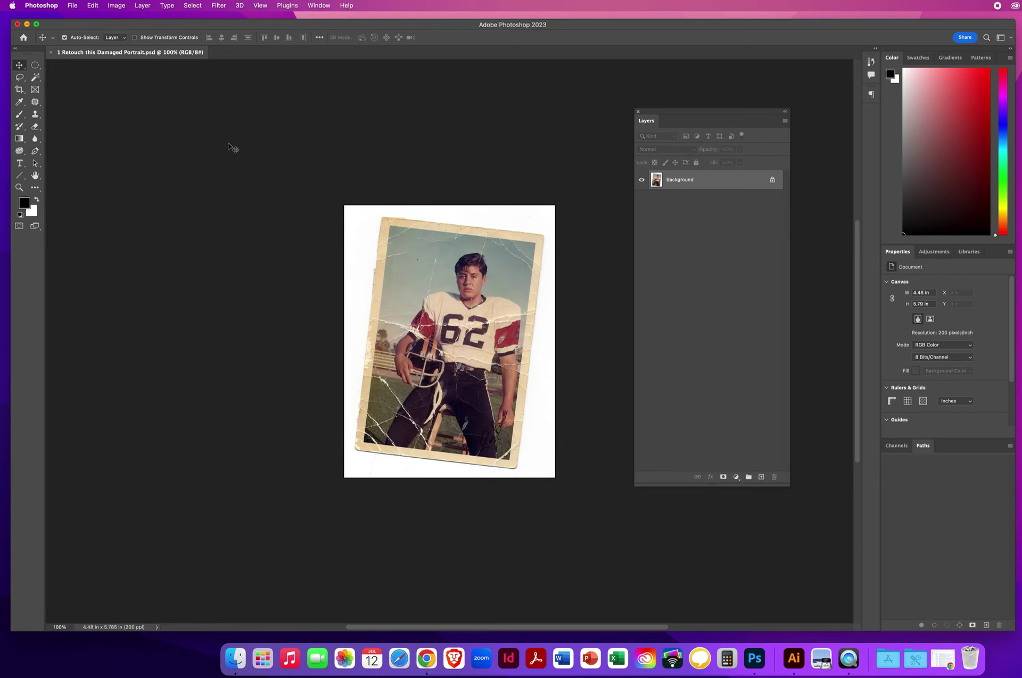
Step: Straighten the tilted scan with the Crop tool's straighten line along the picture's lower inner edge, at about -7.1°
click(19, 187)
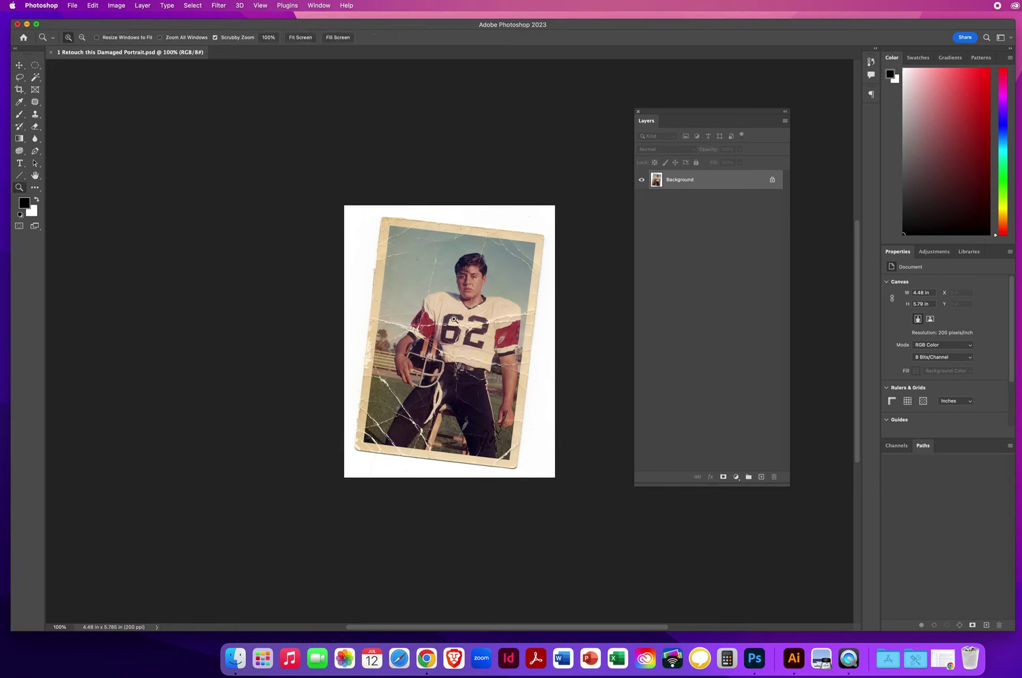
drag(450, 319, 468, 323)
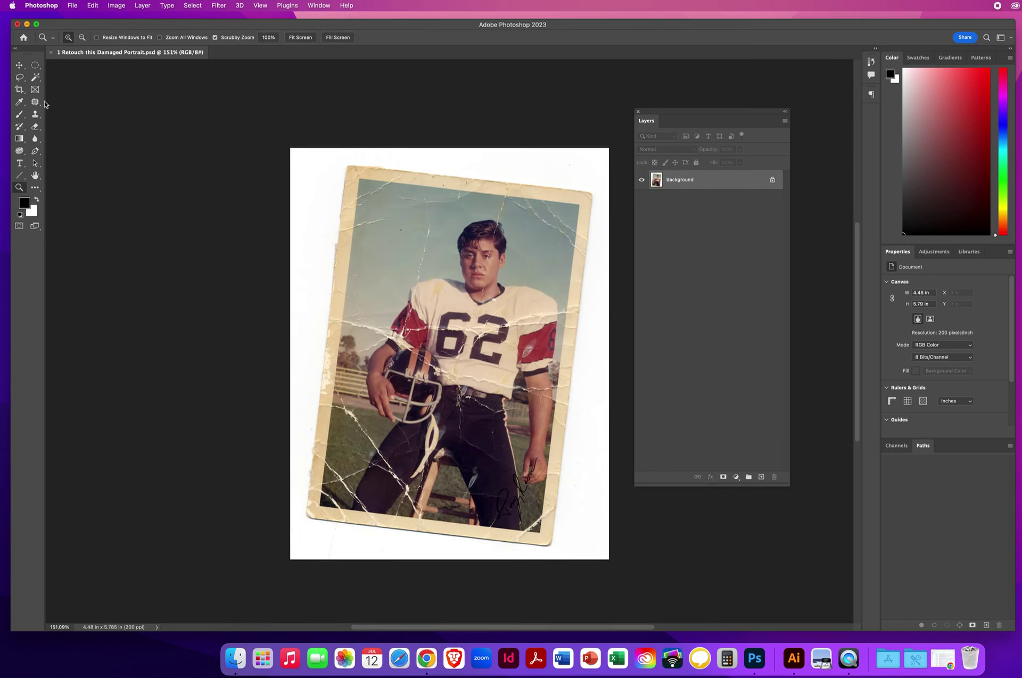
click(19, 90)
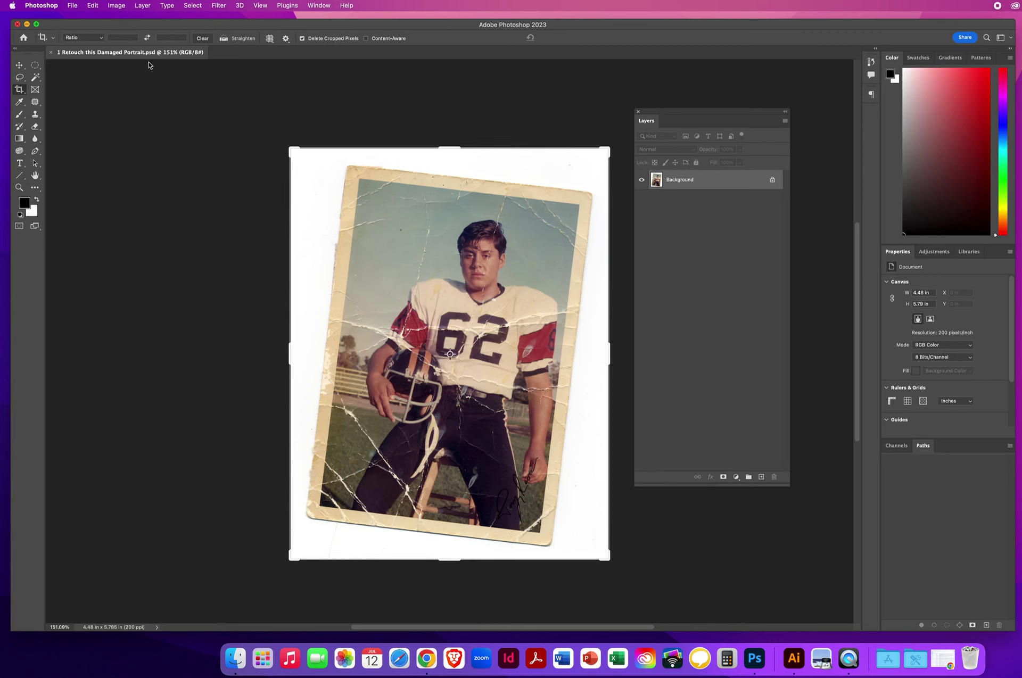
click(223, 39)
drag(321, 506, 788, 567)
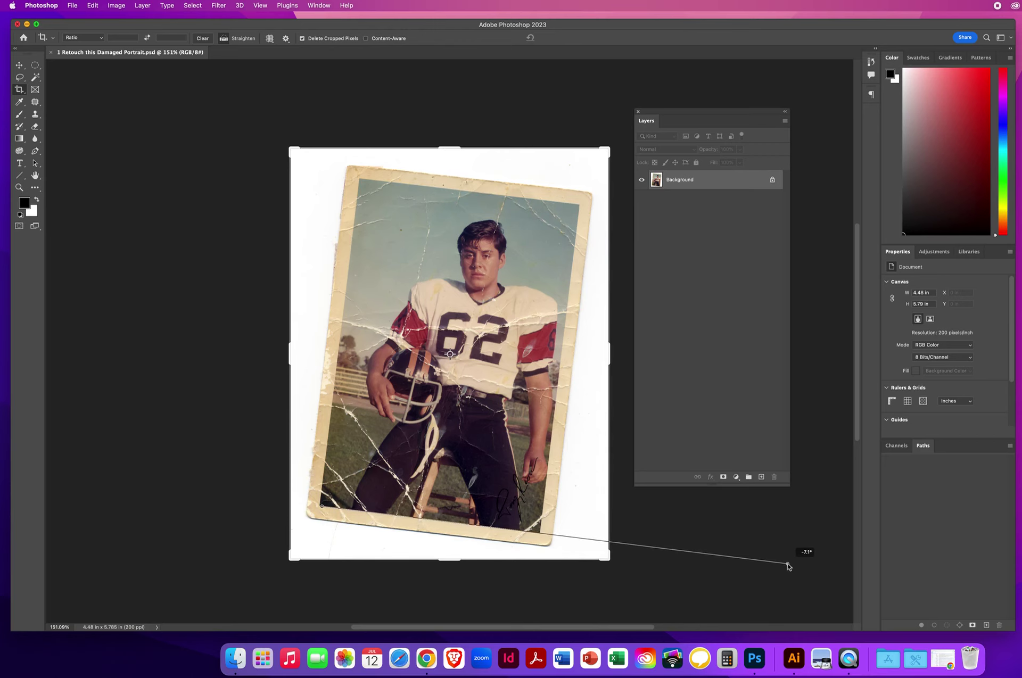
drag(788, 566, 789, 567)
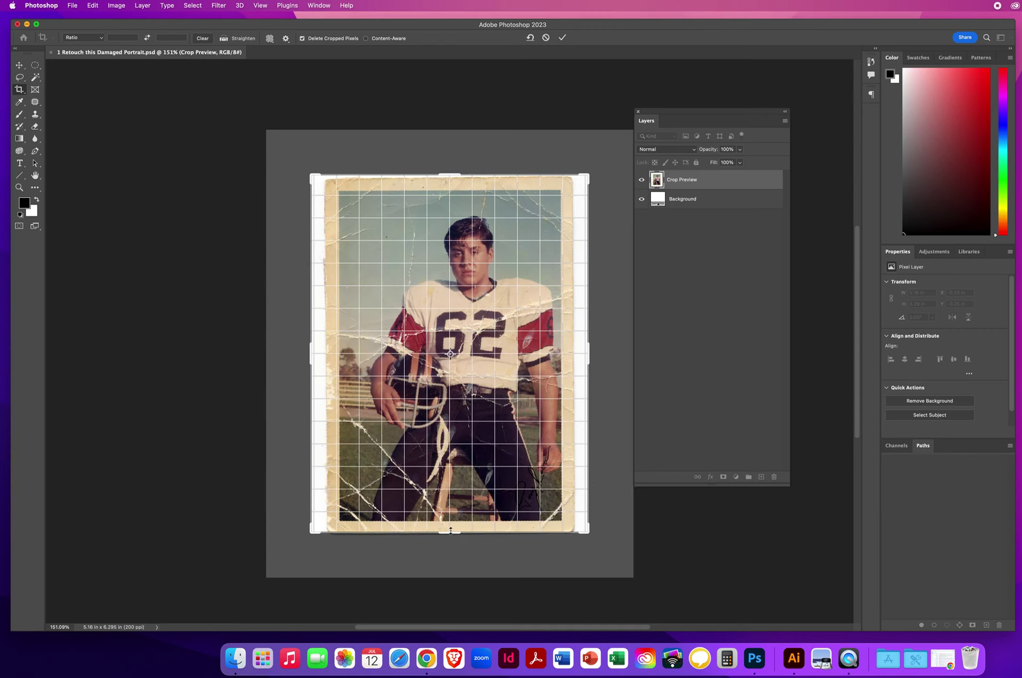
Step: Crop away the white background and cream border, leaving only the picture area at about 3.09 × 4.62 in
drag(448, 534, 447, 527)
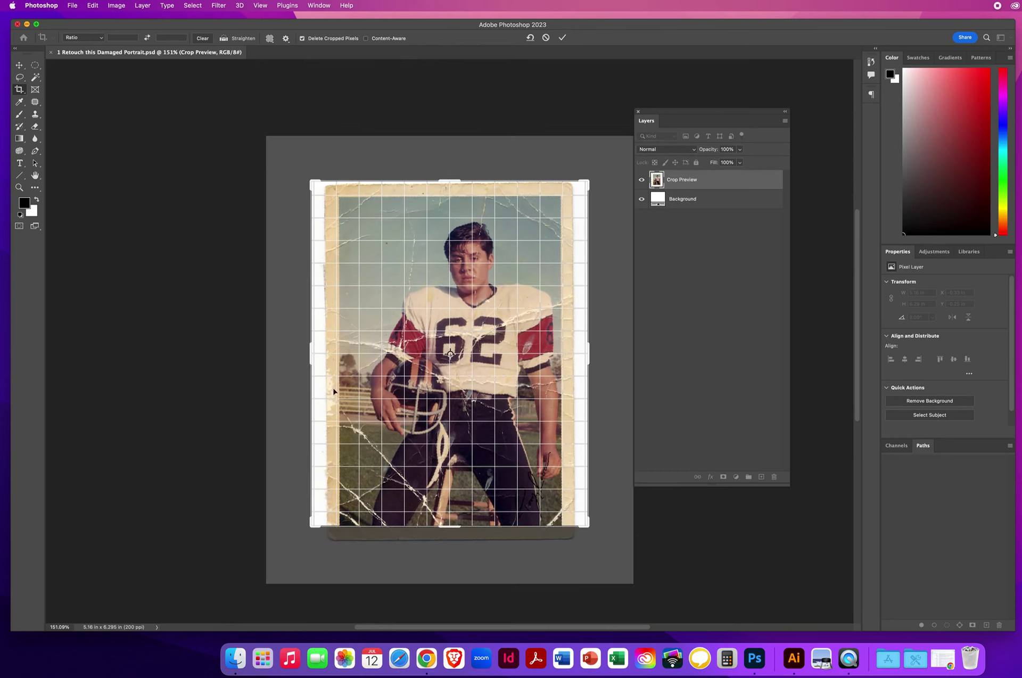
drag(311, 357, 325, 359)
drag(450, 181, 446, 190)
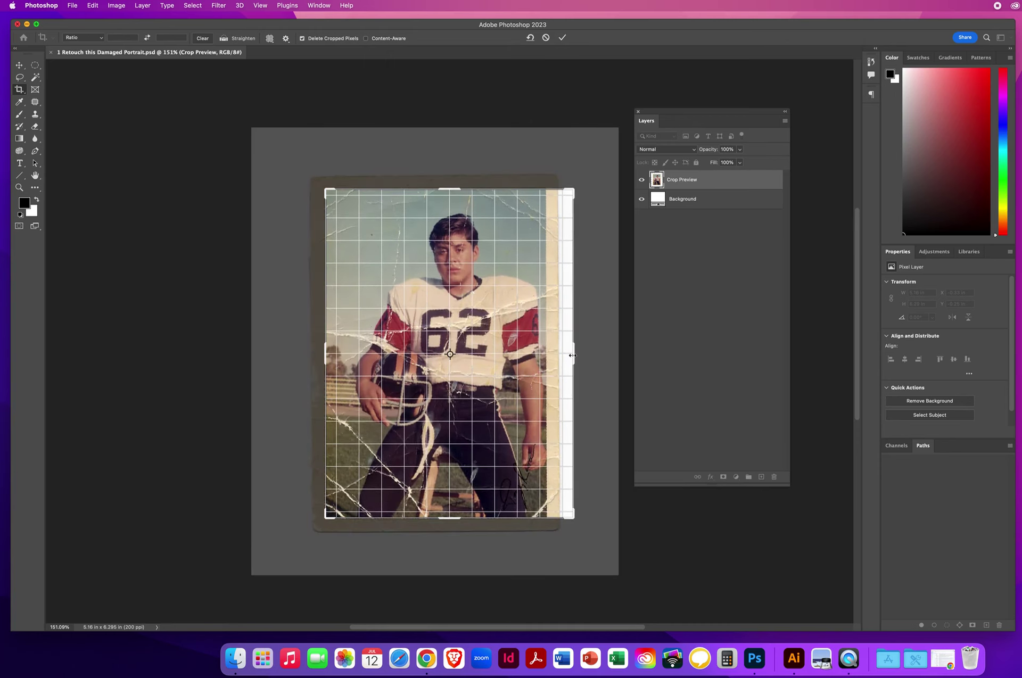
drag(572, 355, 558, 356)
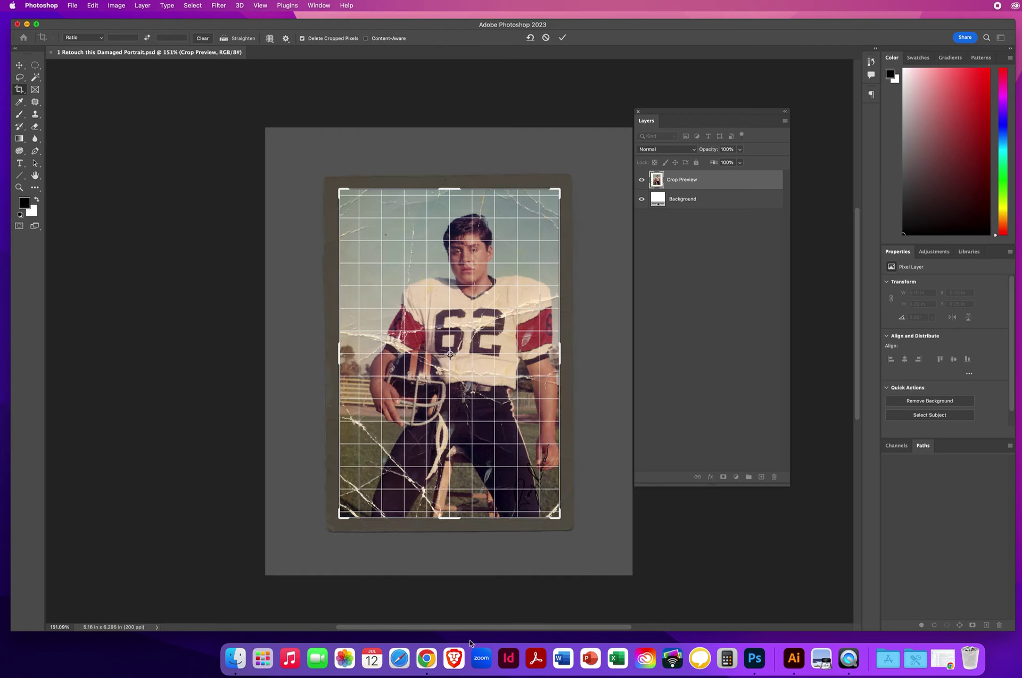
key(Return)
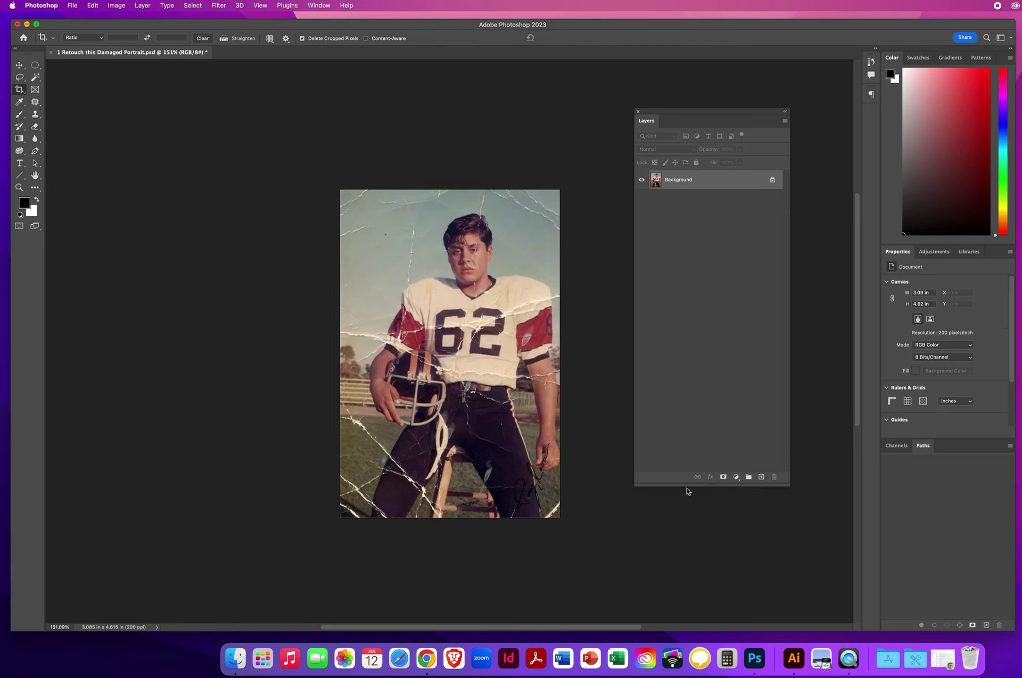
Step: Shorten the floating Layers panel and duplicate the Background layer
drag(686, 485, 685, 288)
click(20, 64)
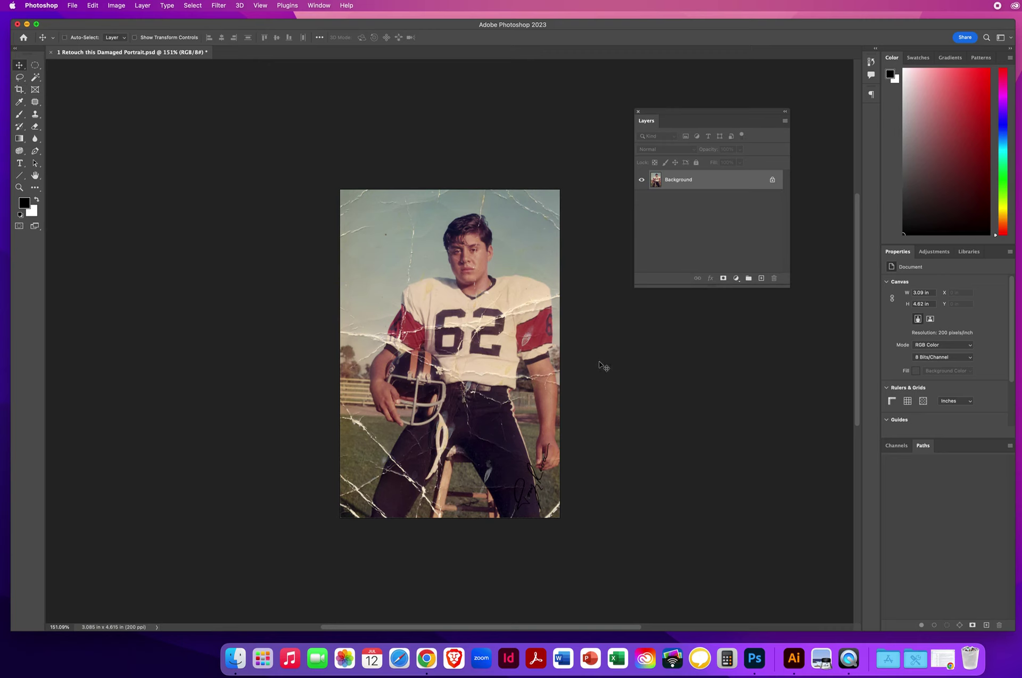
key(super+j)
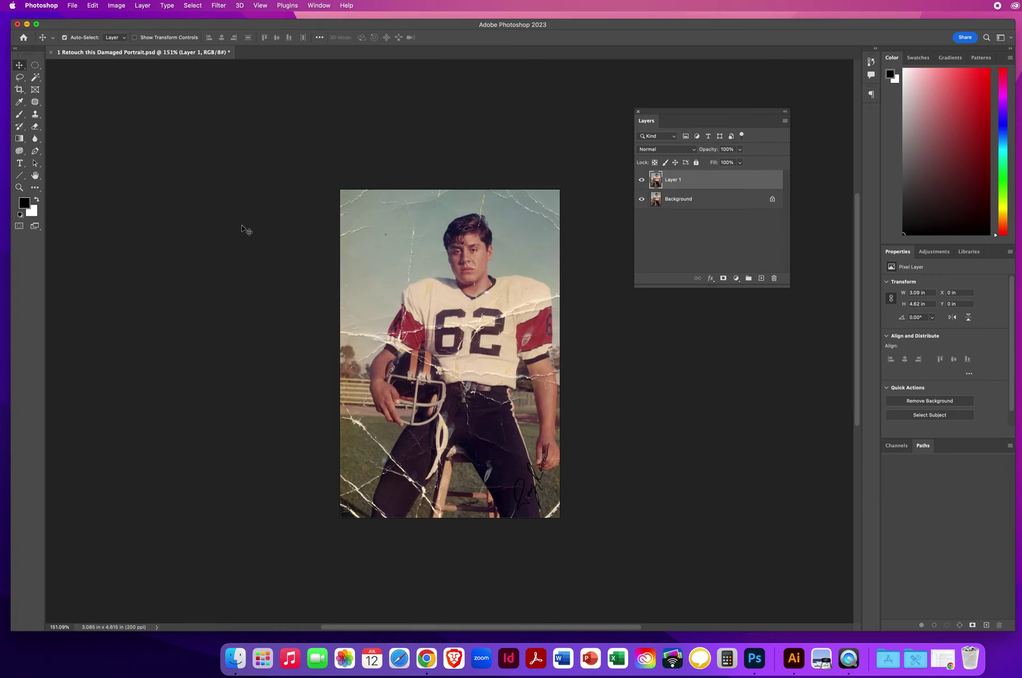
Step: With the Background layer selected, extend the canvas to about 7.2 × 5.3 in, adding blank space right of the photo and margins around it
click(677, 204)
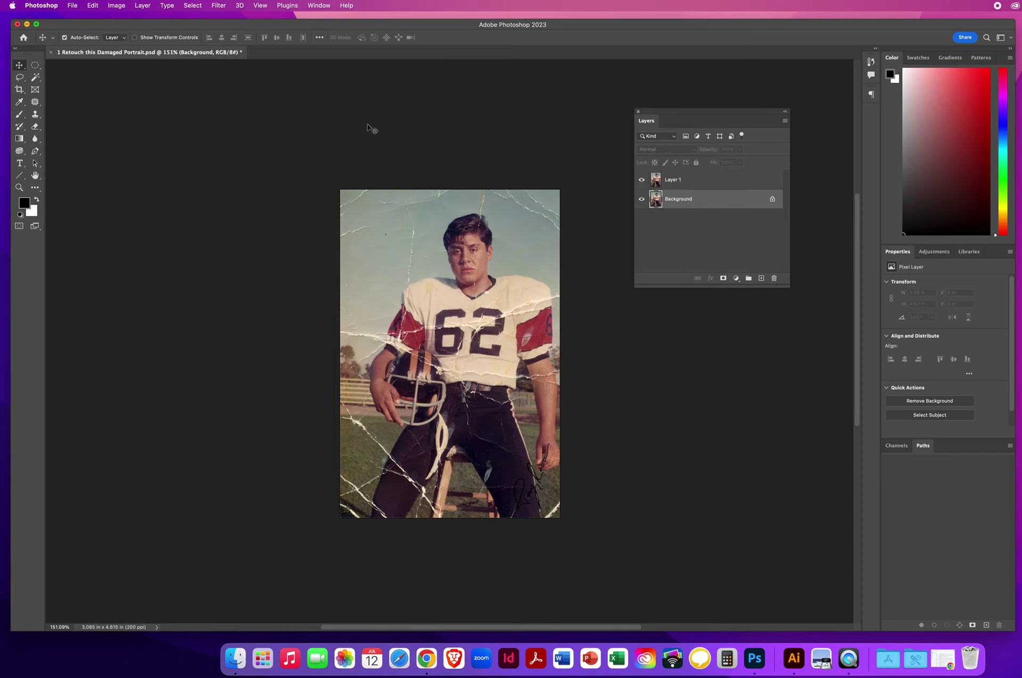
click(19, 90)
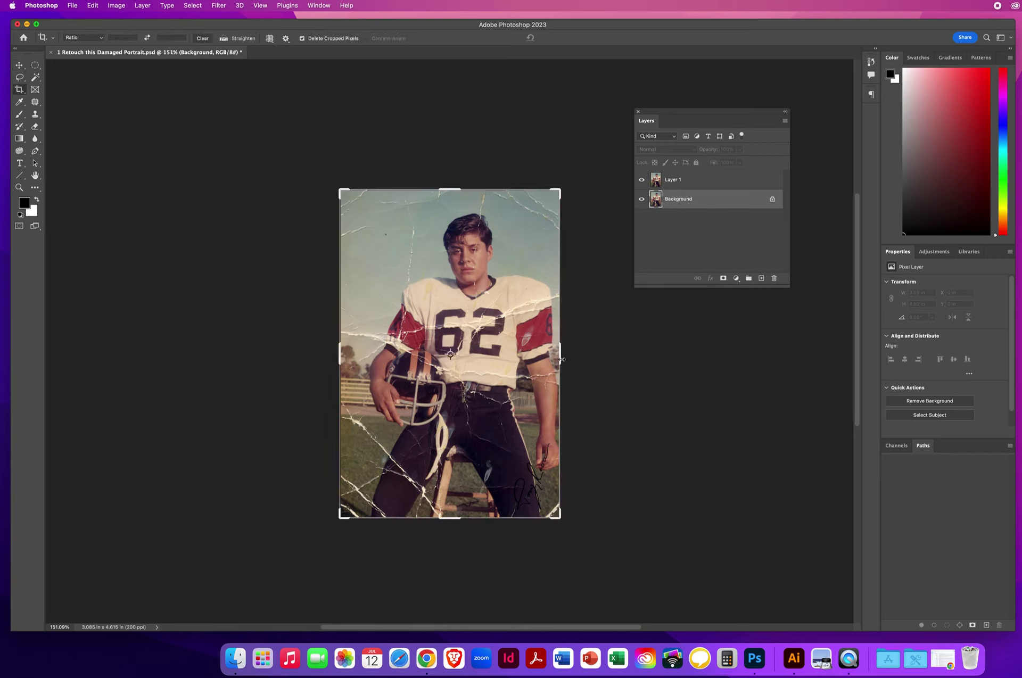
drag(560, 360, 711, 360)
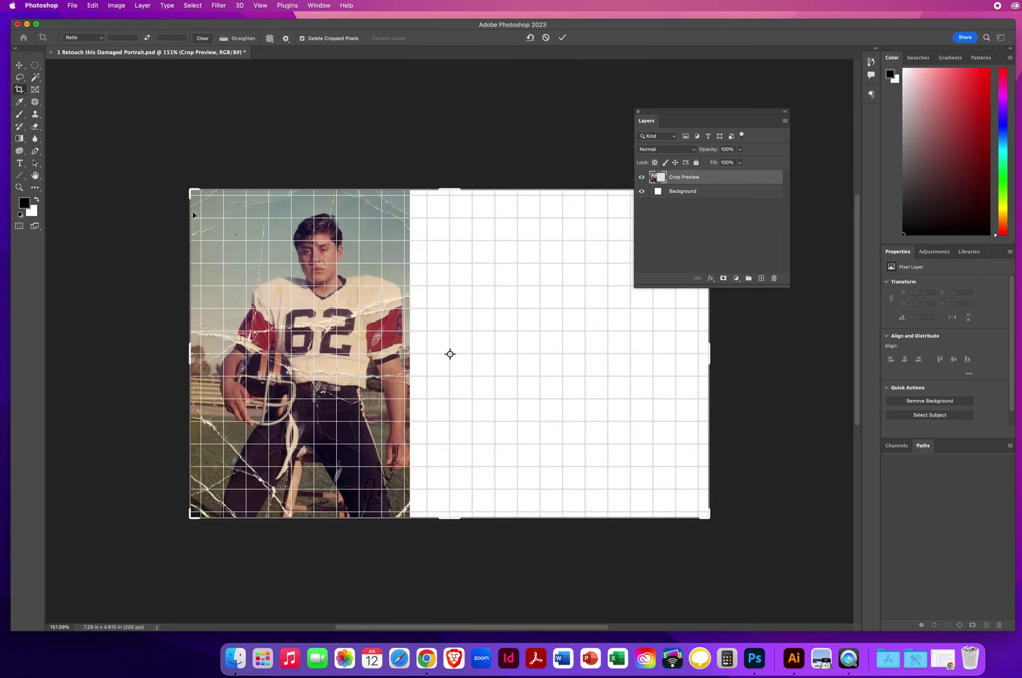
drag(189, 189, 179, 178)
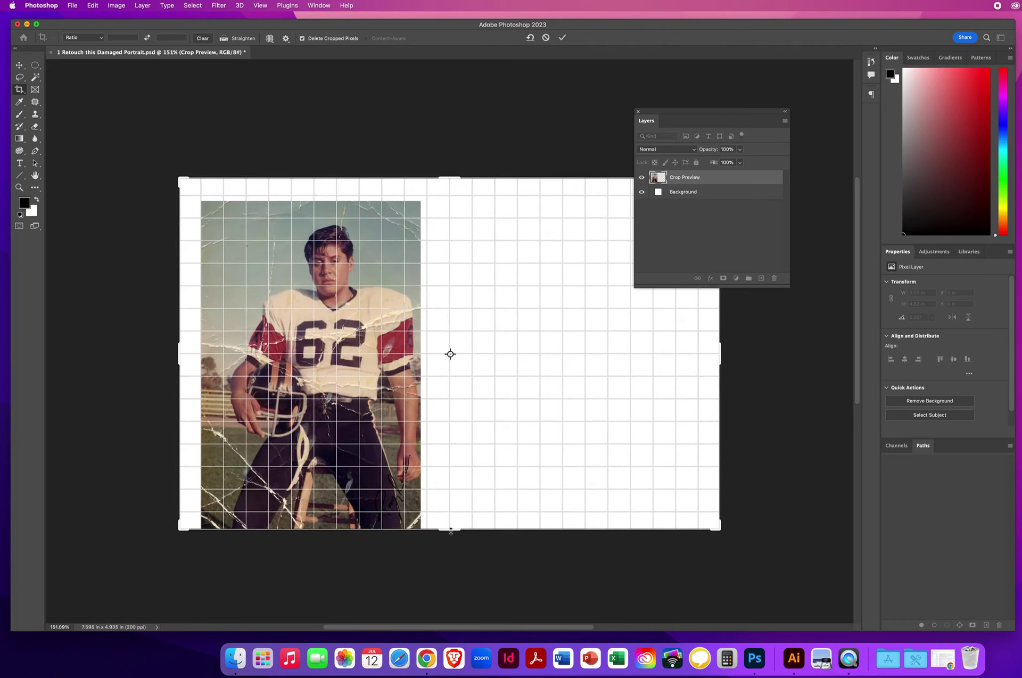
drag(449, 531, 448, 543)
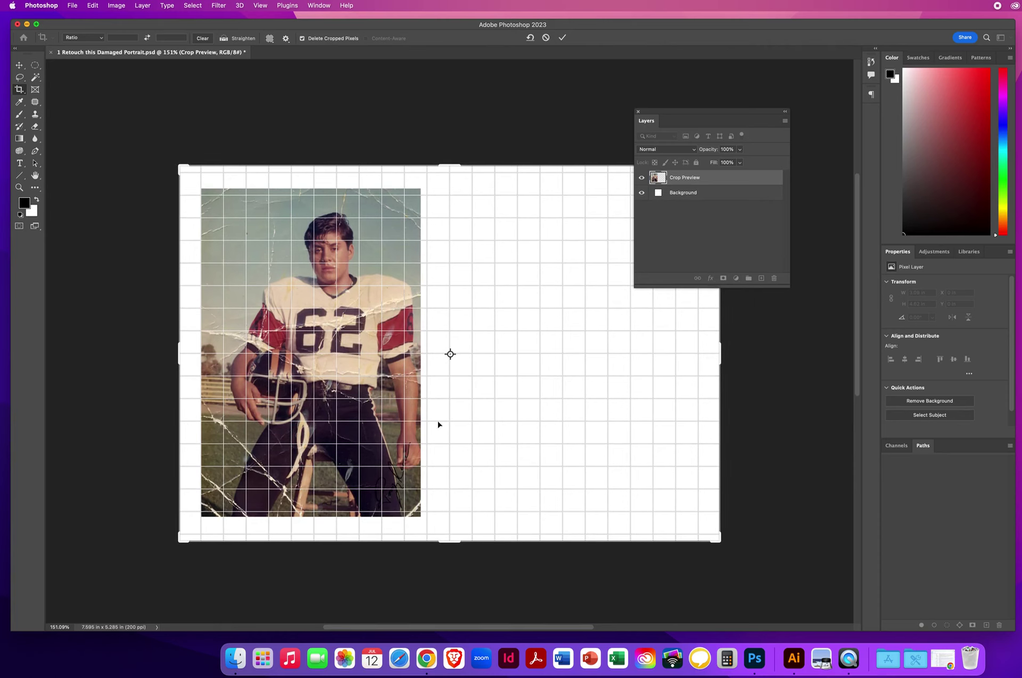
drag(720, 357, 706, 358)
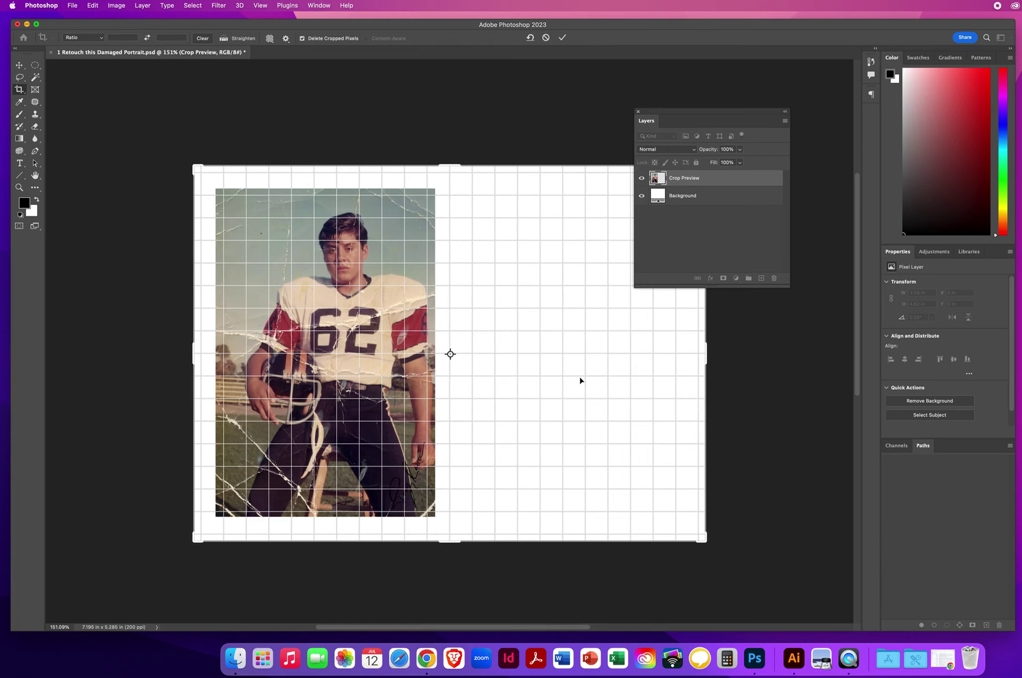
key(Return)
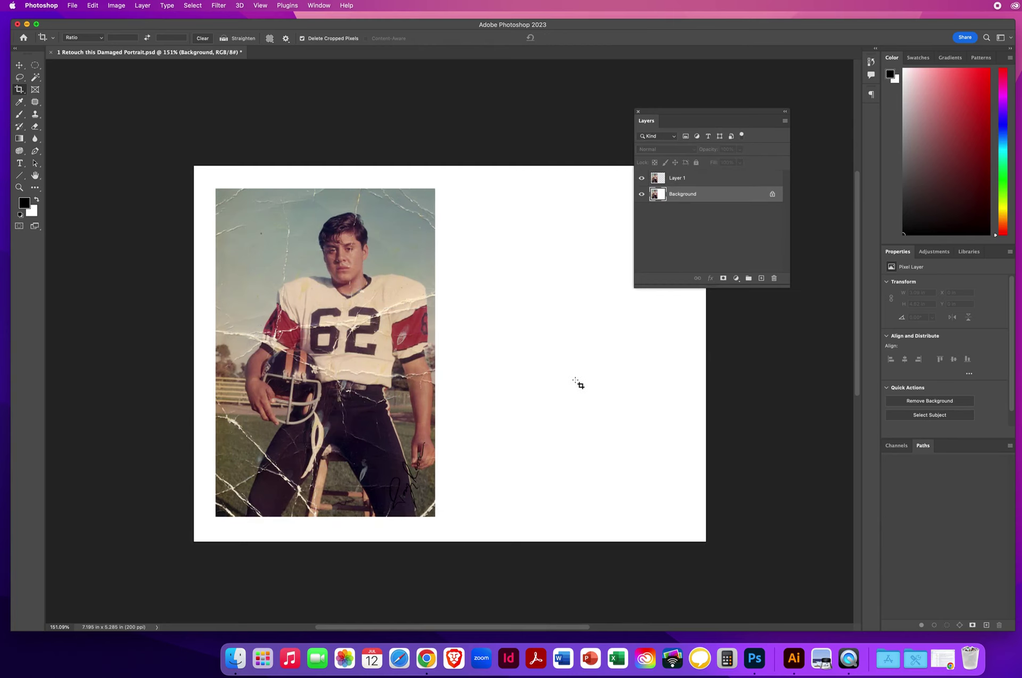
Step: Move Layer 1's photo straight across into the blank space beside the original, at about X 3.77 in, and shift the Layers panel off it
click(675, 180)
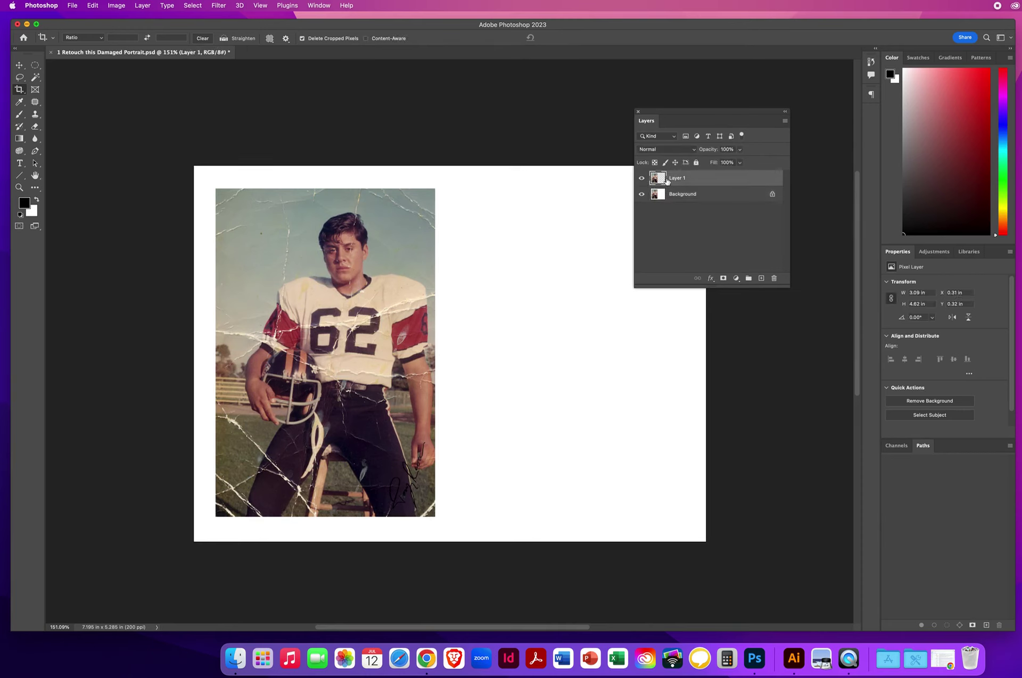
click(19, 66)
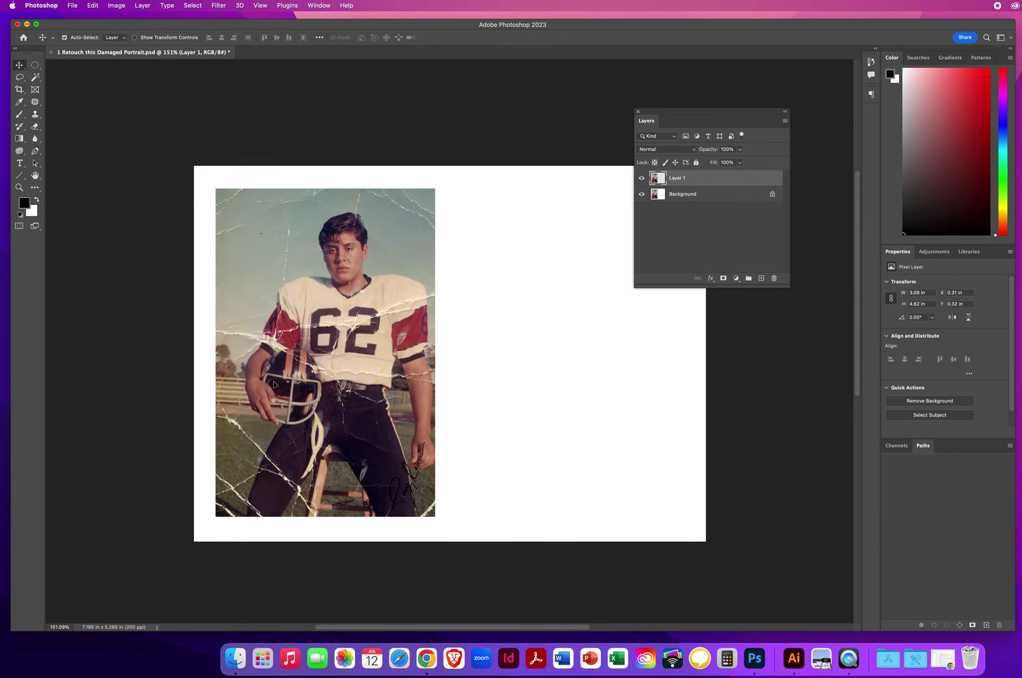
drag(274, 384, 502, 388)
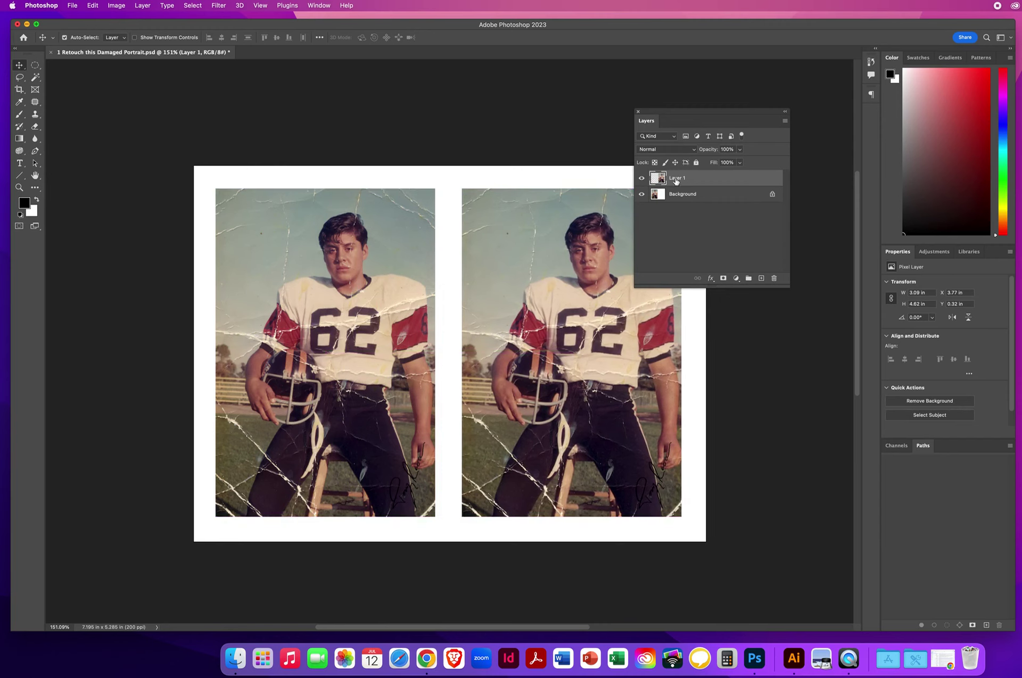
drag(672, 114, 729, 102)
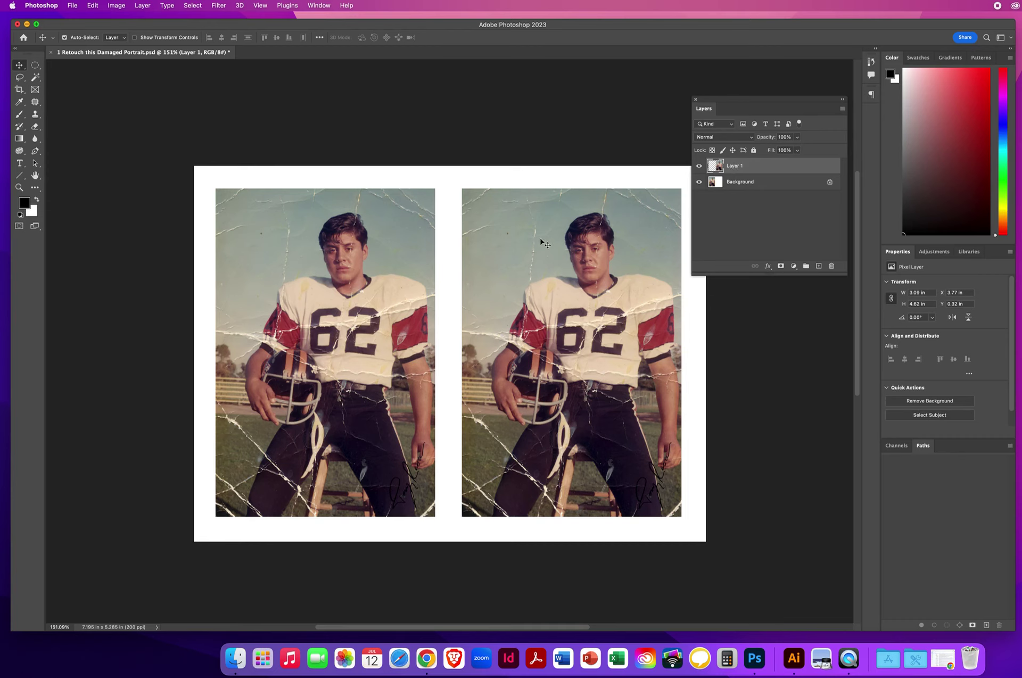
Step: Save a layered copy in Photoshop format to the Desktop, named with the student's last and first name followed by FootballRetouch
click(19, 187)
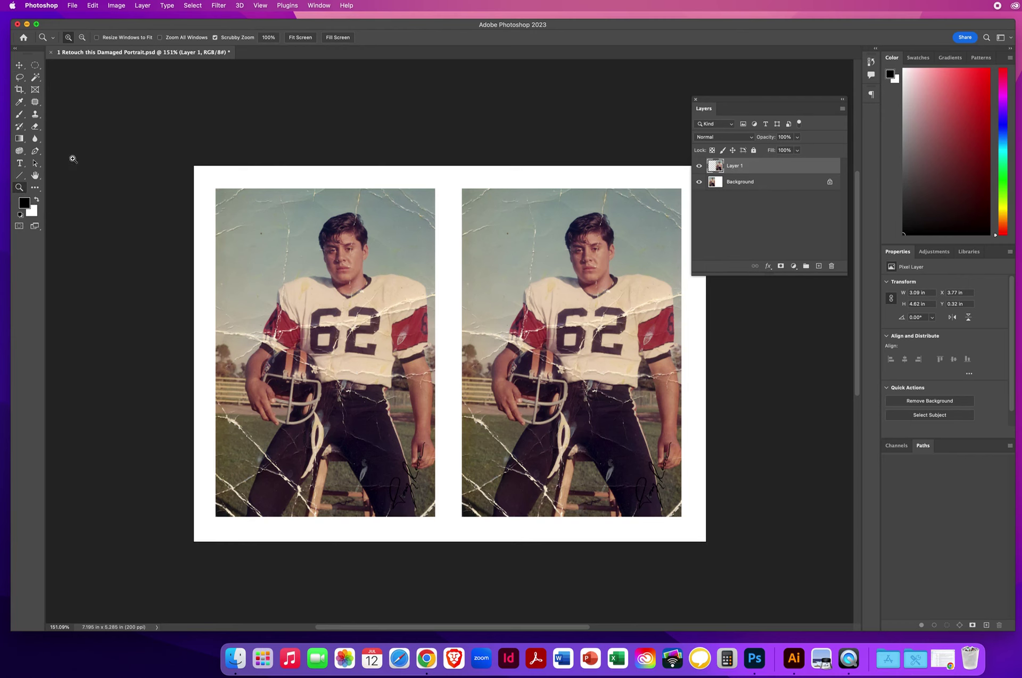
click(73, 7)
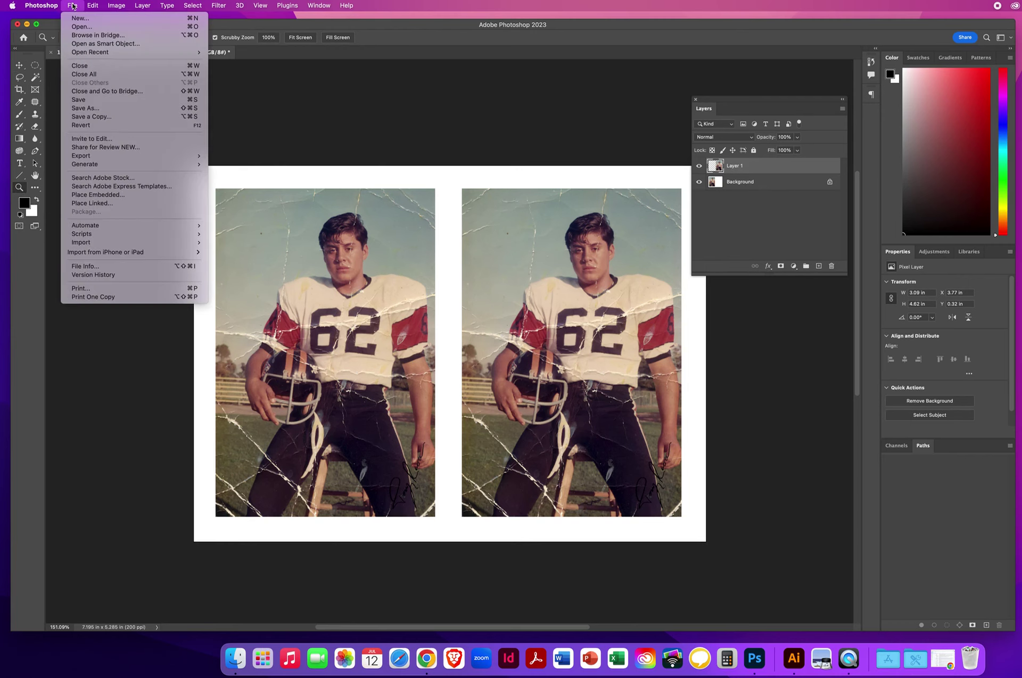
click(87, 118)
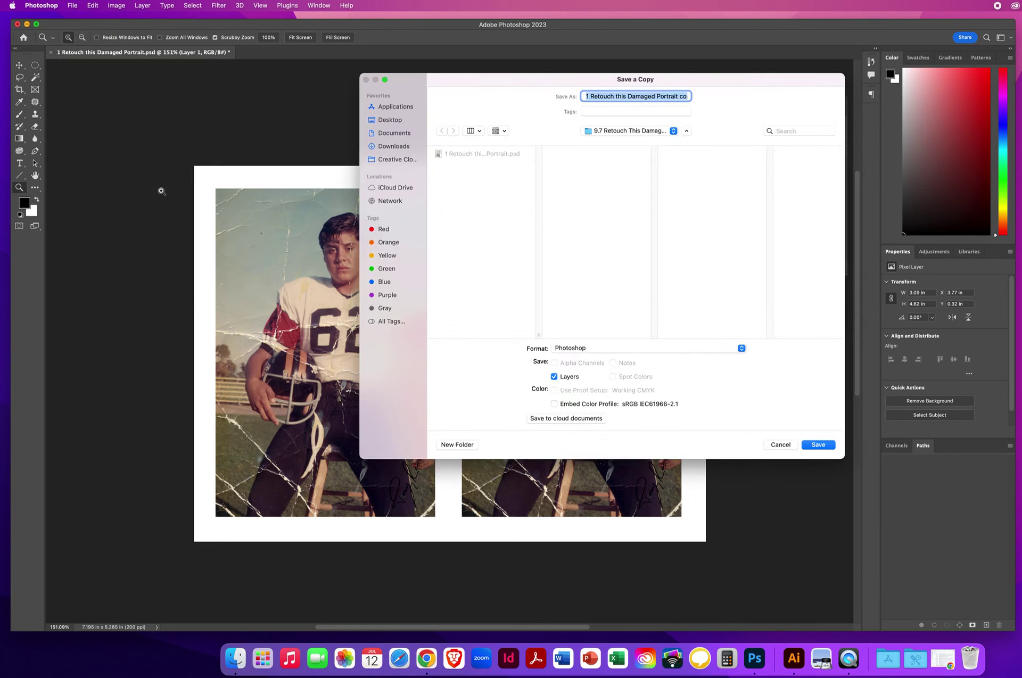
text(NielsenChris)
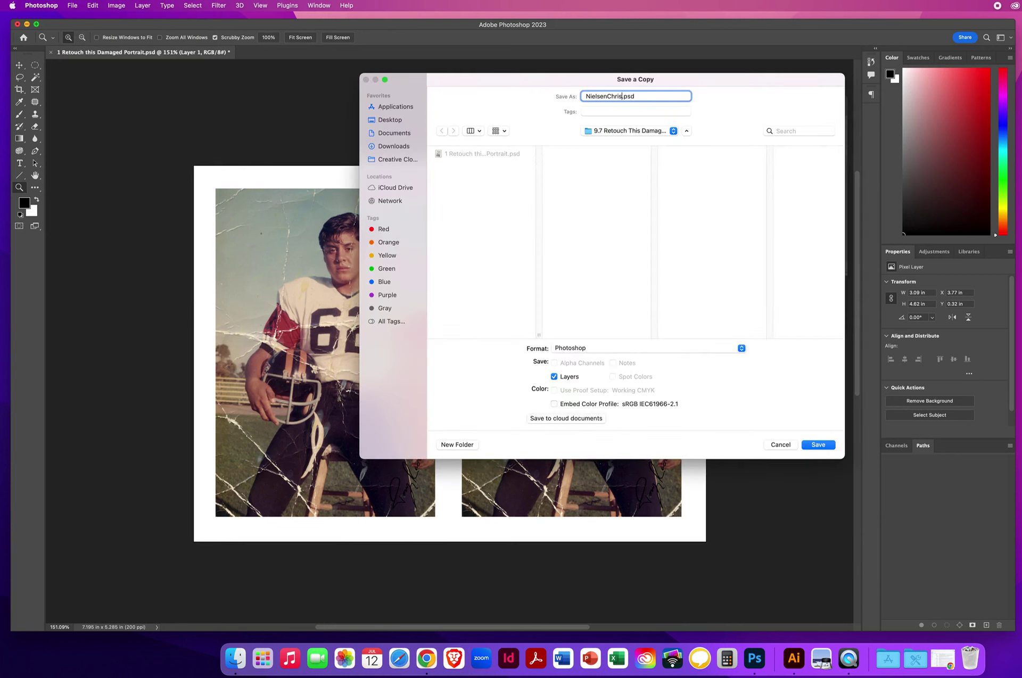
text(FootballRetouch)
click(577, 348)
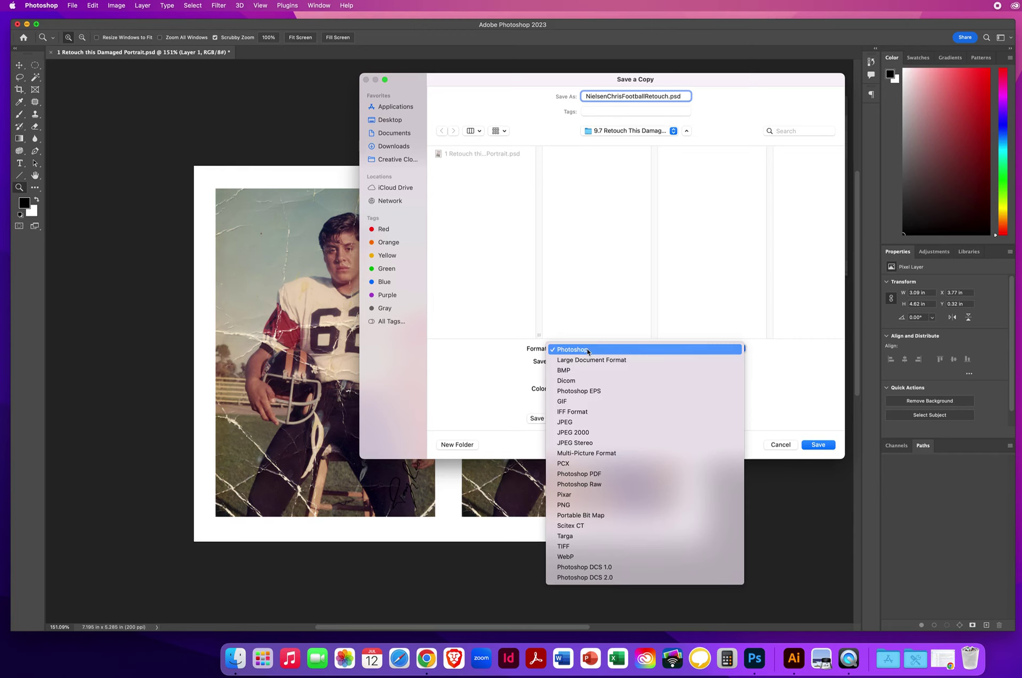
click(587, 350)
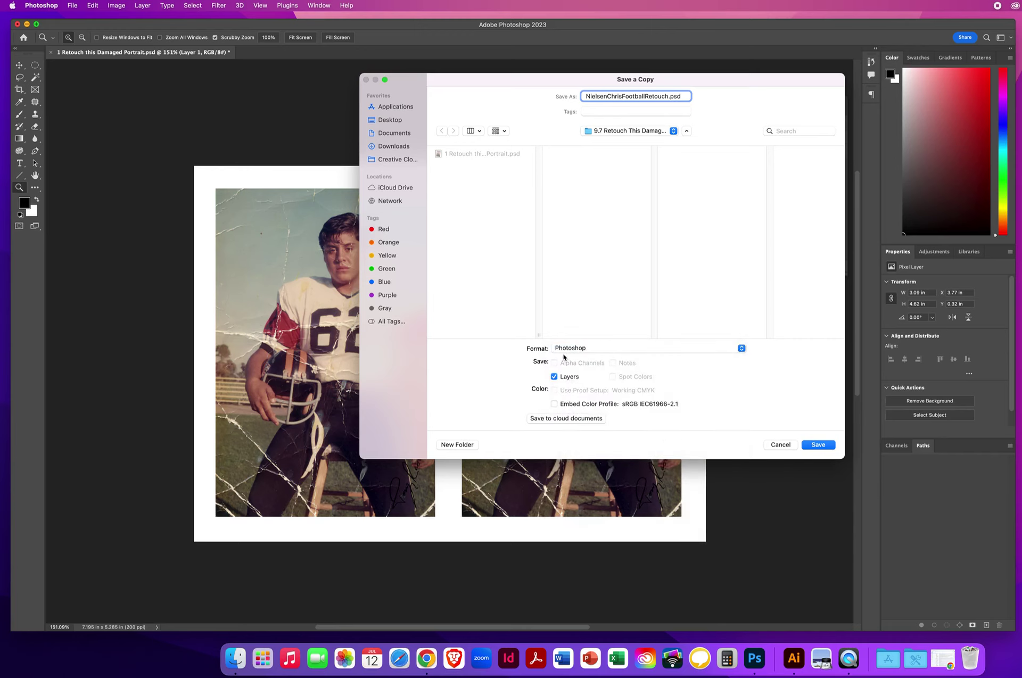
click(381, 120)
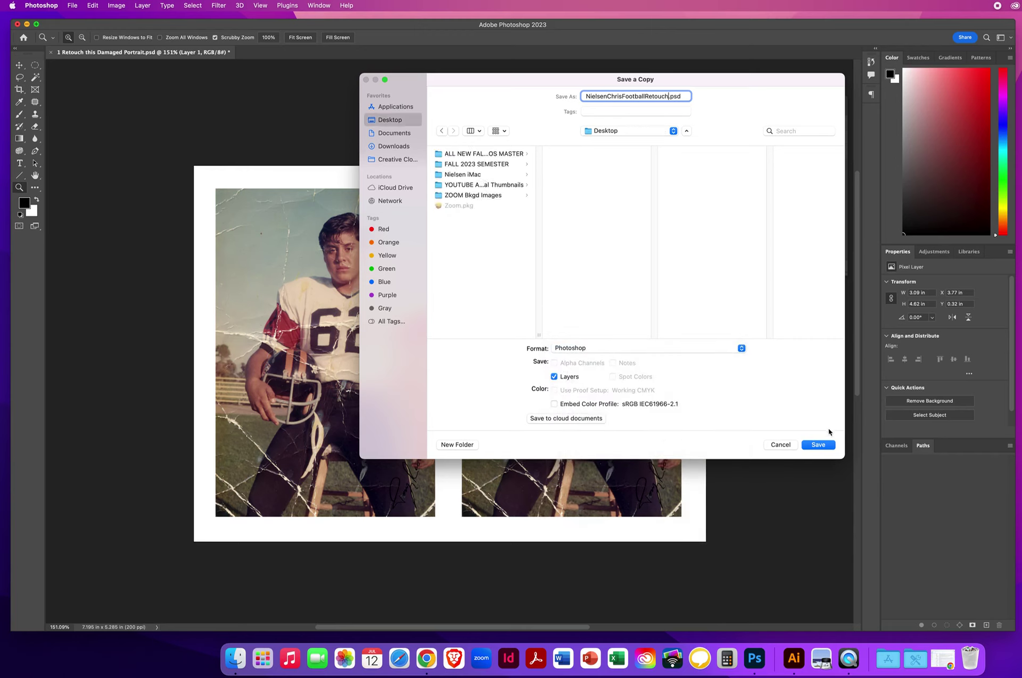
click(818, 445)
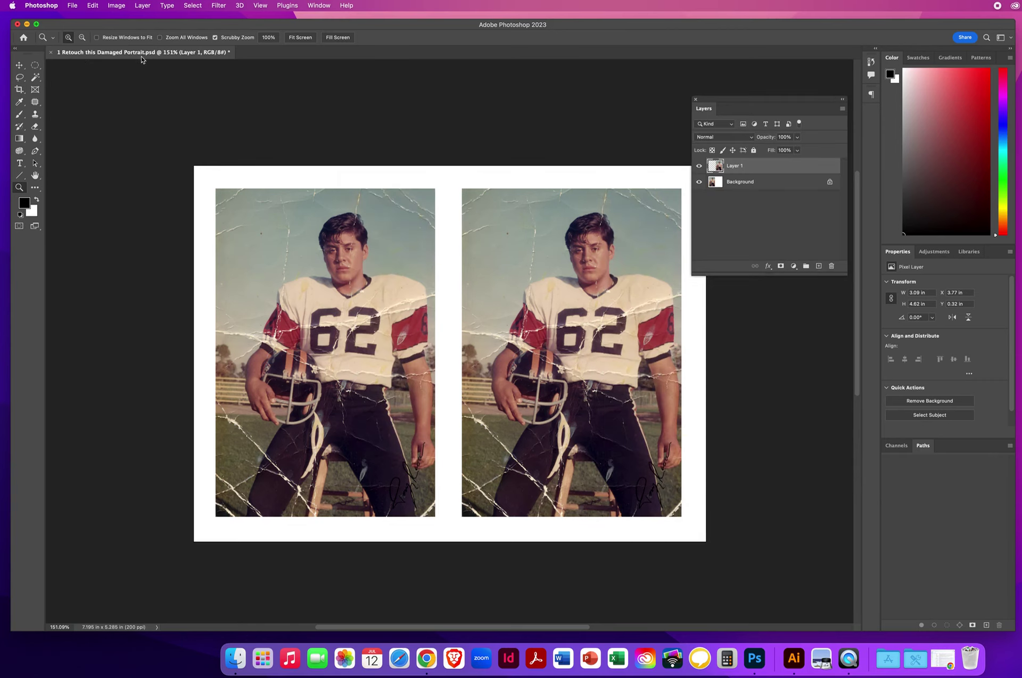
Step: Close the original document without saving, open the saved FootballRetouch copy from the Desktop, and enlarge the duplicate photo to 200%
click(51, 53)
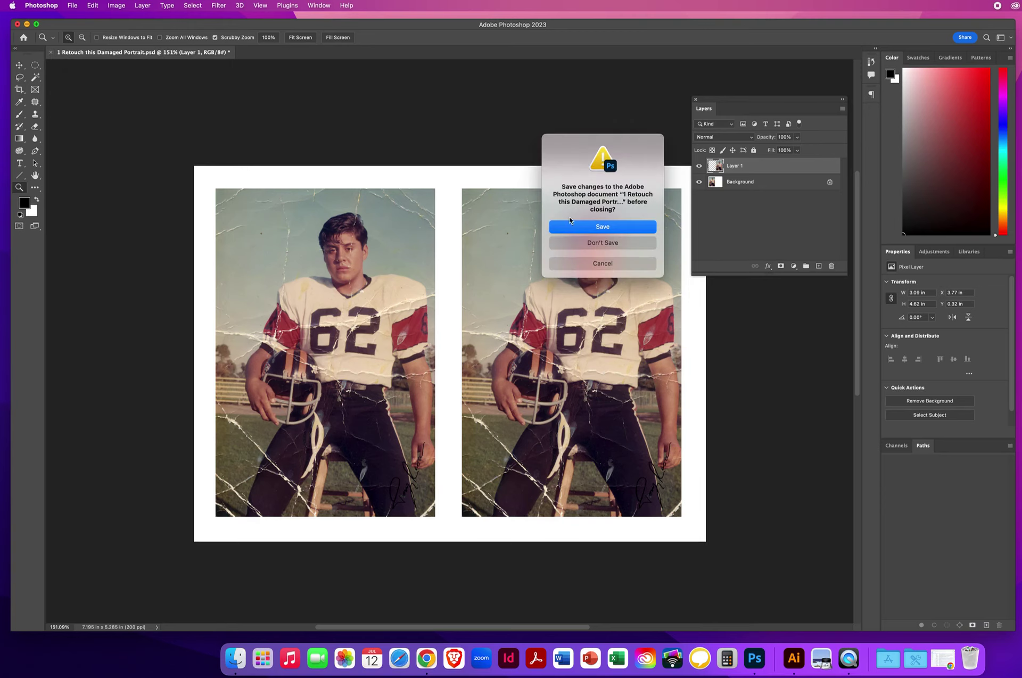
click(573, 243)
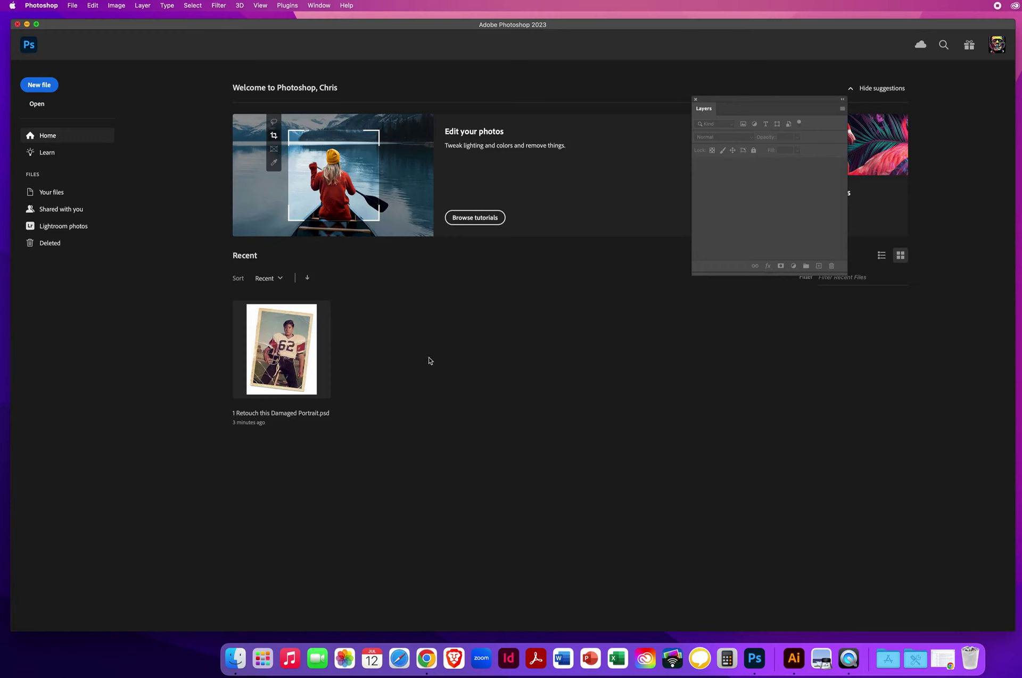
click(74, 6)
click(83, 29)
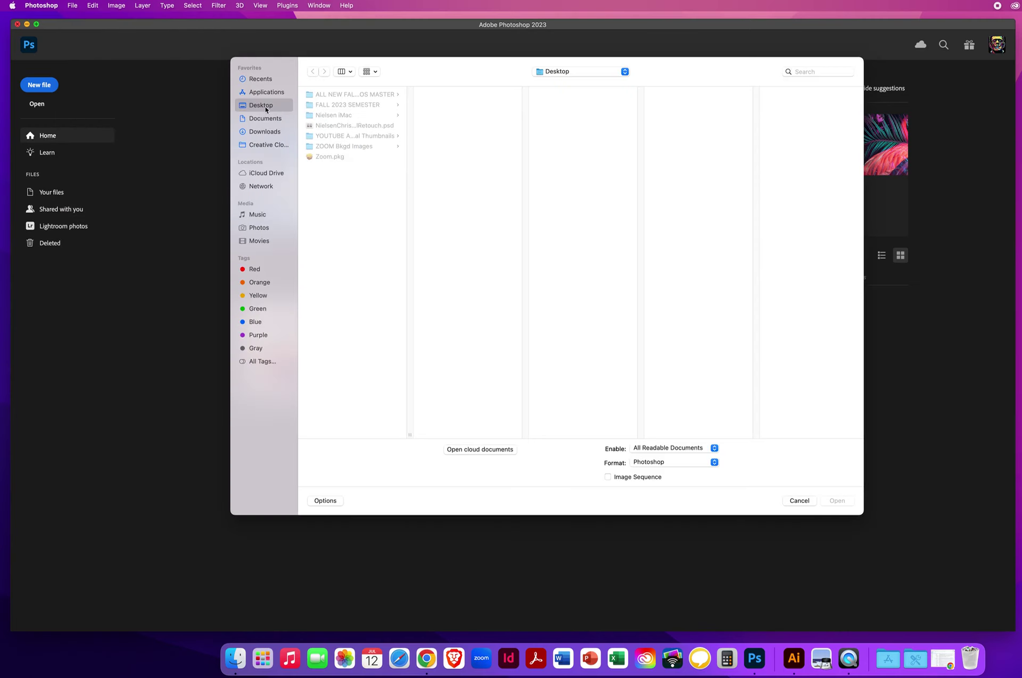
click(345, 126)
click(839, 501)
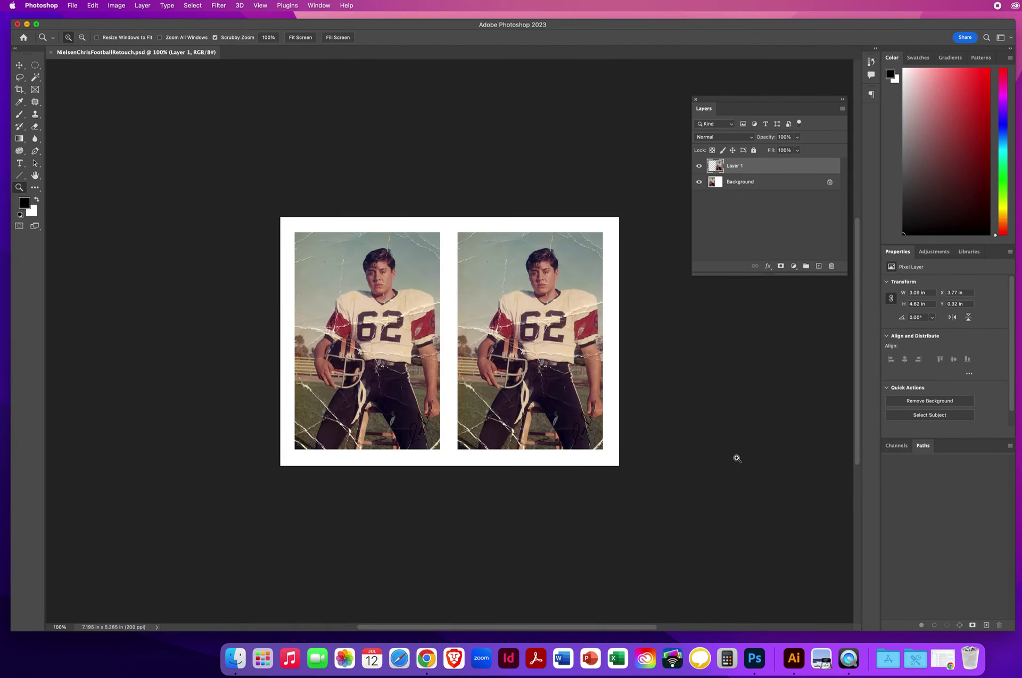
click(539, 343)
click(536, 344)
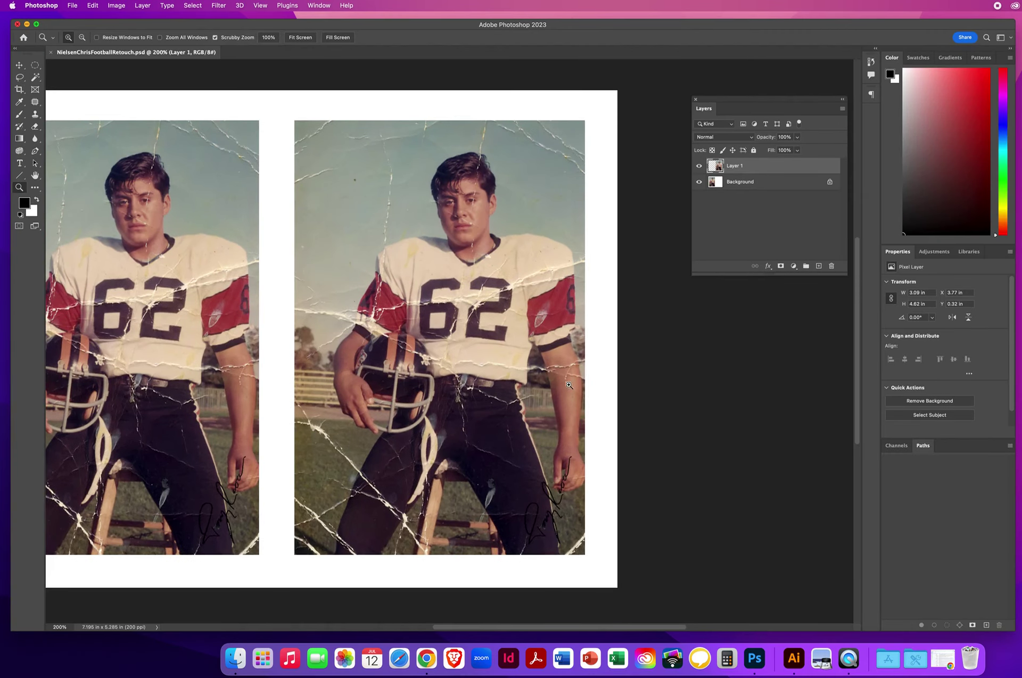
Step: Patch out the dark speck in the sky of the duplicate photo with the Patch Tool, using clean sky nearby
click(482, 315)
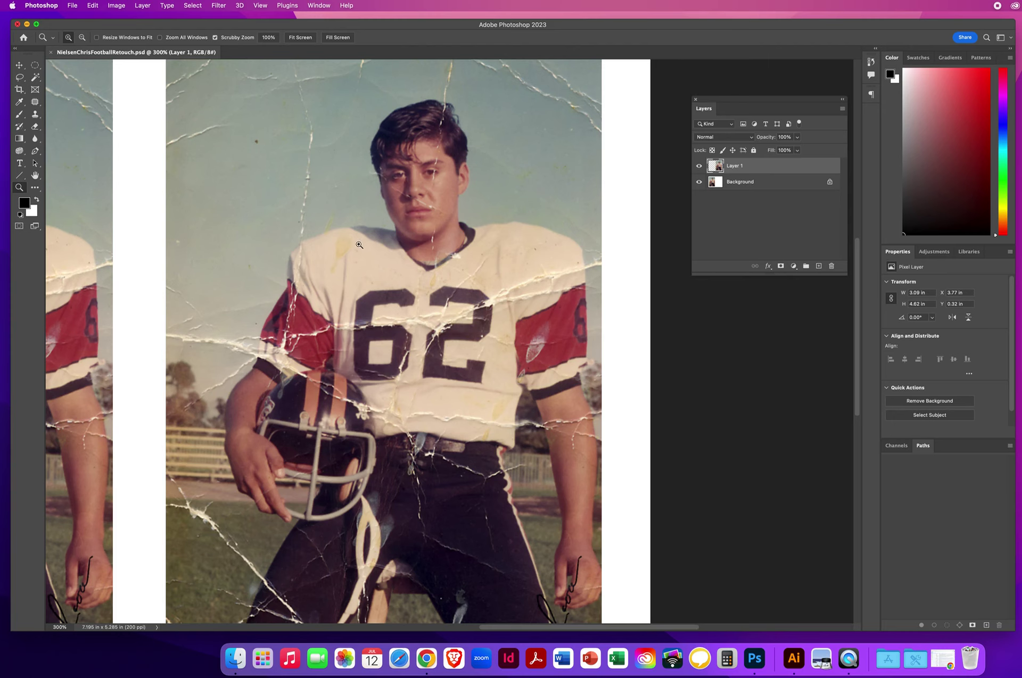
drag(334, 222, 377, 364)
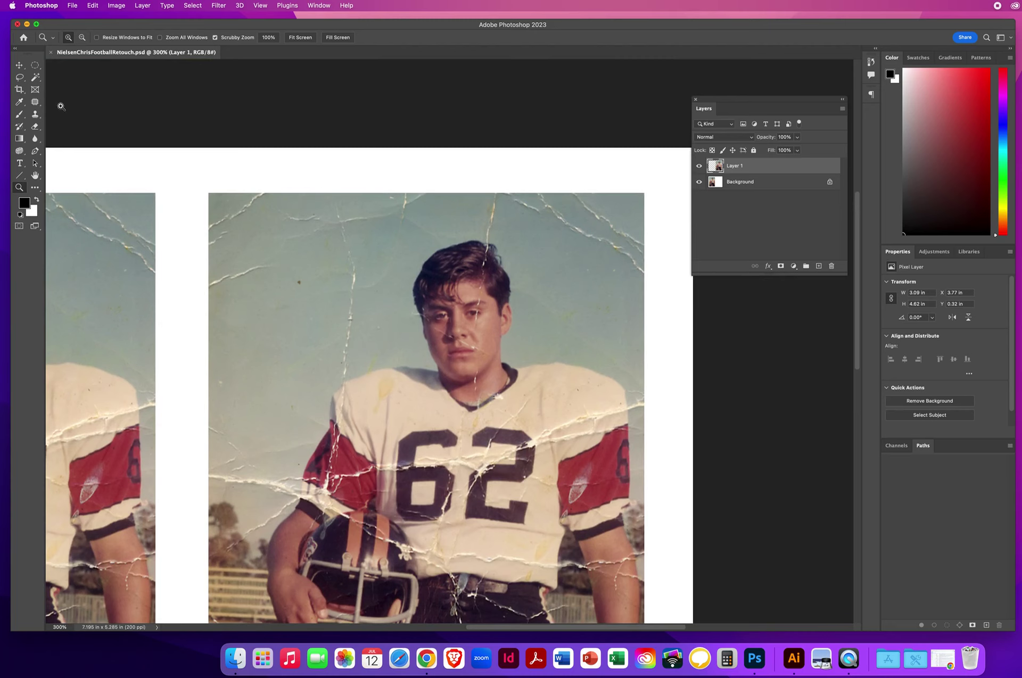
click(36, 103)
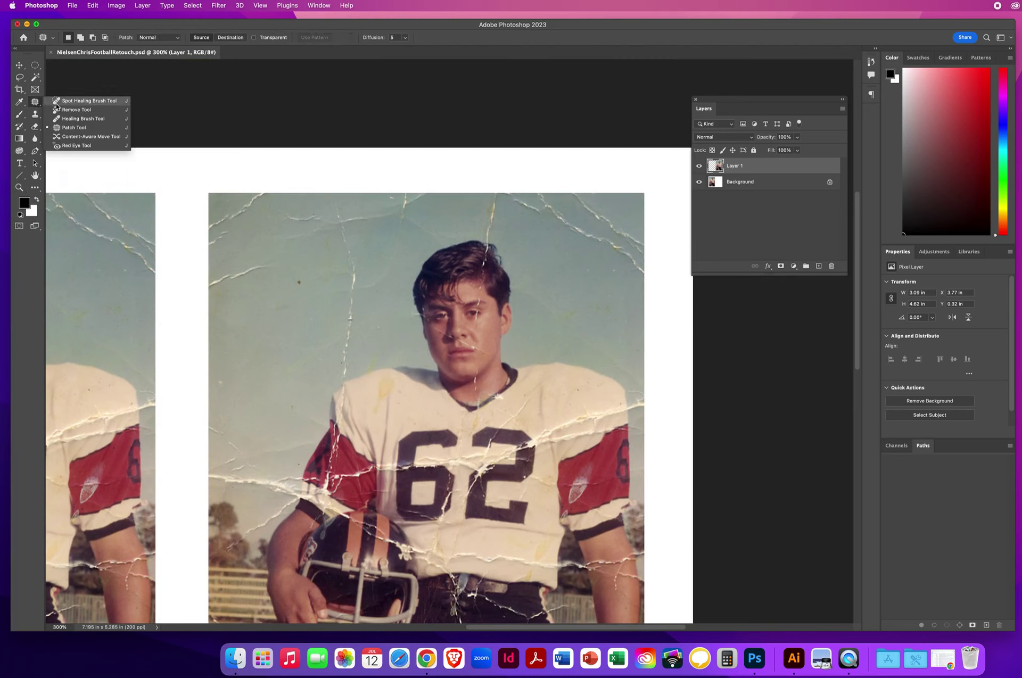
click(74, 128)
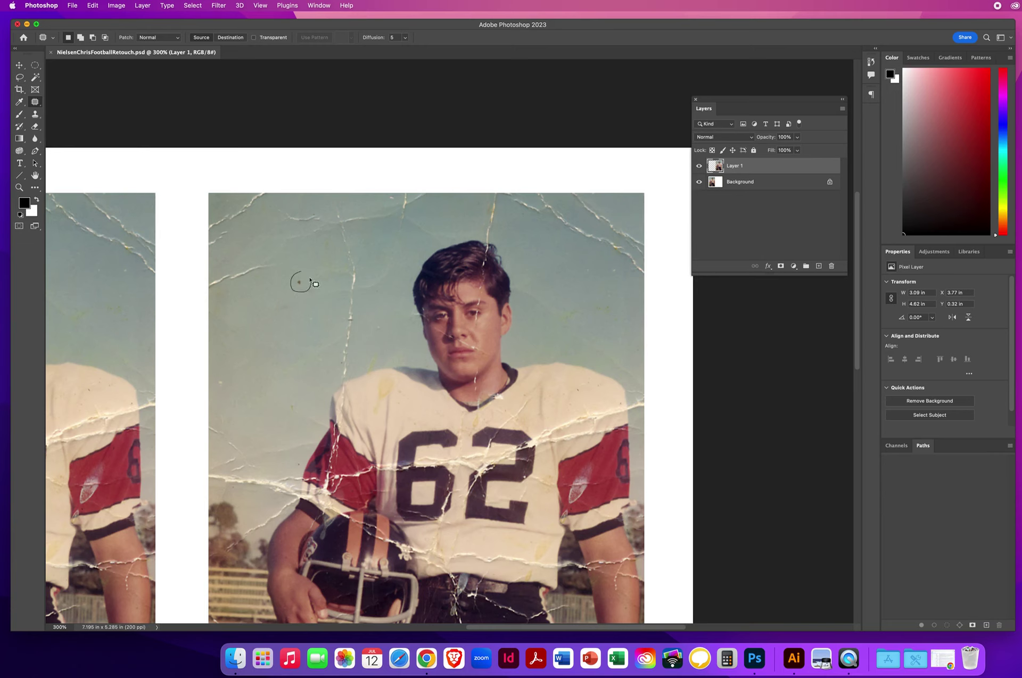
drag(310, 280, 311, 282)
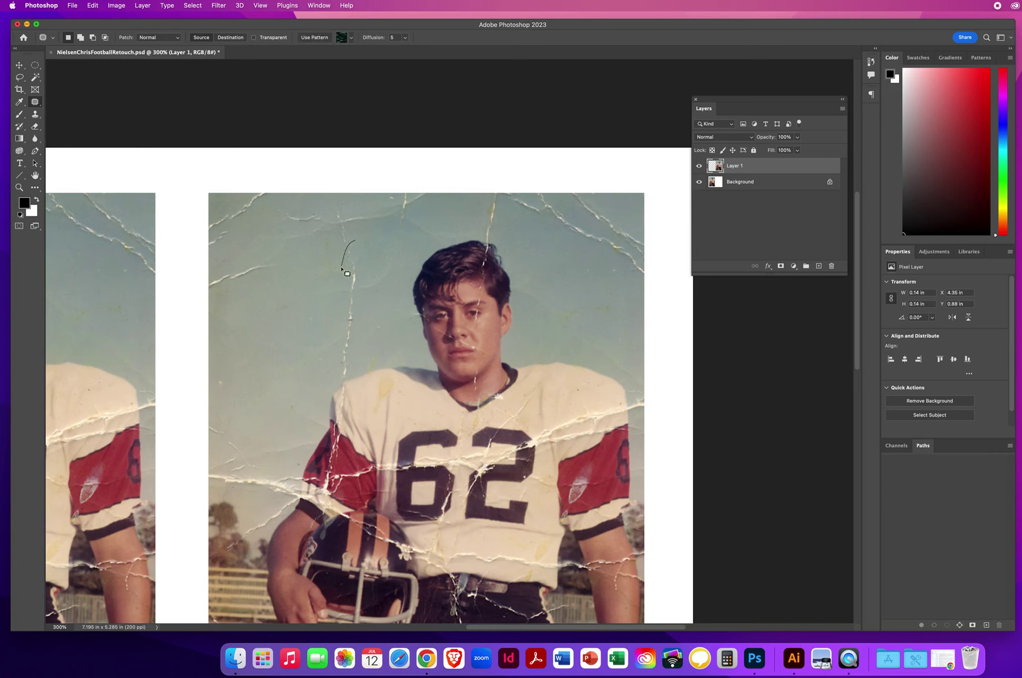
Step: Patch the long vertical crack beside the player's head and the adjacent sky crease with clean sky, and clear the selection
drag(349, 368, 356, 242)
drag(354, 319, 270, 399)
mouse_move(277, 256)
mouse_down()
mouse_move(218, 267)
mouse_move(197, 295)
mouse_move(234, 296)
mouse_move(279, 279)
mouse_move(278, 257)
mouse_up()
drag(271, 302, 308, 337)
key(super+d)
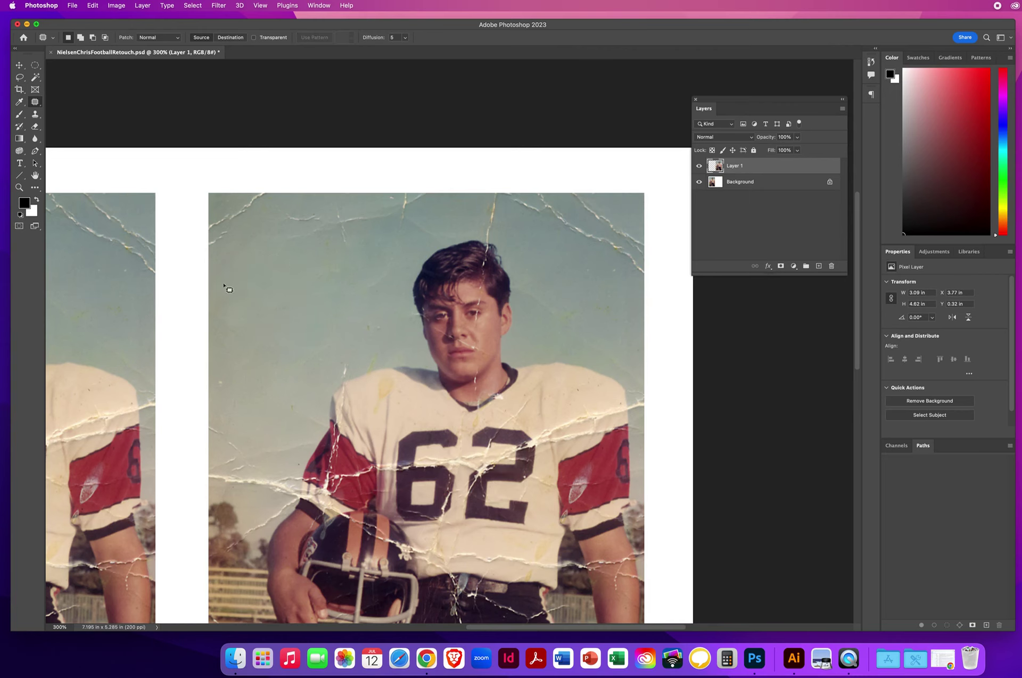
Step: Patch the diagonal cracks in the duplicate's upper-left sky with clean sky
mouse_move(292, 289)
mouse_down()
mouse_move(272, 327)
mouse_move(297, 303)
mouse_move(292, 290)
mouse_up()
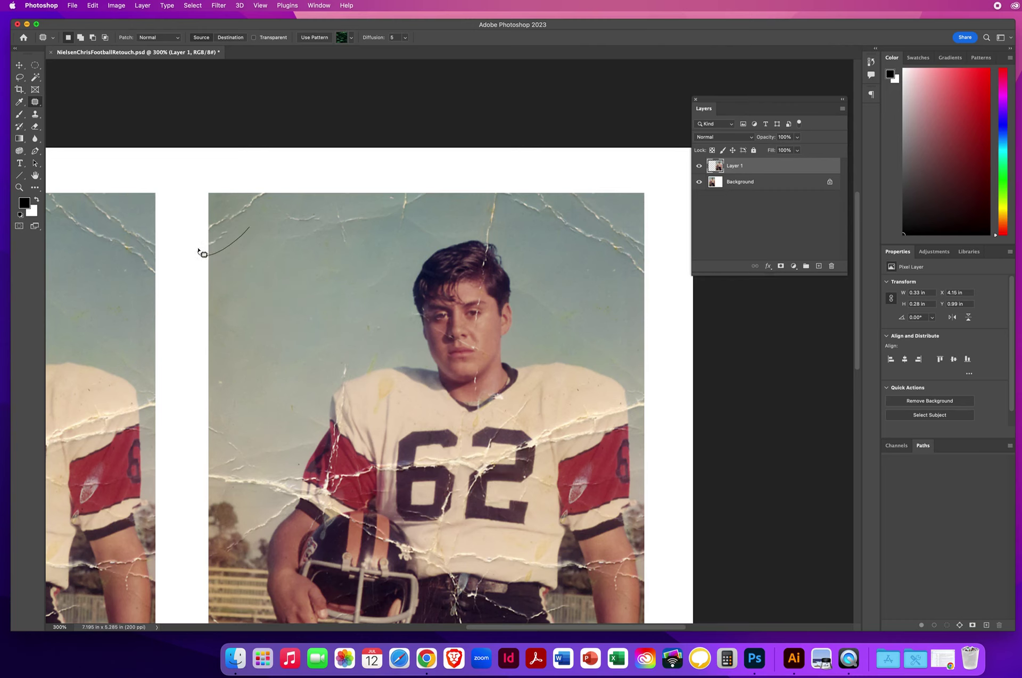
mouse_move(203, 253)
mouse_down()
mouse_move(248, 224)
mouse_move(202, 233)
mouse_move(246, 223)
mouse_move(273, 192)
mouse_move(198, 239)
mouse_up()
drag(297, 204, 260, 223)
mouse_move(299, 263)
mouse_down()
mouse_move(382, 243)
mouse_move(377, 210)
mouse_move(298, 202)
mouse_up()
drag(307, 288, 291, 339)
Step: Patch the branching crack at the top middle of the sky and the crack running down to the player's hair
mouse_move(395, 182)
mouse_down()
mouse_move(370, 194)
mouse_move(362, 221)
mouse_move(416, 226)
mouse_move(442, 208)
mouse_move(417, 181)
mouse_move(279, 295)
mouse_up()
mouse_move(390, 254)
mouse_down()
mouse_move(349, 296)
mouse_move(392, 291)
mouse_move(405, 261)
mouse_move(396, 247)
mouse_up()
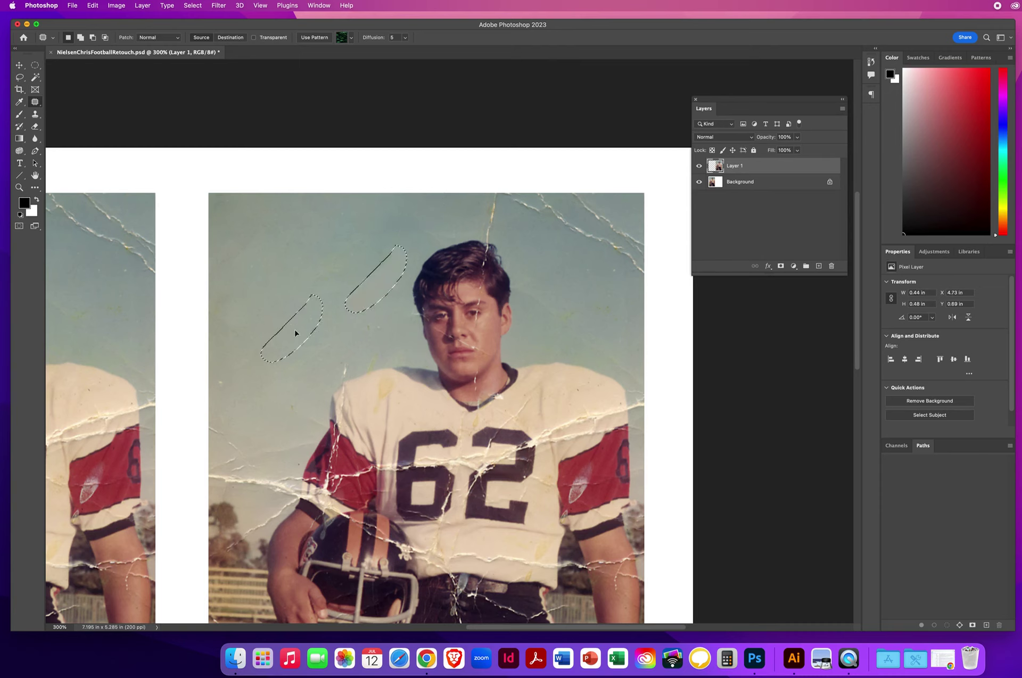
mouse_move(345, 351)
mouse_down()
mouse_move(331, 367)
mouse_move(359, 364)
mouse_move(336, 357)
mouse_up()
click(490, 193)
mouse_move(506, 228)
mouse_down()
mouse_move(451, 219)
mouse_move(387, 231)
mouse_move(500, 186)
mouse_move(494, 197)
mouse_move(530, 223)
mouse_move(565, 231)
mouse_move(577, 215)
mouse_move(576, 290)
mouse_up()
click(480, 247)
Step: Patch the crossing cracks in the duplicate's upper-right sky with clean sky
click(568, 191)
drag(589, 186, 567, 206)
mouse_move(650, 266)
mouse_down()
mouse_move(620, 205)
mouse_move(592, 181)
mouse_move(347, 243)
mouse_move(298, 280)
mouse_move(335, 285)
mouse_up()
mouse_move(547, 218)
mouse_down()
mouse_move(642, 301)
mouse_move(652, 272)
mouse_move(603, 222)
mouse_move(561, 205)
mouse_up()
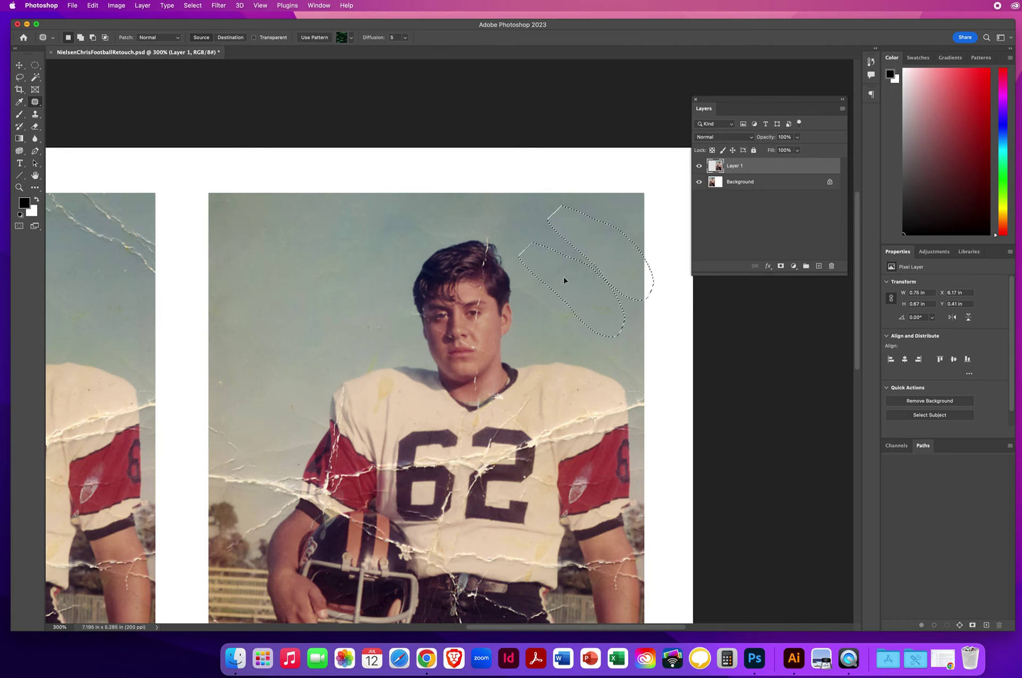
mouse_move(564, 277)
mouse_down()
mouse_move(407, 240)
mouse_move(440, 246)
mouse_move(459, 229)
mouse_move(418, 211)
mouse_up()
click(355, 330)
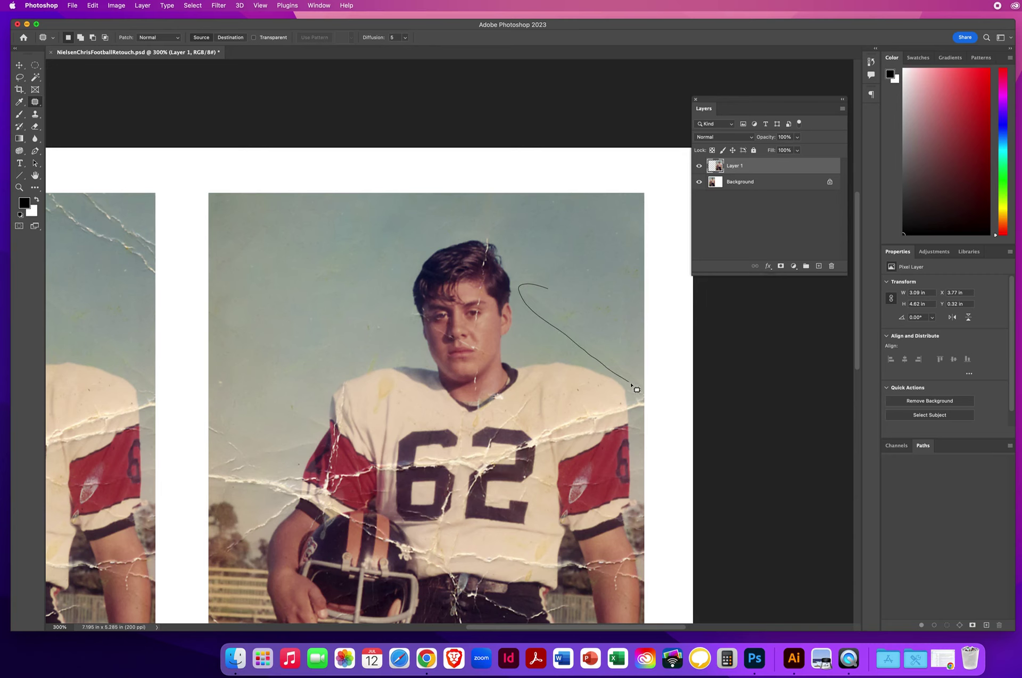
Step: Patch the sky between the player's head and the right-hand shoulder with clean sky, and clear the selection
mouse_move(636, 390)
mouse_down()
mouse_move(652, 378)
mouse_move(647, 386)
mouse_up()
drag(589, 328, 572, 247)
key(super+d)
Step: Remove the yellow stain below the collar and nearby jersey marks with the Spot Healing Brush, reducing the brush size to 10
click(20, 188)
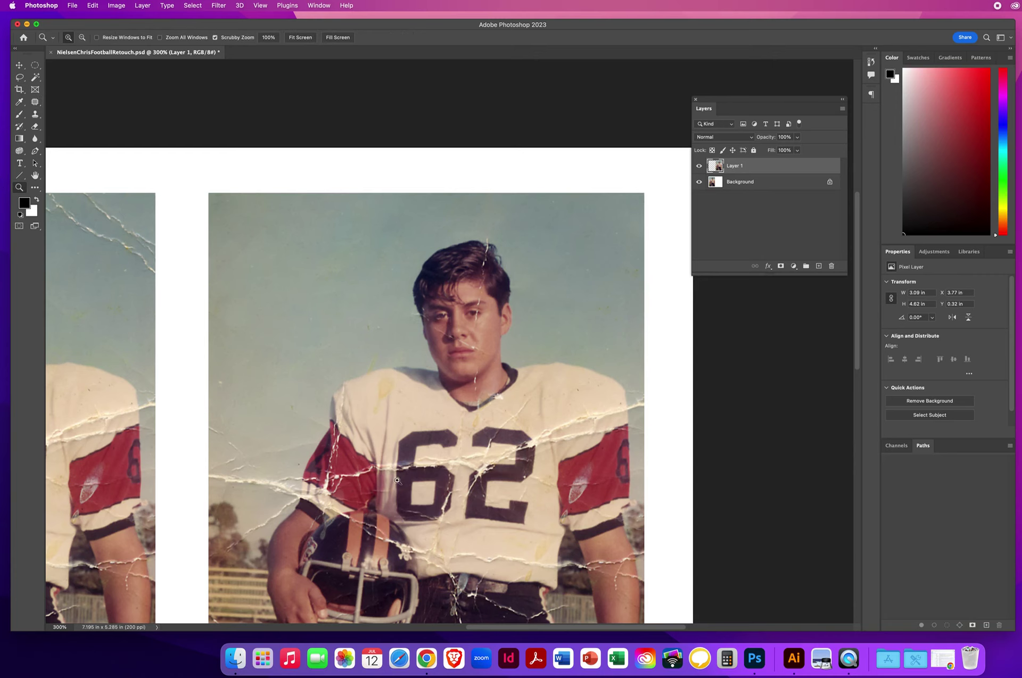
mouse_move(446, 477)
mouse_down()
mouse_move(374, 432)
mouse_move(274, 221)
mouse_move(308, 235)
mouse_move(302, 244)
mouse_up()
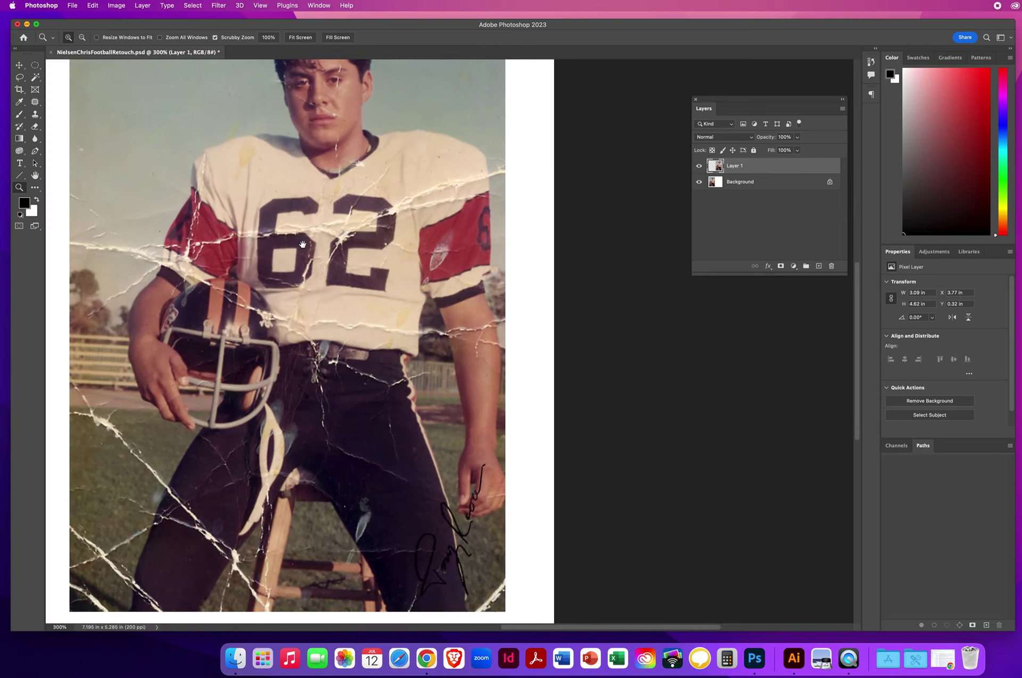
click(455, 220)
click(449, 378)
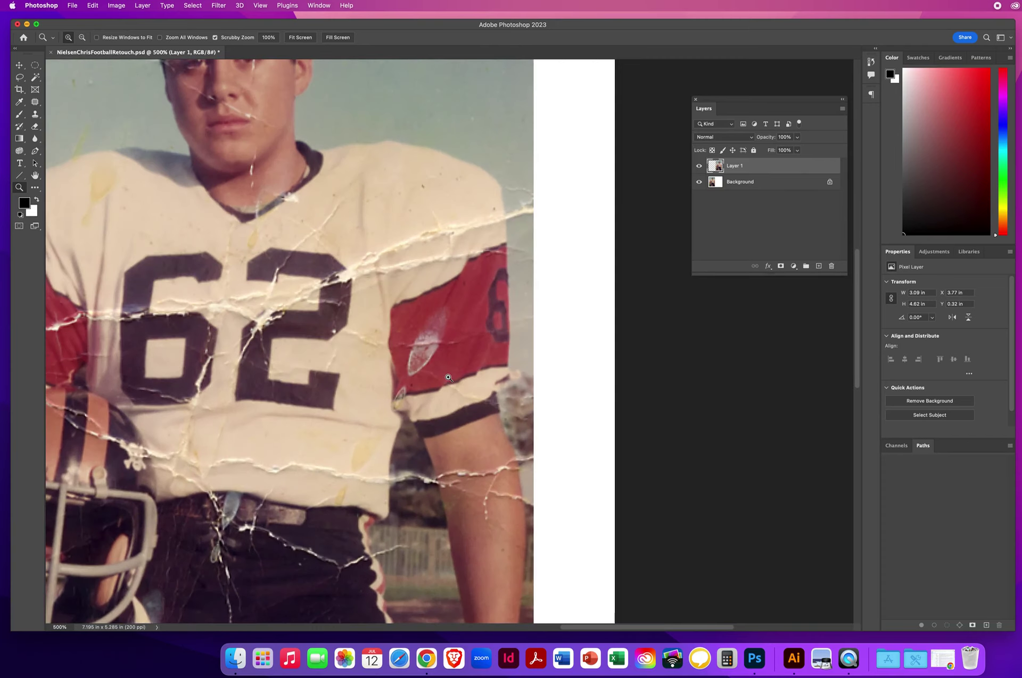
click(452, 272)
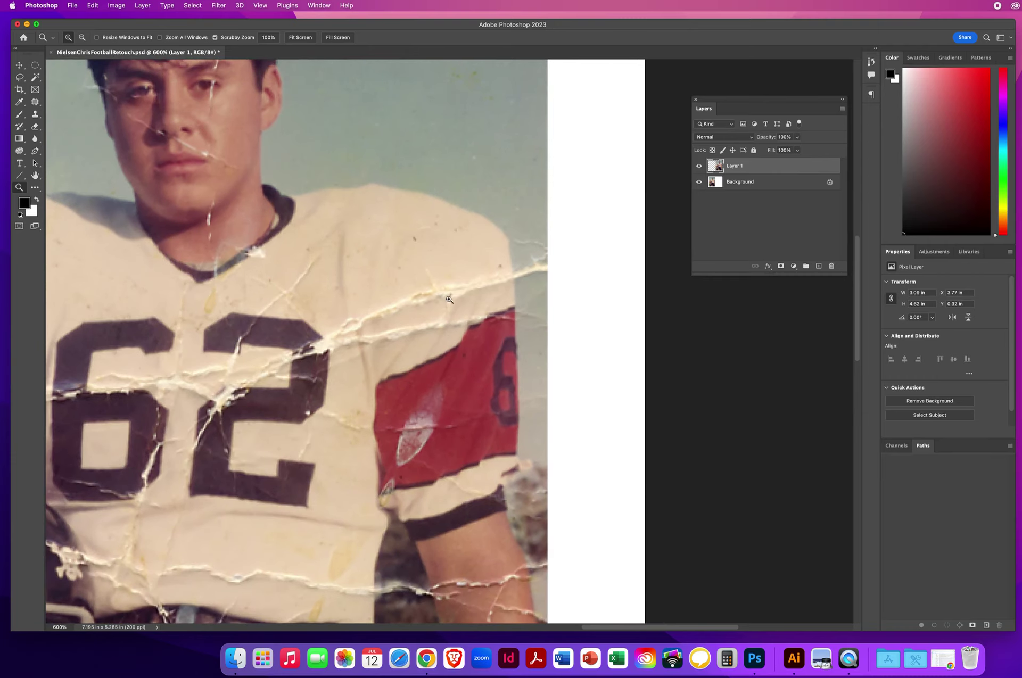
drag(361, 262, 484, 292)
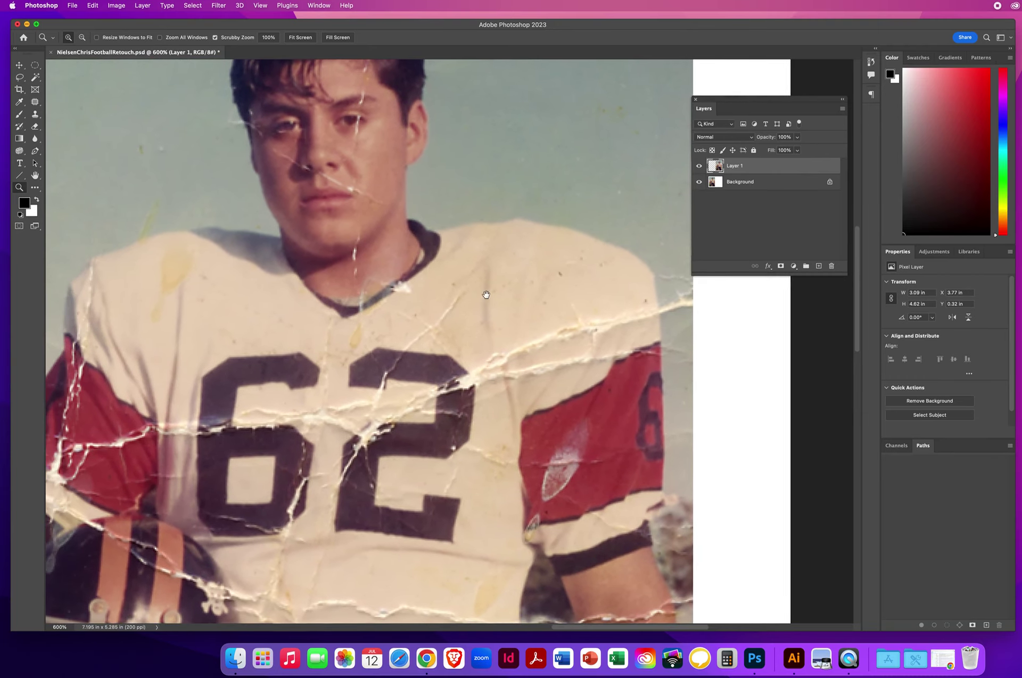
click(33, 102)
click(65, 103)
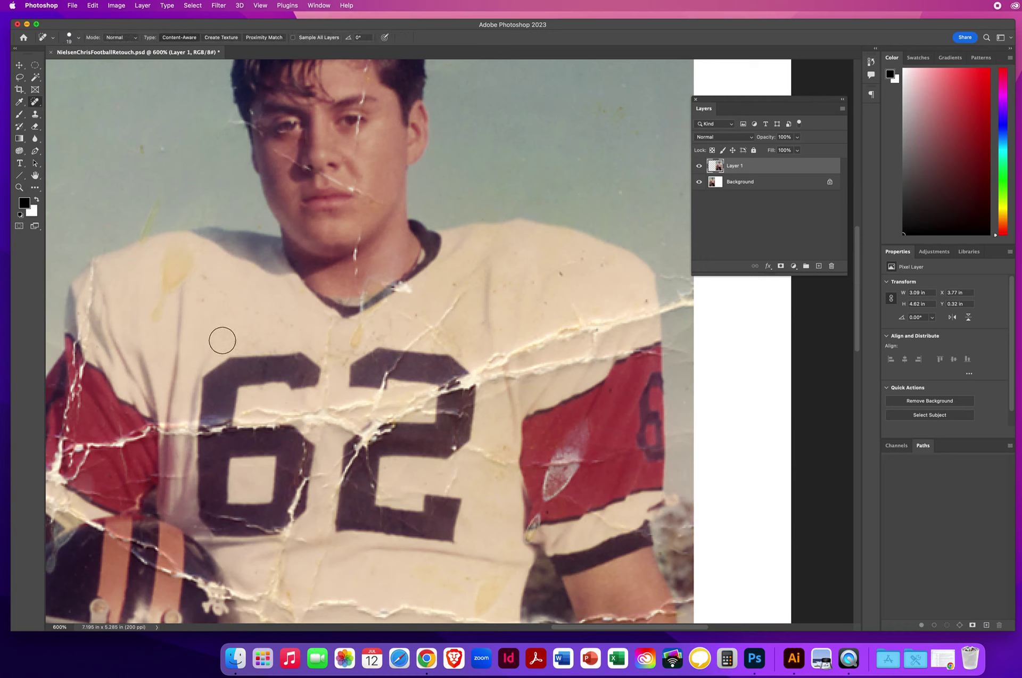
drag(244, 289, 237, 293)
mouse_move(367, 331)
mouse_down()
mouse_move(339, 362)
mouse_move(385, 336)
mouse_up()
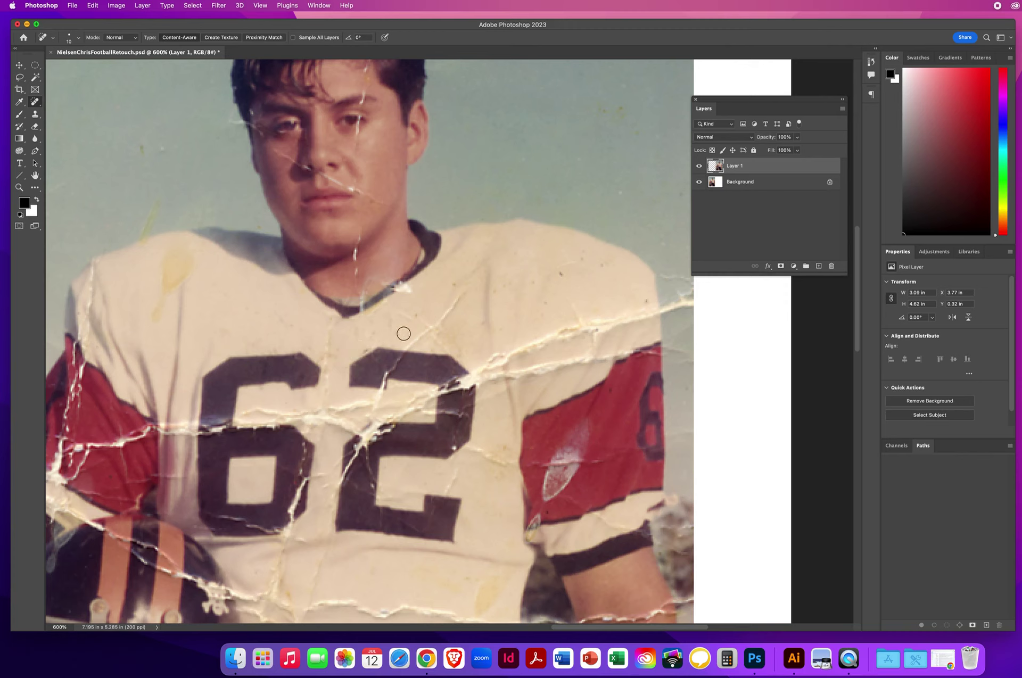
click(360, 346)
Step: Heal the small dark specks scattered over the right-hand shoulder and upper chest of the jersey
click(559, 273)
click(601, 266)
click(644, 299)
click(547, 305)
click(508, 286)
click(498, 291)
click(453, 284)
click(416, 316)
click(479, 322)
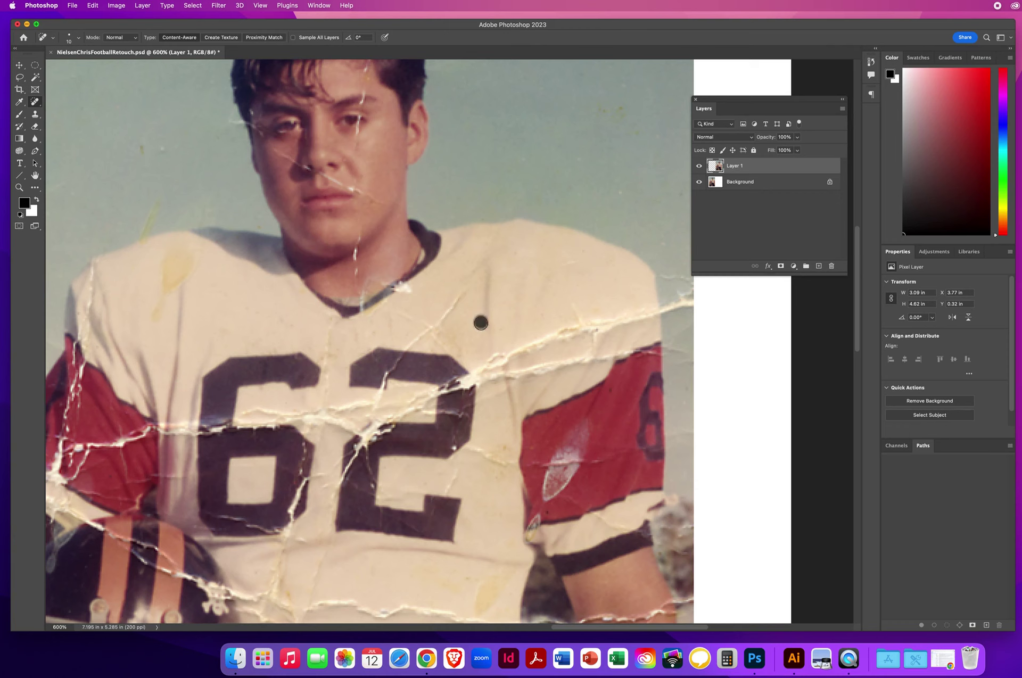
click(503, 449)
Step: Clone clean jersey fabric over the outer part of the crack on the right-hand shoulder with the Clone Stamp and a small brush
click(35, 115)
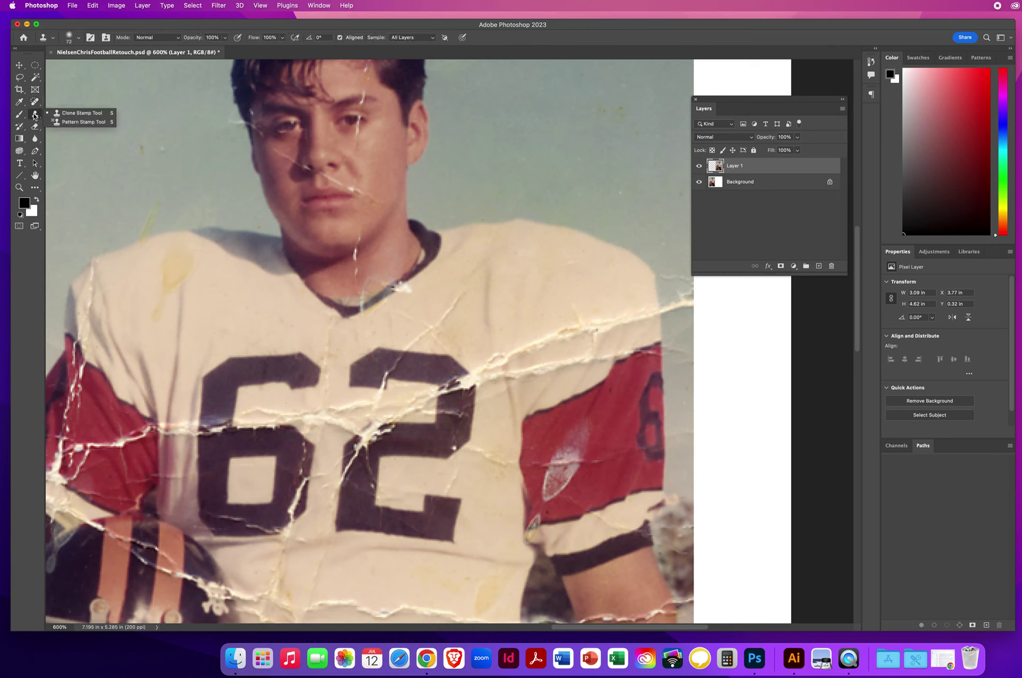
click(69, 113)
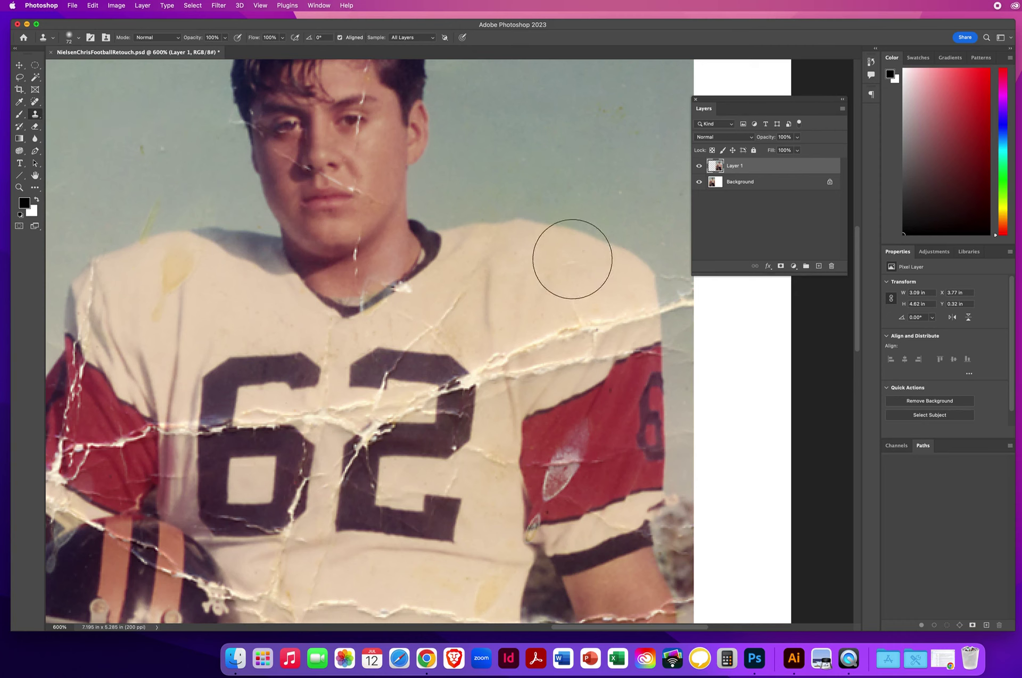
ctrl+alt+click(565, 272)
drag(566, 273, 483, 266)
mouse_move(625, 320)
mouse_down()
mouse_move(588, 324)
mouse_move(580, 298)
mouse_move(563, 305)
mouse_up()
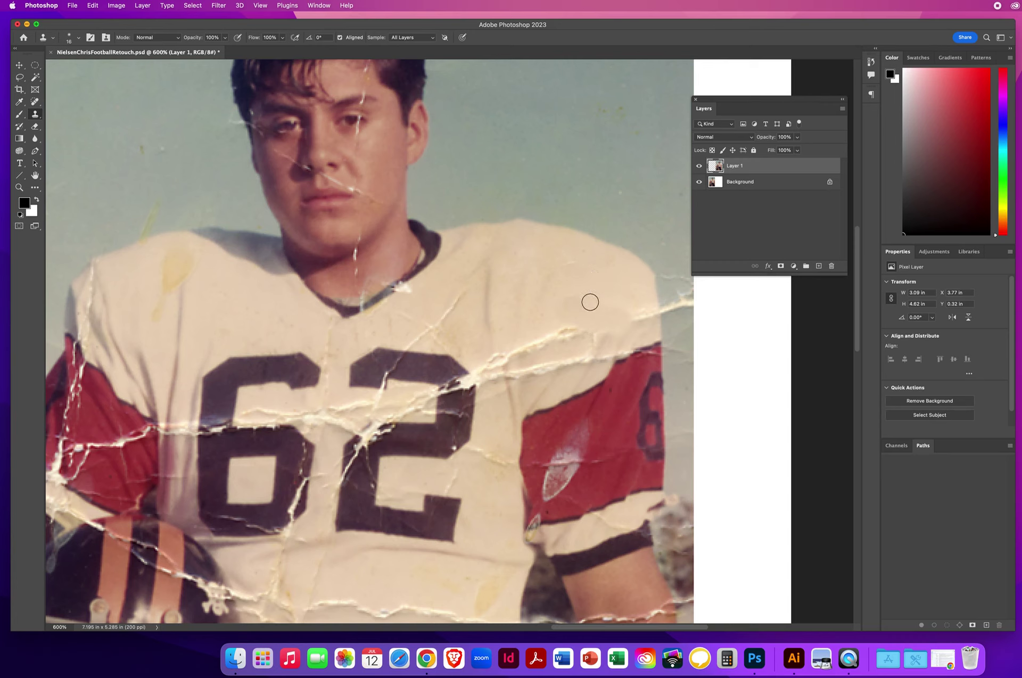
mouse_move(589, 301)
mouse_down()
mouse_move(577, 294)
mouse_move(554, 309)
mouse_up()
alt+click(563, 302)
drag(559, 331, 582, 330)
drag(668, 355, 642, 354)
Step: Select the jersey's numeral 6 by tracing its outer outline with the Polygonal Lasso
drag(438, 444, 552, 302)
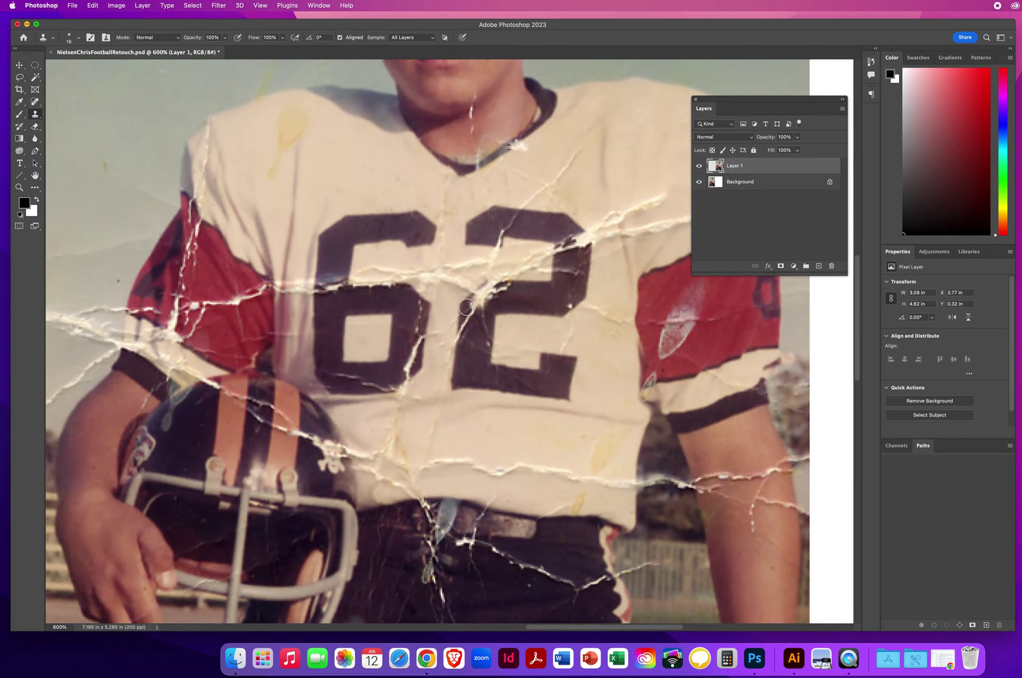
click(19, 188)
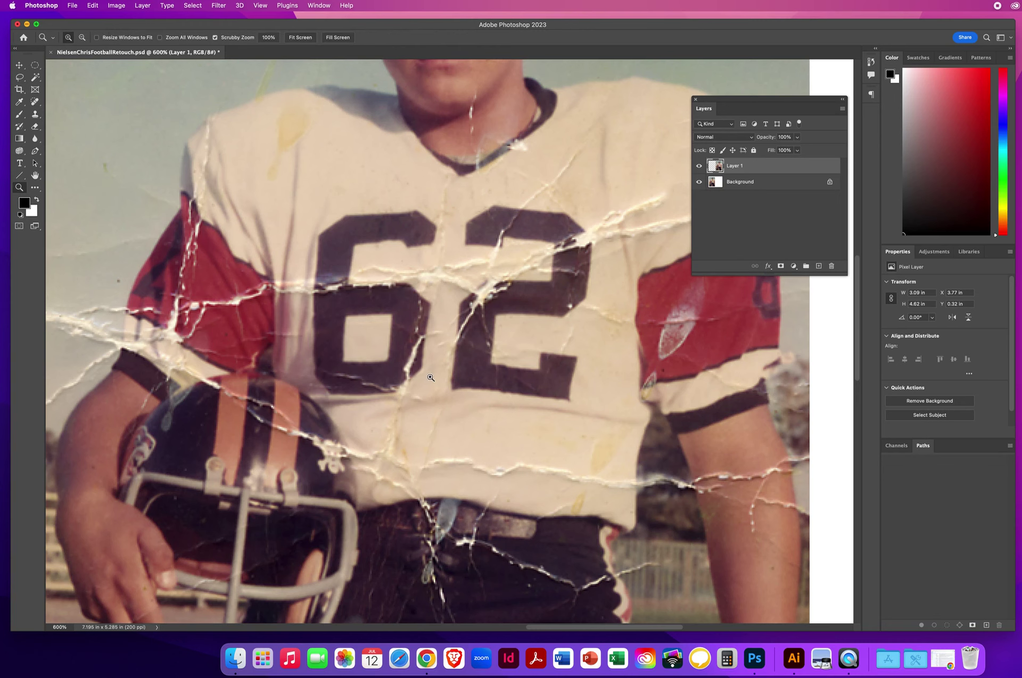
click(402, 313)
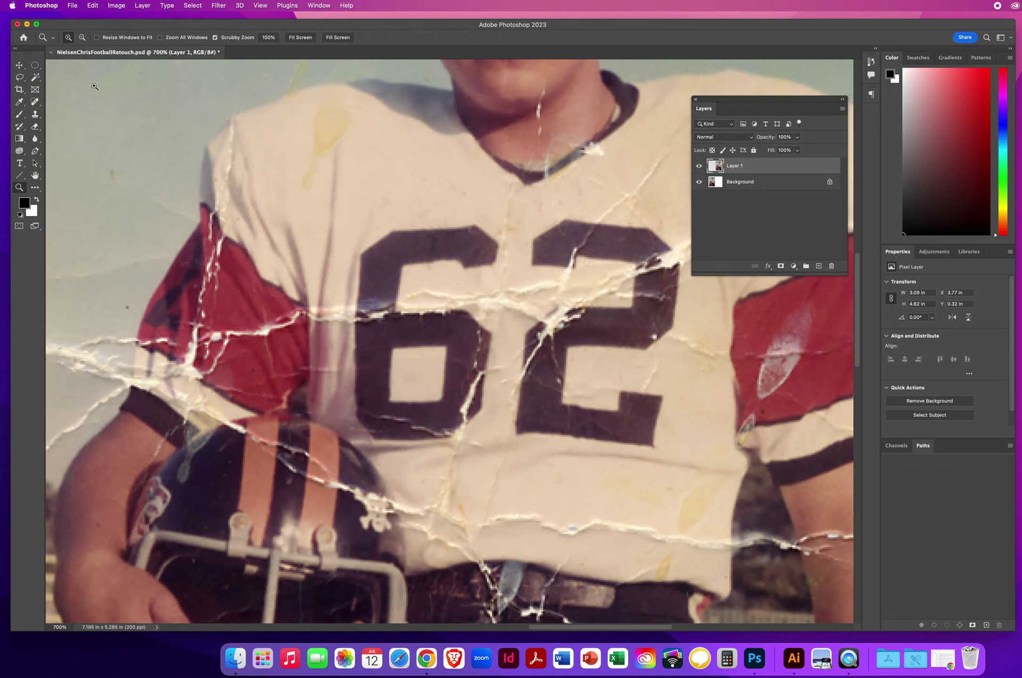
drag(22, 75, 49, 87)
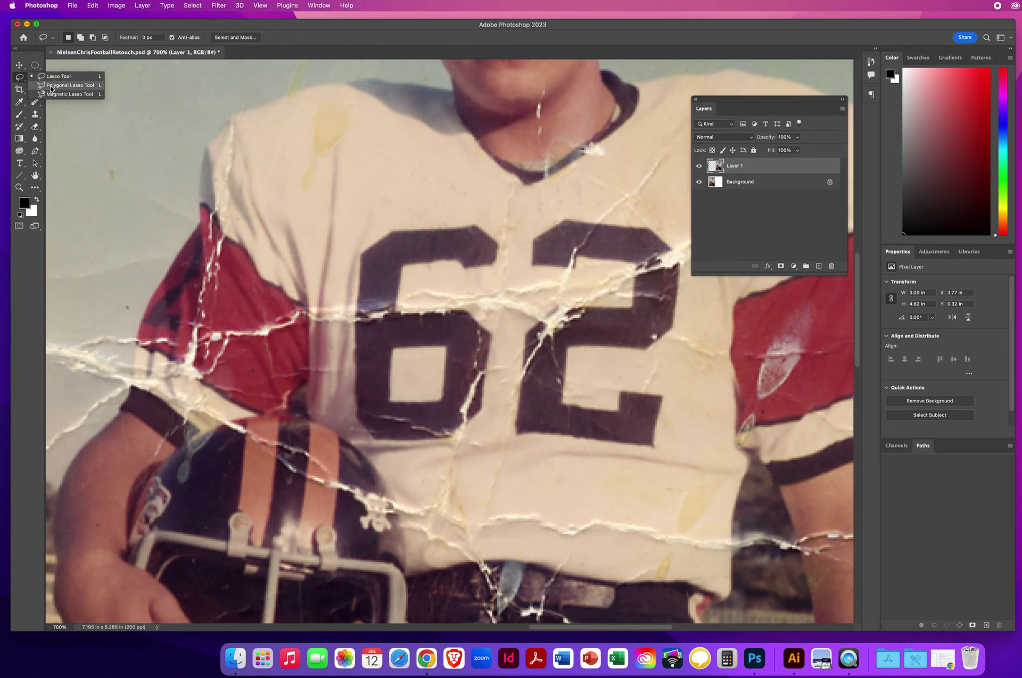
click(51, 86)
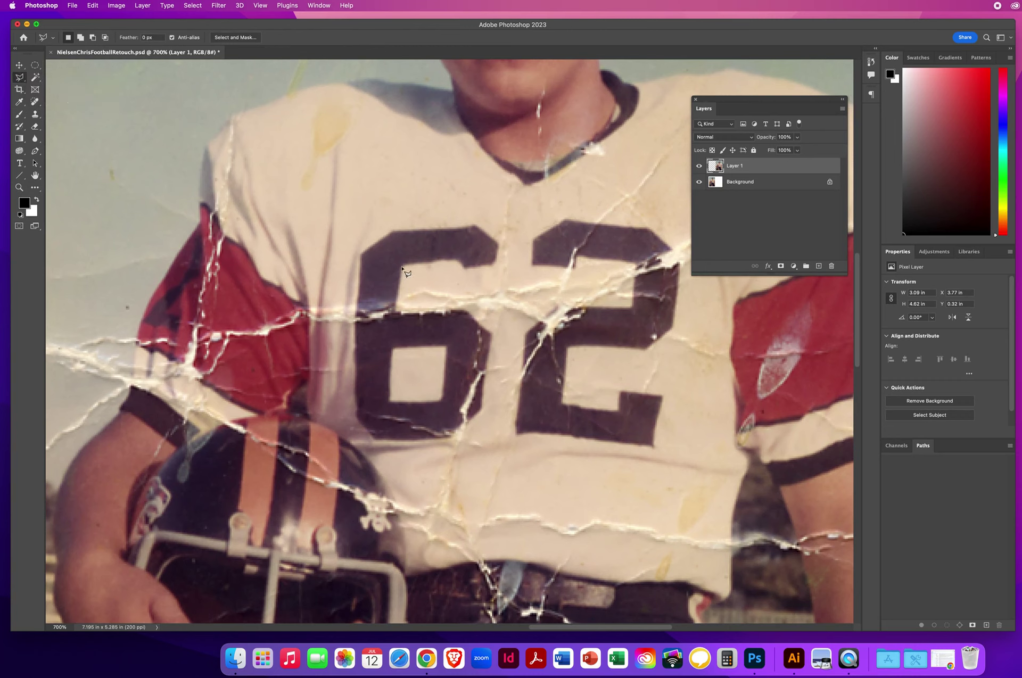
click(396, 312)
click(356, 407)
click(353, 318)
click(361, 257)
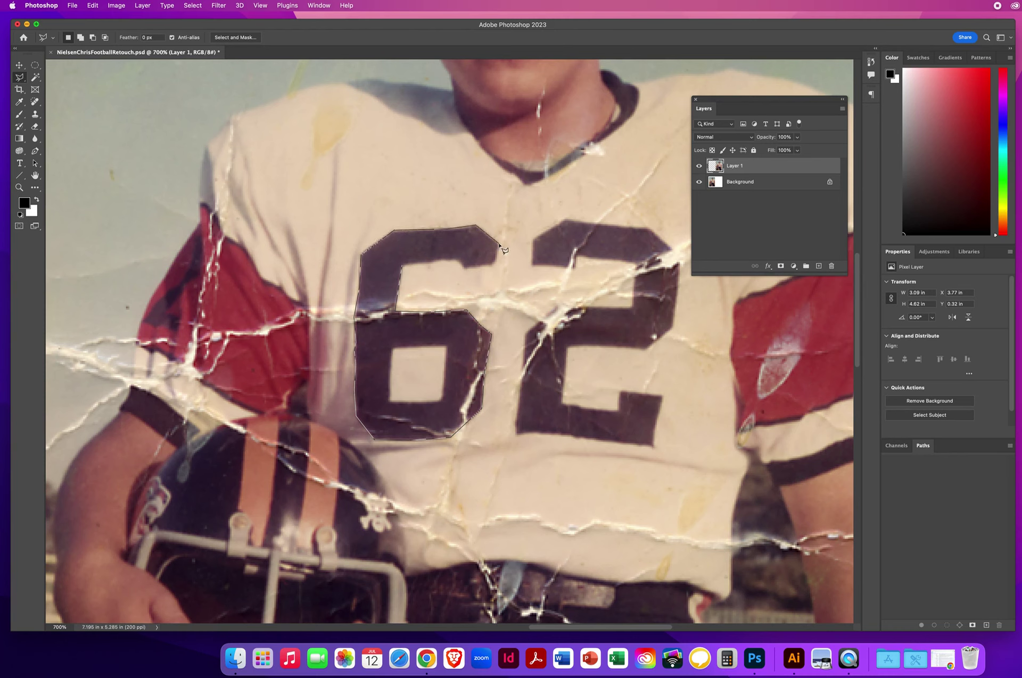
click(458, 260)
double_click(403, 265)
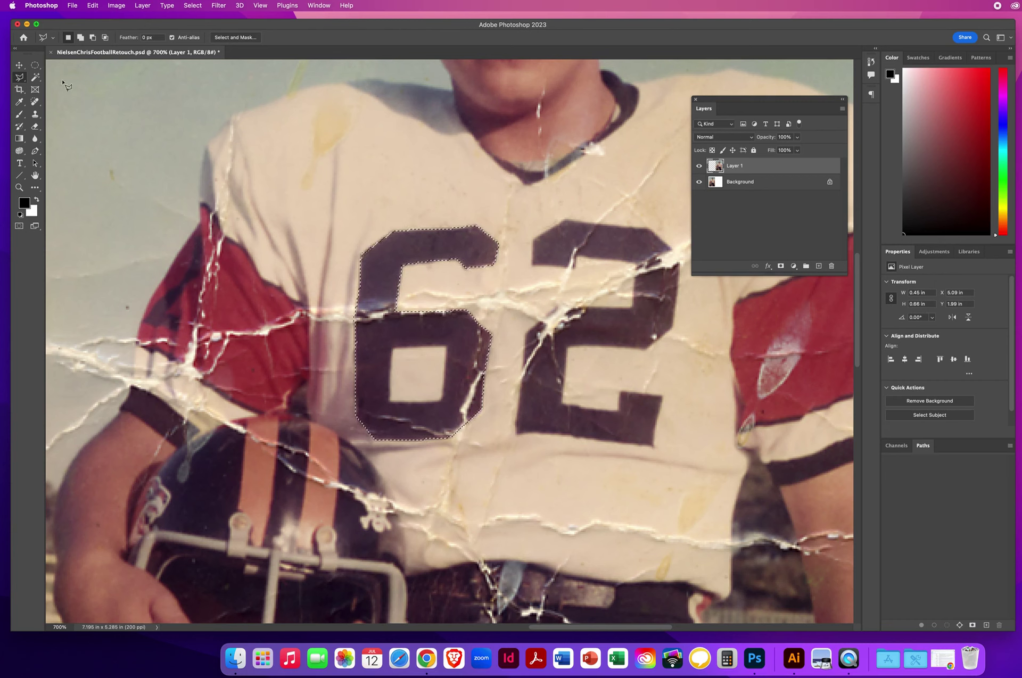
Step: Clone clean dark fabric over the white cracks inside the selected 6 with a small Clone Stamp brush
click(35, 115)
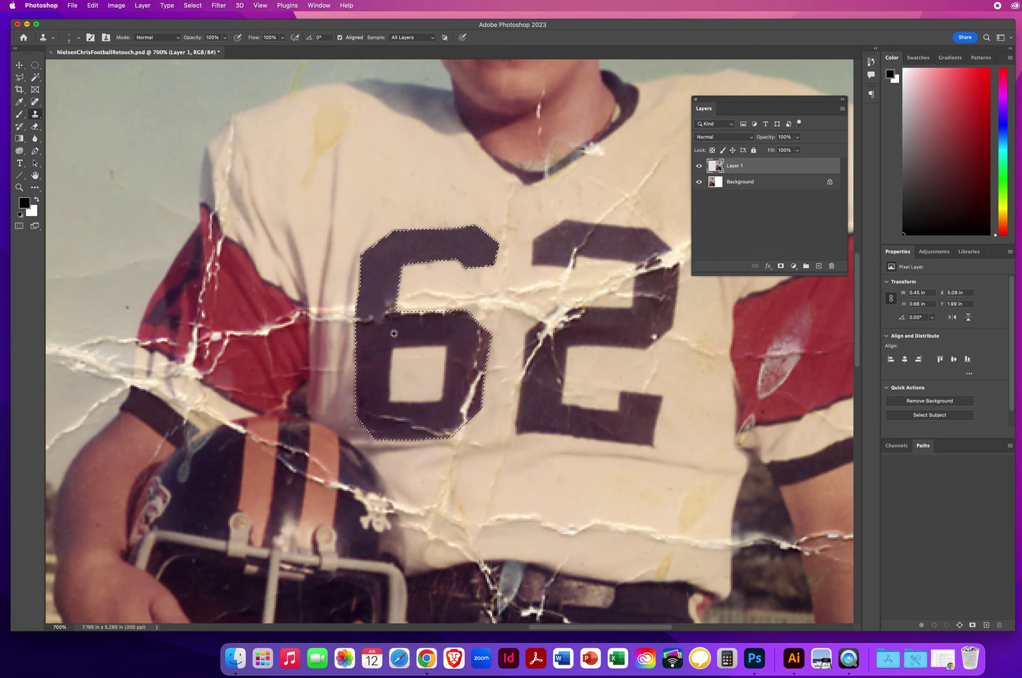
click(378, 319)
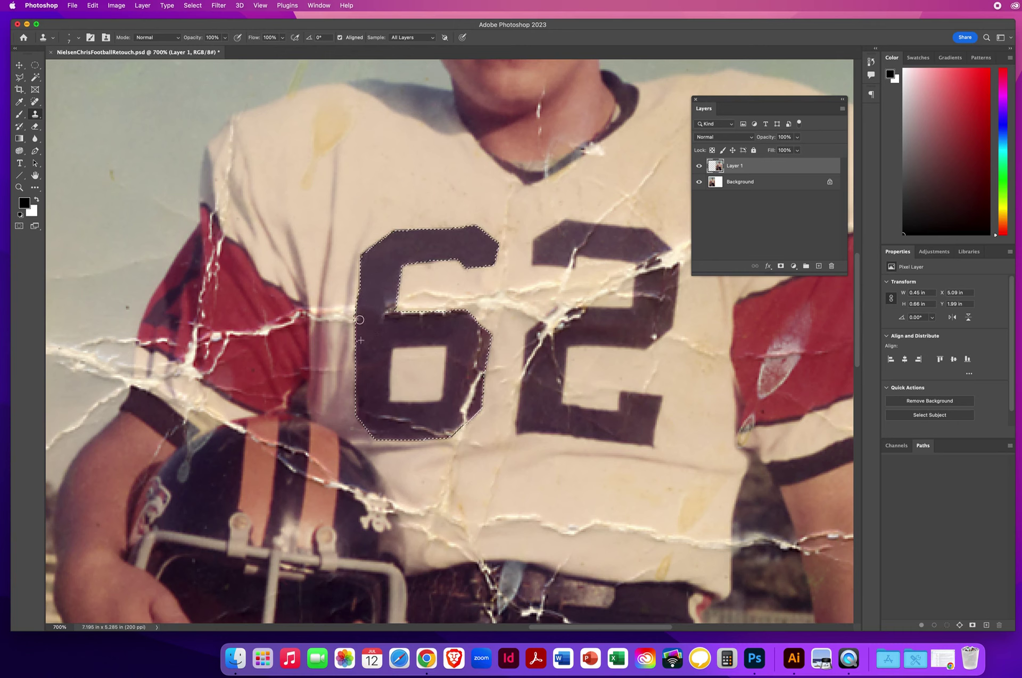
mouse_move(376, 322)
mouse_down()
mouse_move(380, 310)
mouse_move(421, 315)
mouse_up()
alt+click(381, 333)
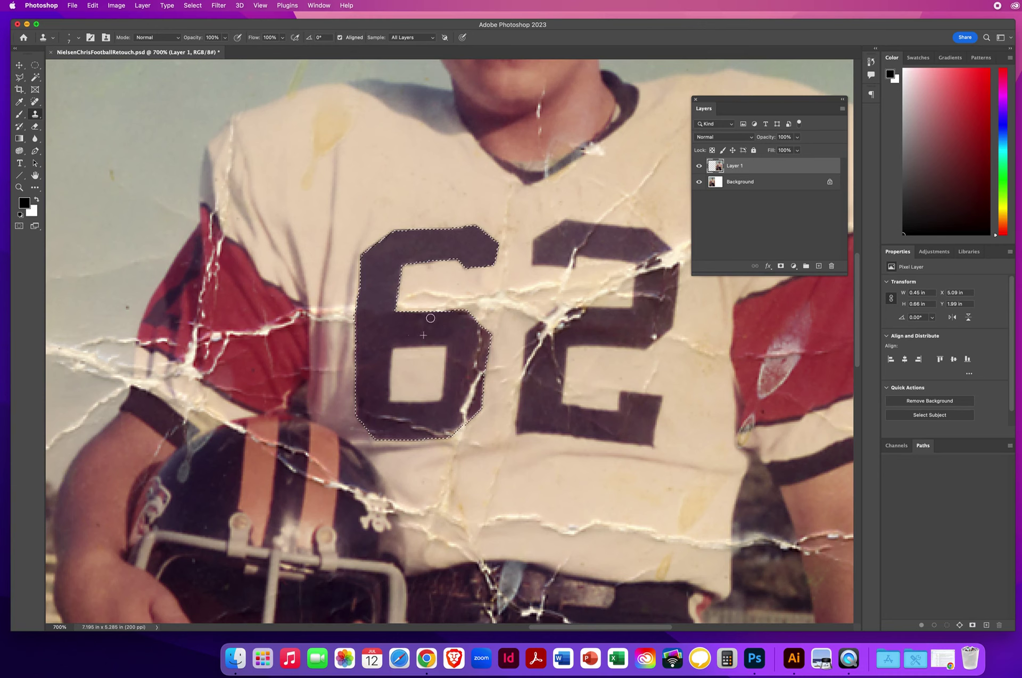
alt+click(449, 328)
alt+click(467, 330)
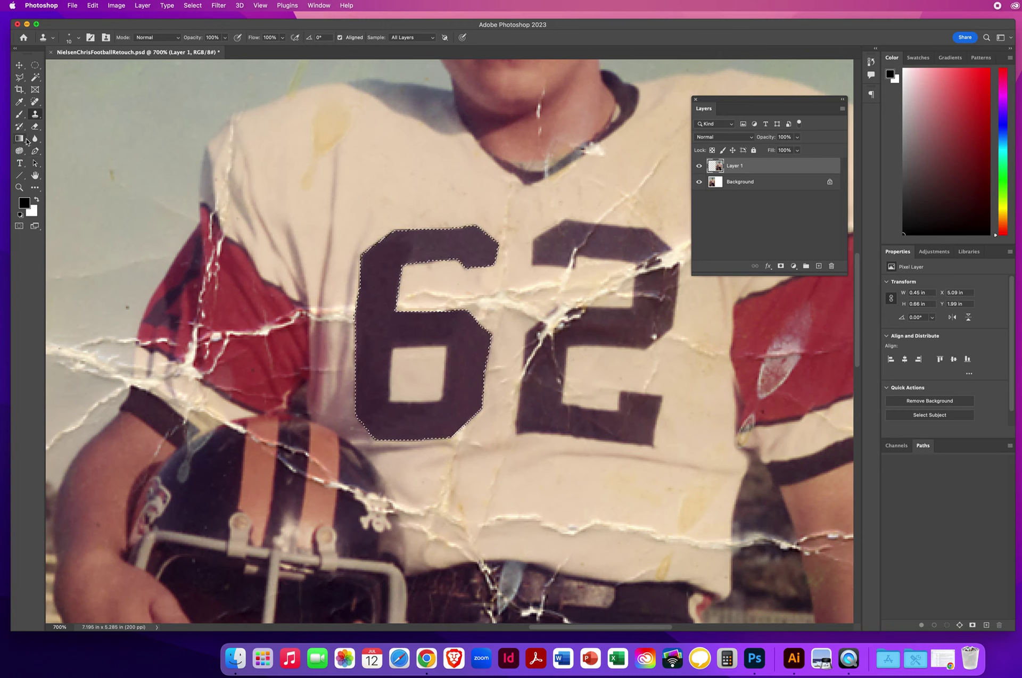
Step: Darken the selected 6 with the Burn tool, range Shadows and exposure 11%, and clear the selection
click(19, 150)
drag(19, 151, 51, 162)
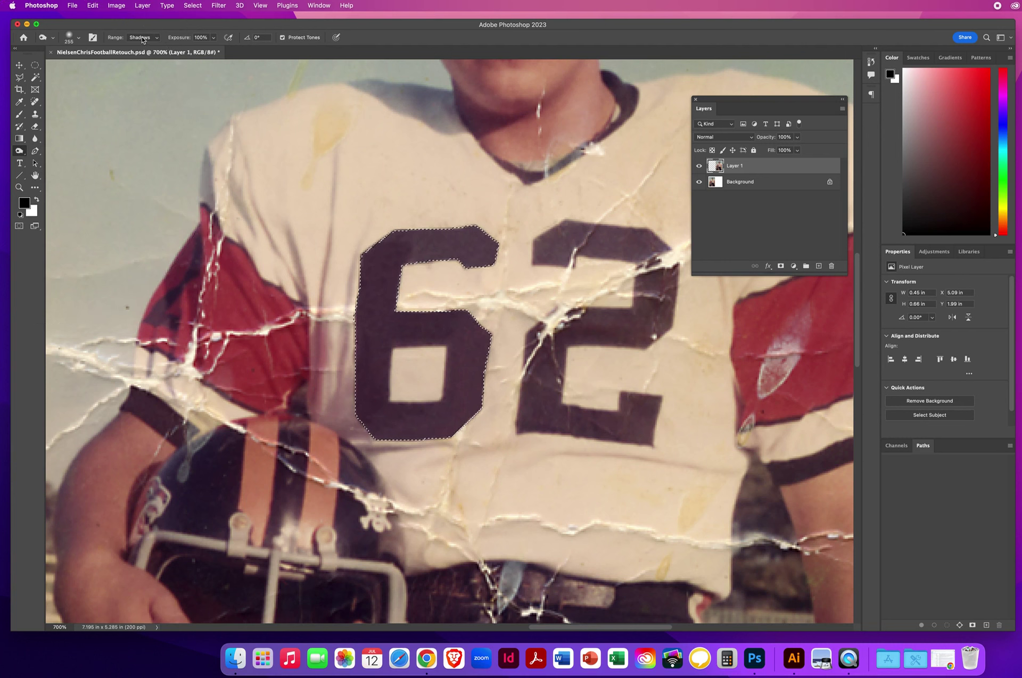
click(141, 38)
click(142, 37)
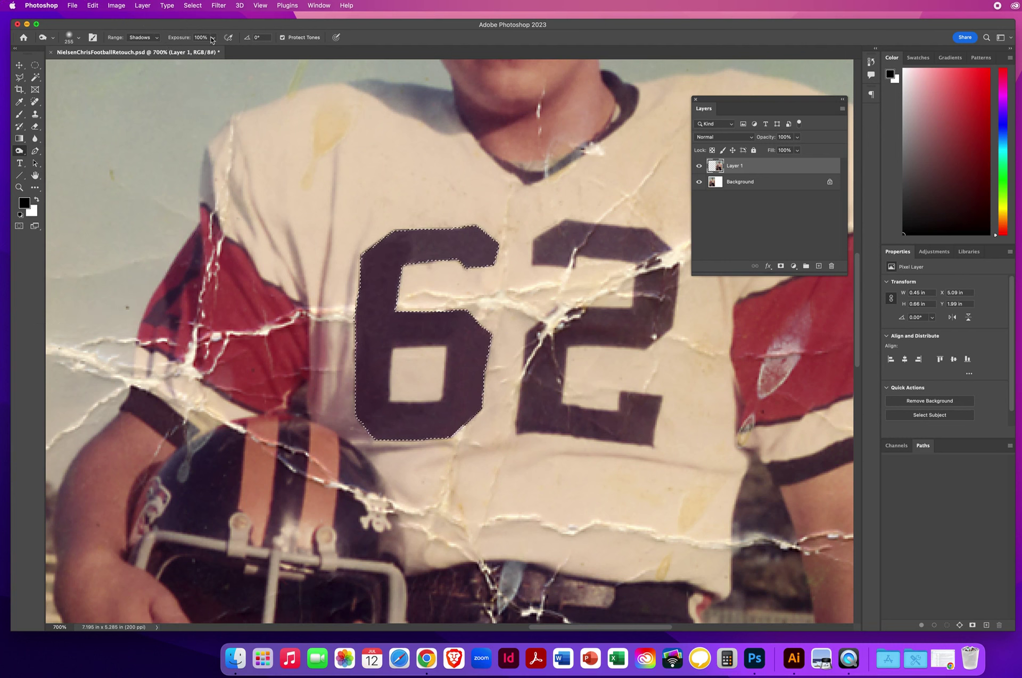
click(213, 37)
drag(213, 50, 175, 52)
drag(448, 246, 79, 255)
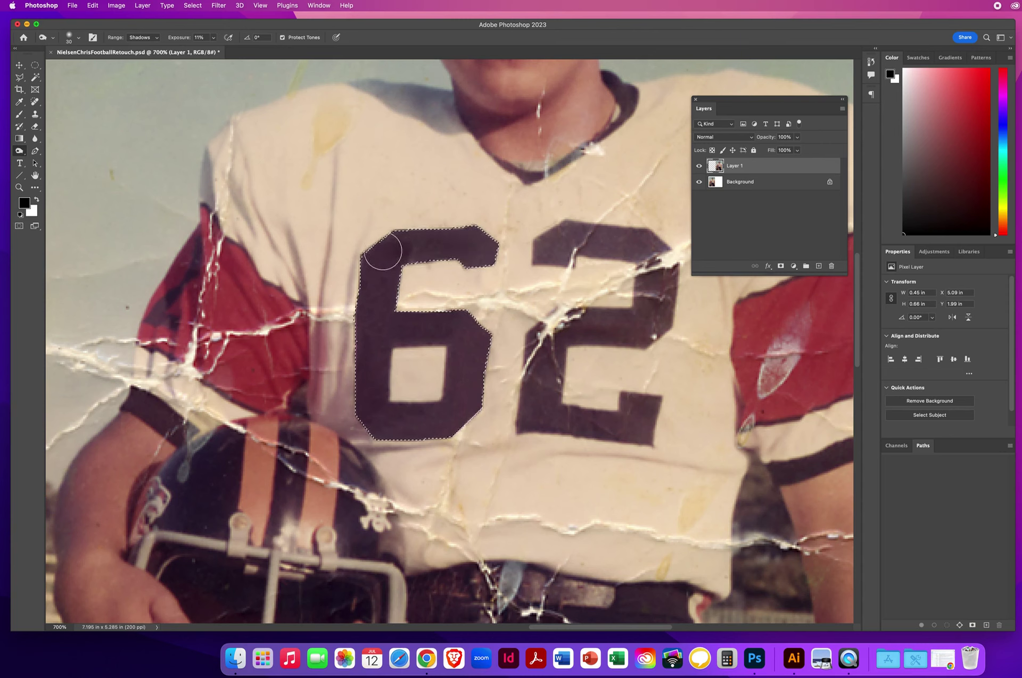
mouse_move(410, 249)
mouse_down()
mouse_move(476, 246)
mouse_move(381, 263)
mouse_move(443, 244)
mouse_move(487, 248)
mouse_move(394, 252)
mouse_move(413, 241)
mouse_move(375, 259)
mouse_move(373, 358)
mouse_move(387, 325)
mouse_move(474, 331)
mouse_move(454, 400)
mouse_move(415, 423)
mouse_move(372, 413)
mouse_move(415, 431)
mouse_move(479, 409)
mouse_up()
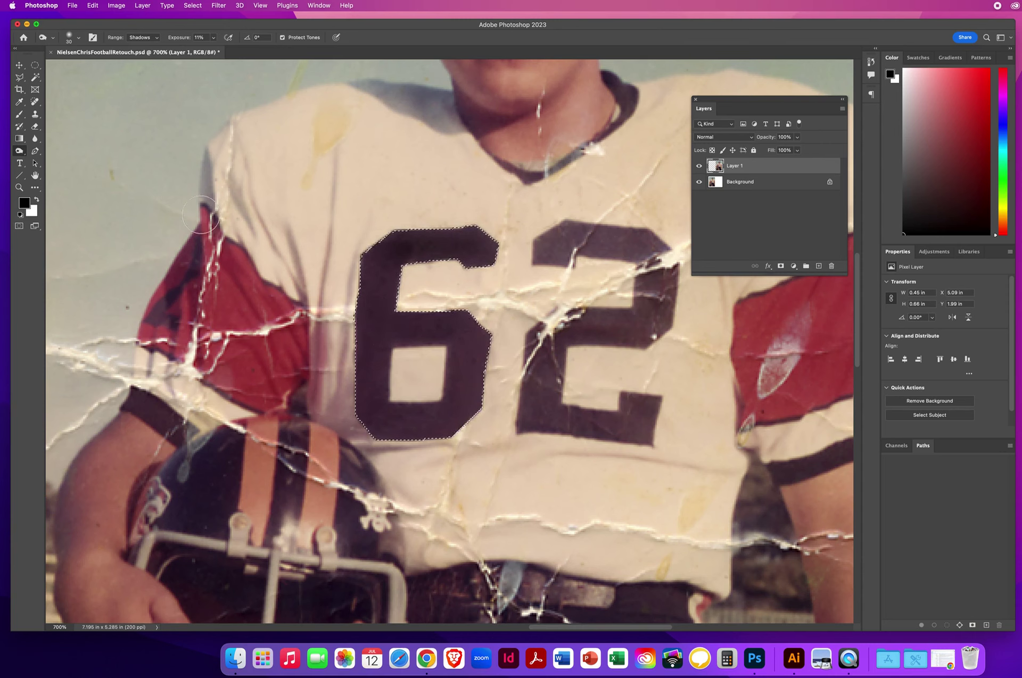
key(super+d)
Step: Clone clean jersey fabric over the cracks beside the 6 and inside its upper opening with a small Clone Stamp brush
click(35, 114)
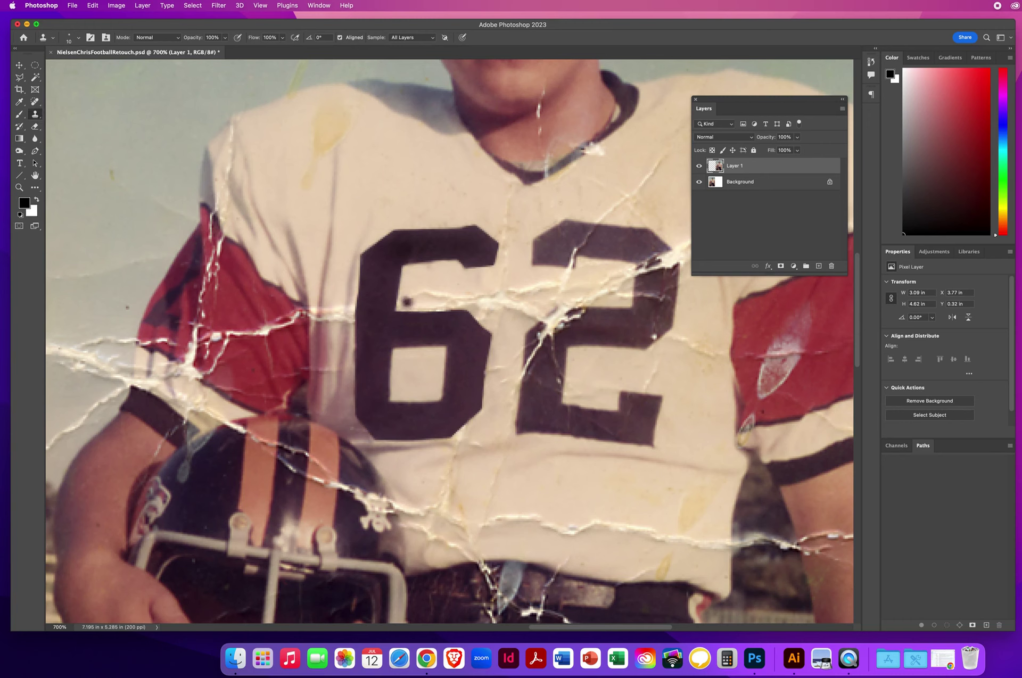
drag(343, 265, 345, 266)
alt+click(352, 282)
mouse_move(346, 307)
mouse_down()
mouse_move(331, 315)
mouse_move(345, 325)
mouse_move(348, 375)
mouse_move(350, 333)
mouse_up()
alt+click(338, 344)
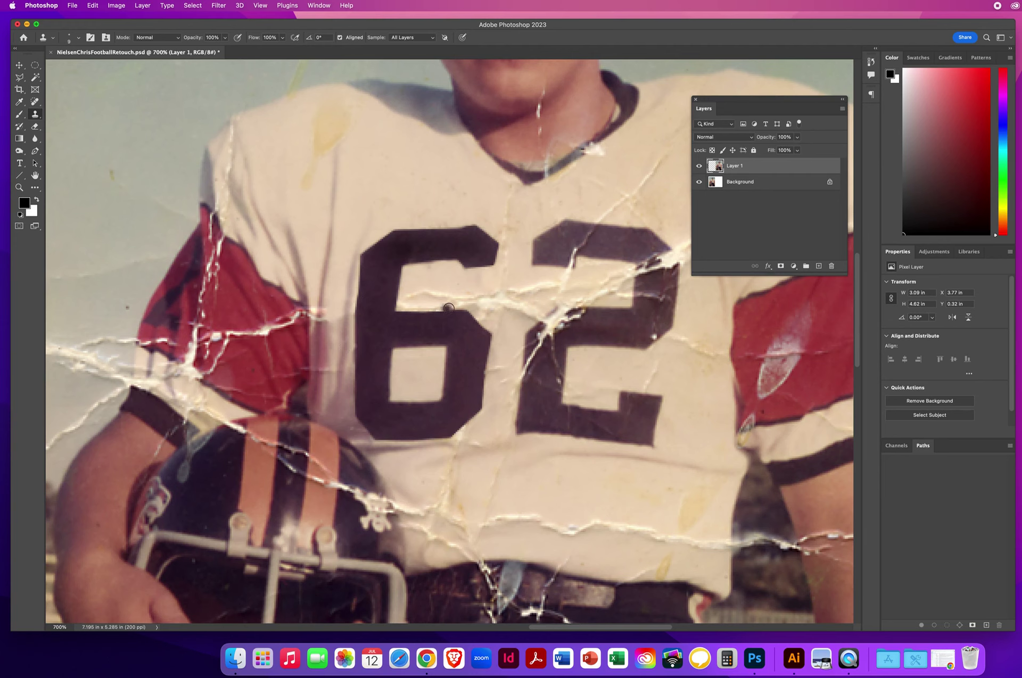
mouse_move(446, 307)
mouse_down()
mouse_move(407, 293)
mouse_move(428, 294)
mouse_move(404, 302)
mouse_move(444, 302)
mouse_move(423, 284)
mouse_move(460, 294)
mouse_move(444, 303)
mouse_move(500, 303)
mouse_move(346, 189)
mouse_up()
alt+click(450, 287)
Step: Erase the yellow stain on the jersey's left-hand shoulder with the Remove Tool
drag(429, 369, 244, 210)
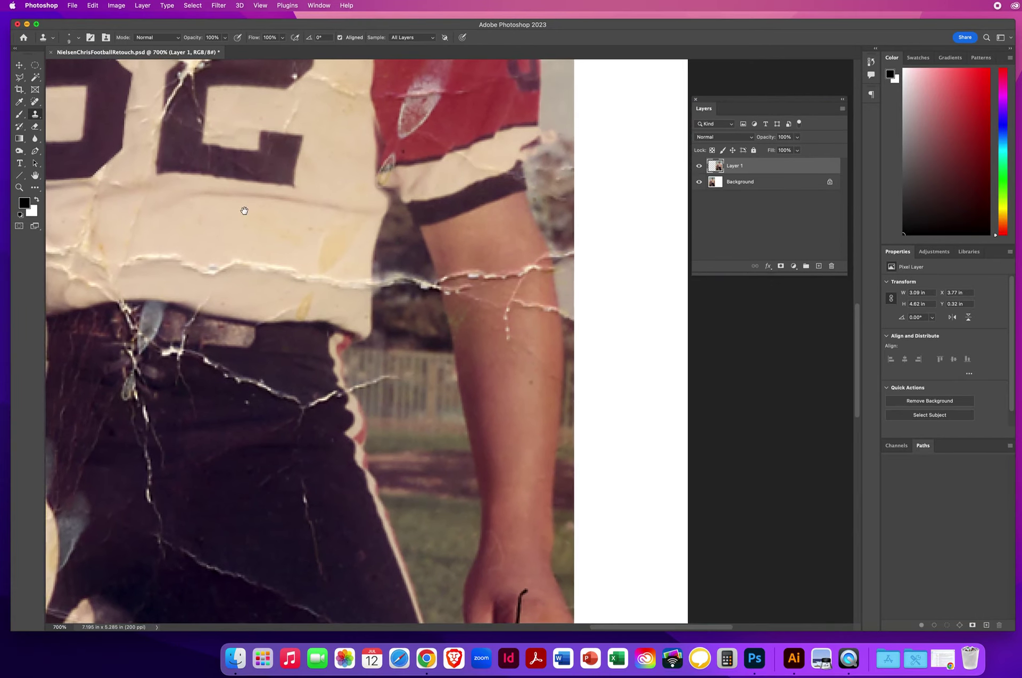
drag(315, 219, 580, 383)
drag(353, 265, 368, 373)
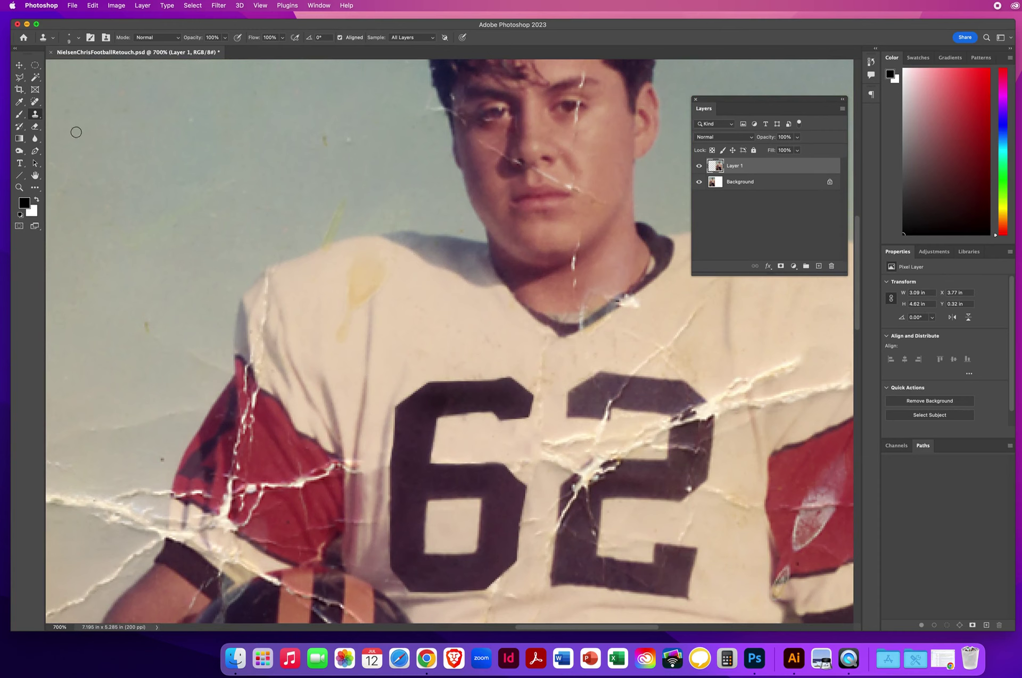
click(35, 101)
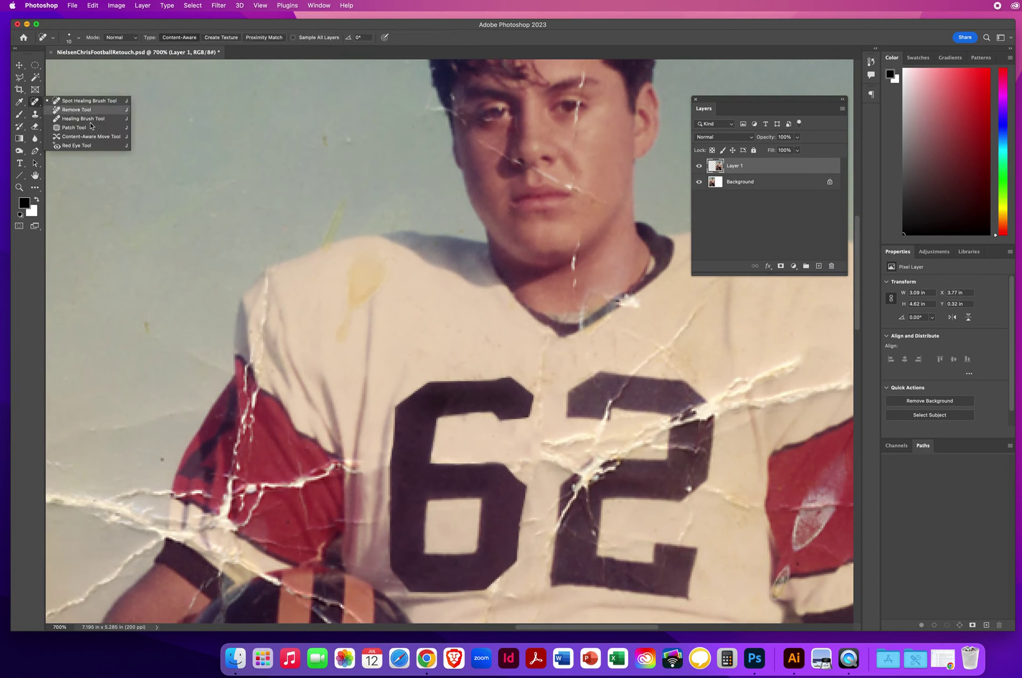
click(76, 109)
mouse_move(379, 267)
mouse_down()
mouse_move(358, 268)
mouse_move(340, 330)
mouse_move(369, 280)
mouse_up()
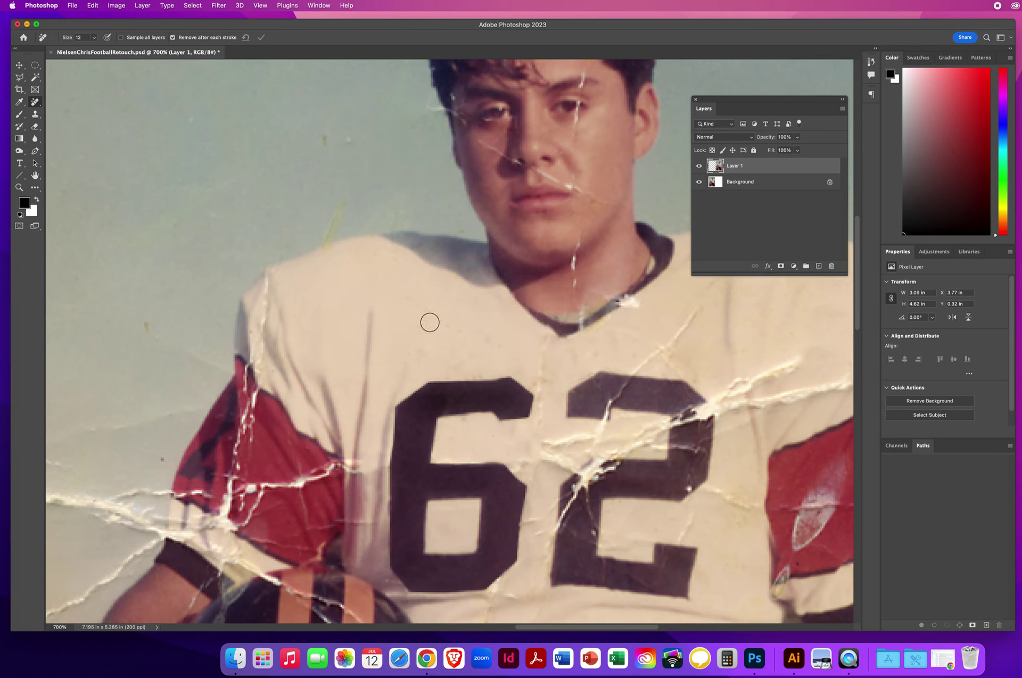
Step: Erase the white vertical crack on the neck using the Remove Tool with a smaller brush
scroll(431, 322, right, 8)
scroll(431, 322, up, 3)
click(384, 258)
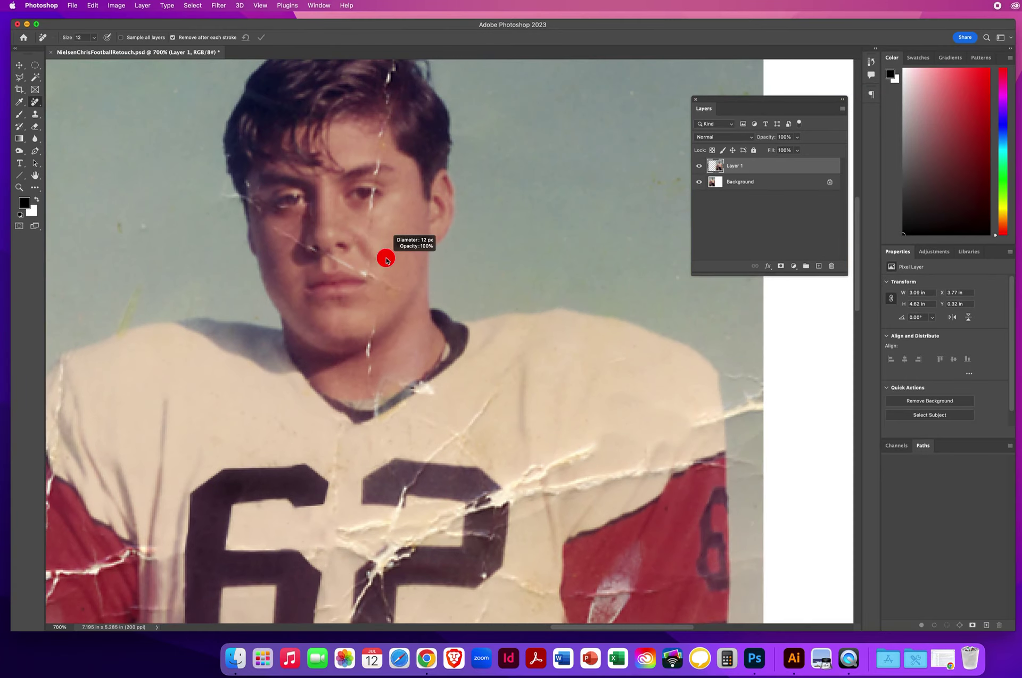
key(bracketleft)
key(bracketleft)
key(bracketleft)
drag(376, 326, 368, 376)
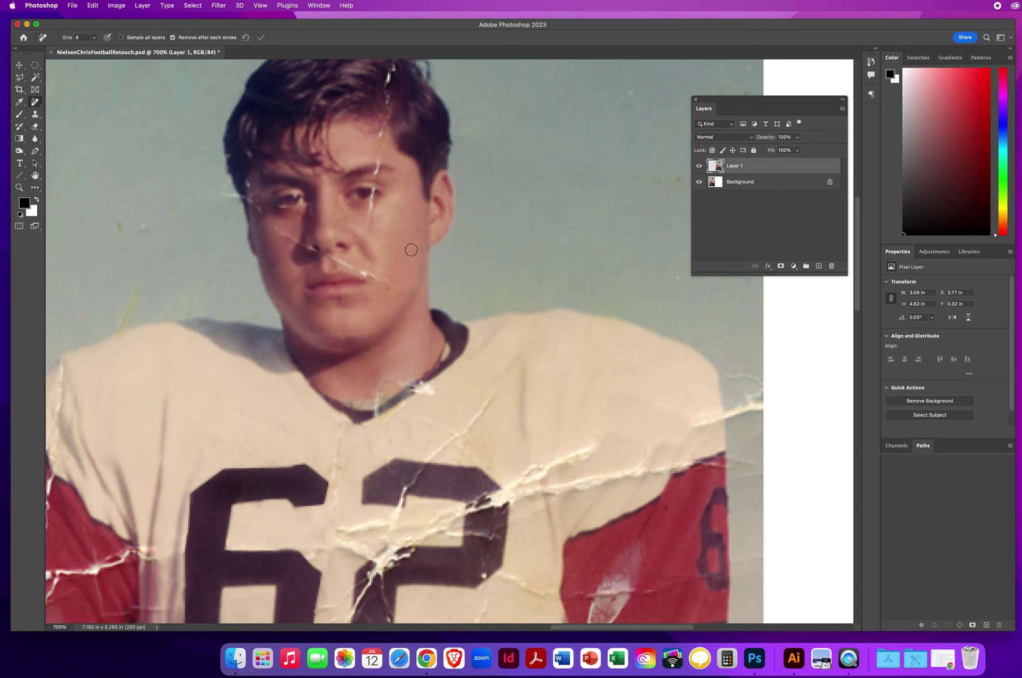
Step: Try to erase the vertical crack through the right-hand eye and eyebrow with the Remove Tool and undo the stroke
mouse_move(395, 228)
mouse_down()
mouse_move(368, 218)
mouse_move(380, 152)
mouse_up()
click(92, 6)
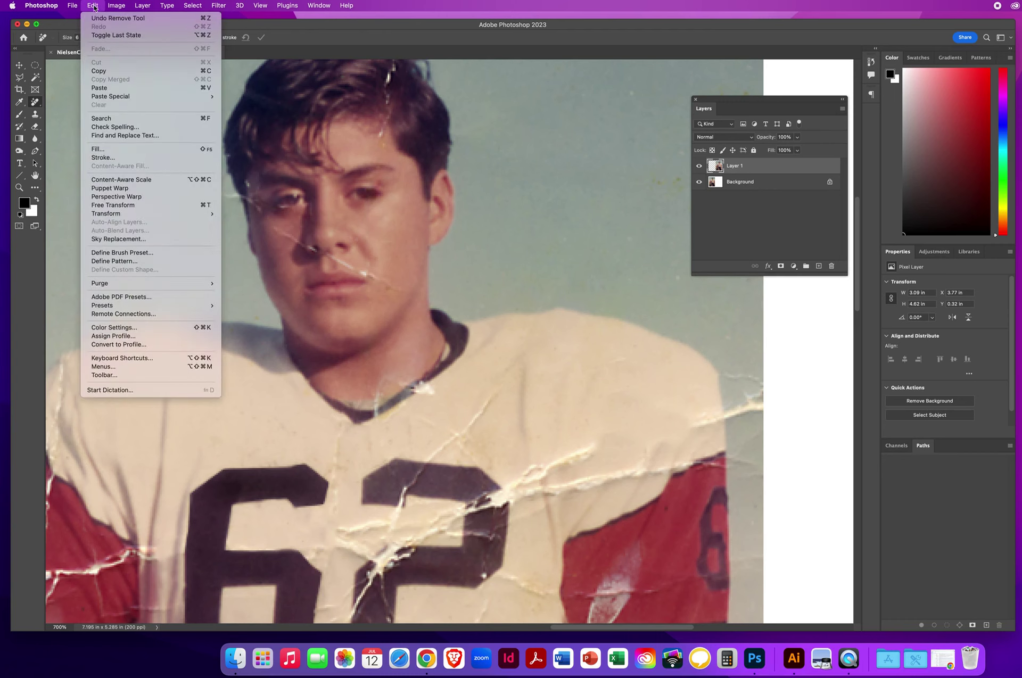
click(105, 18)
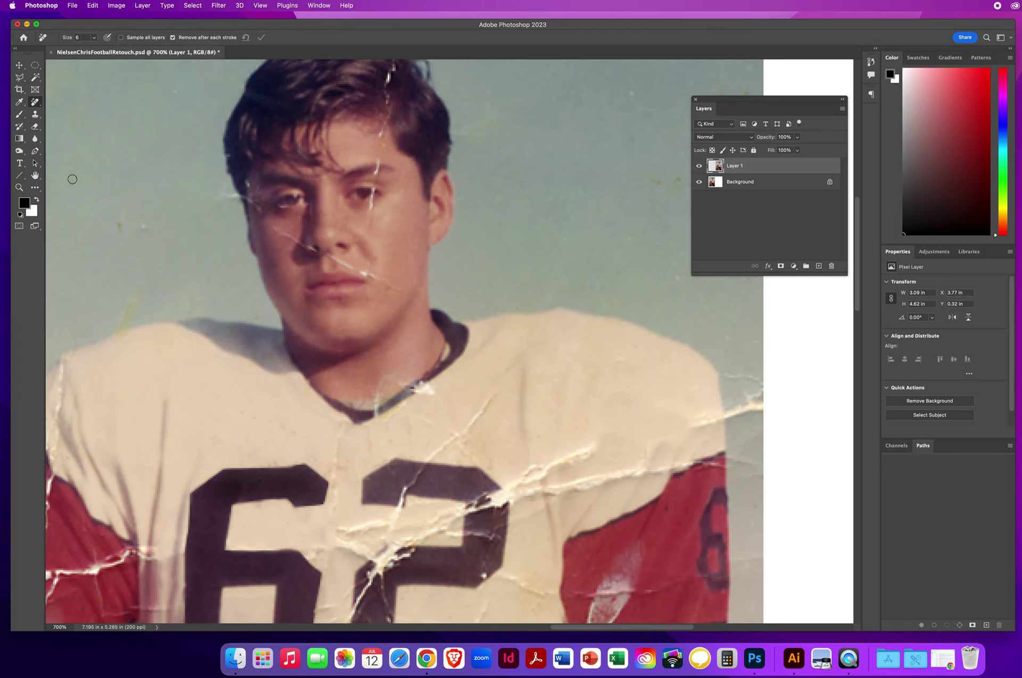
Step: Clone clean skin and brow detail over the vertical crack through the right-hand eye, eyebrow and forehead with a small Clone Stamp brush
click(19, 187)
click(377, 211)
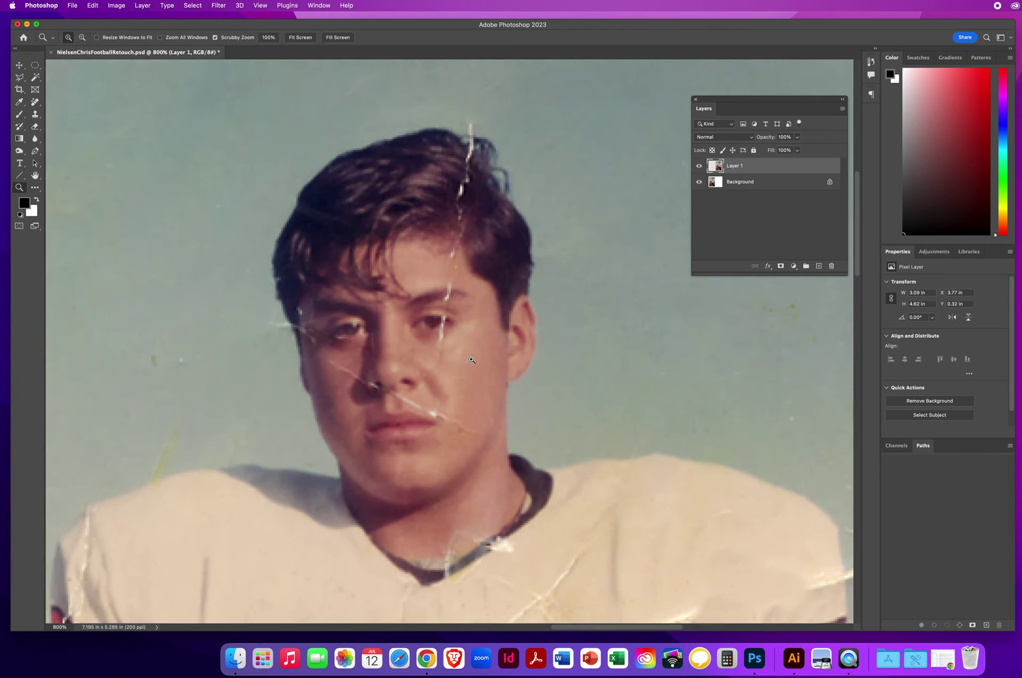
click(463, 355)
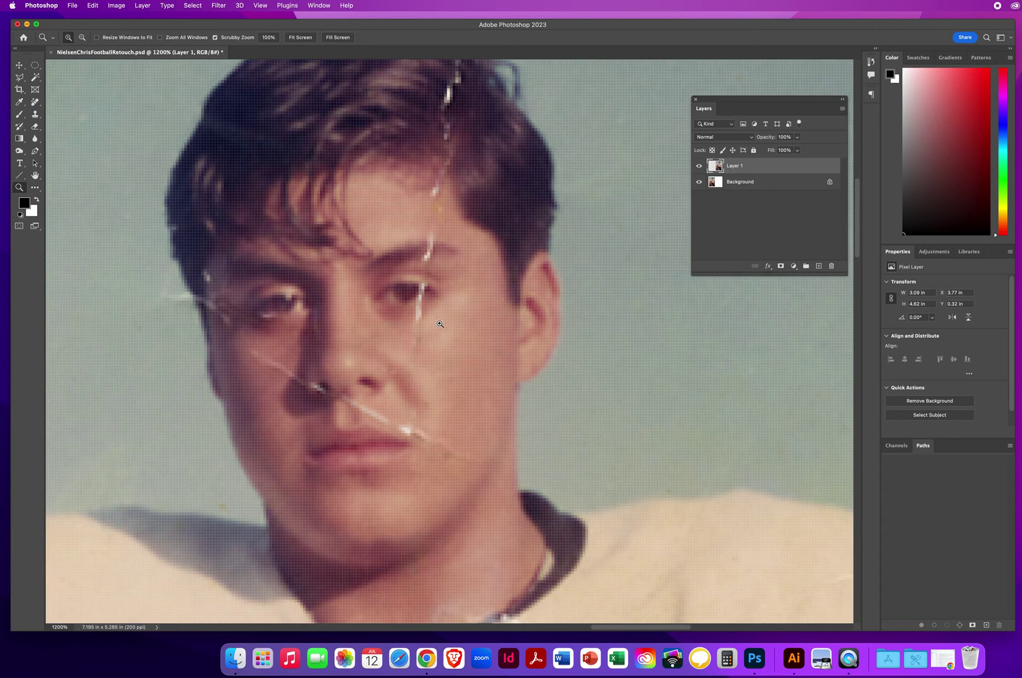
drag(438, 319, 420, 328)
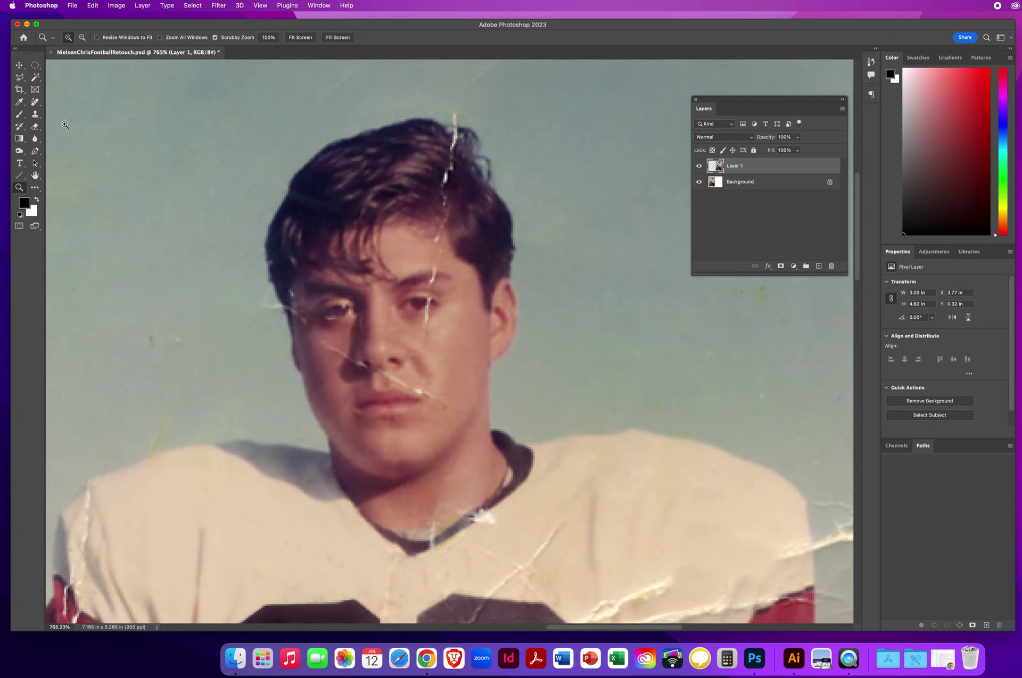
key(s)
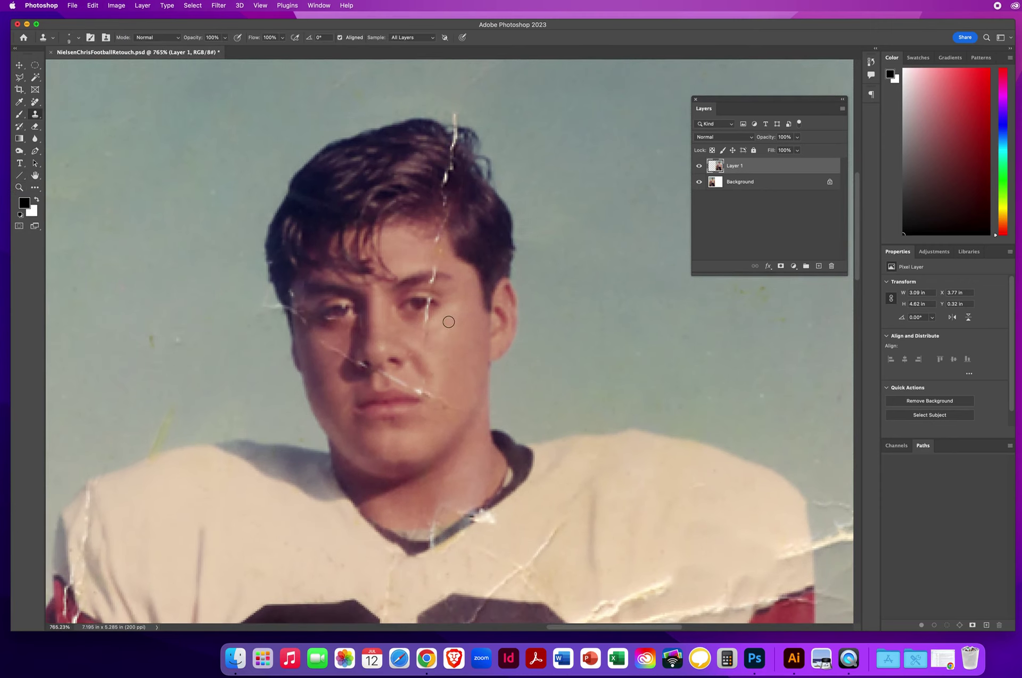
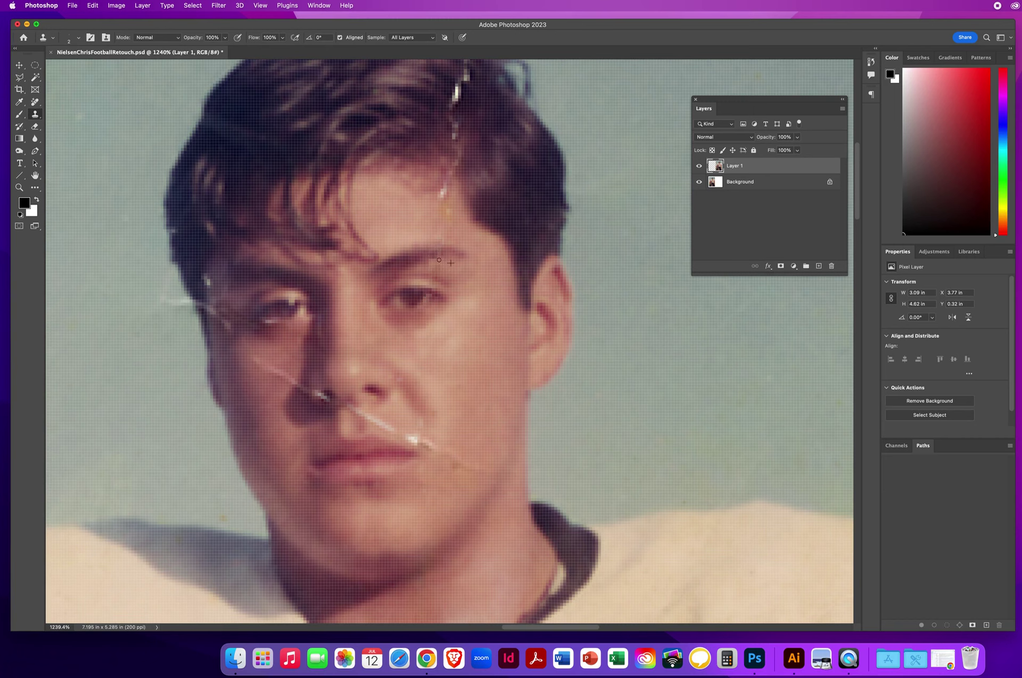
mouse_move(453, 247)
mouse_down()
mouse_move(442, 190)
mouse_move(456, 173)
mouse_move(456, 135)
mouse_up()
drag(491, 138, 422, 333)
Step: Clone dark hair and clean sky over the white crack running through the hair to above the head
click(18, 188)
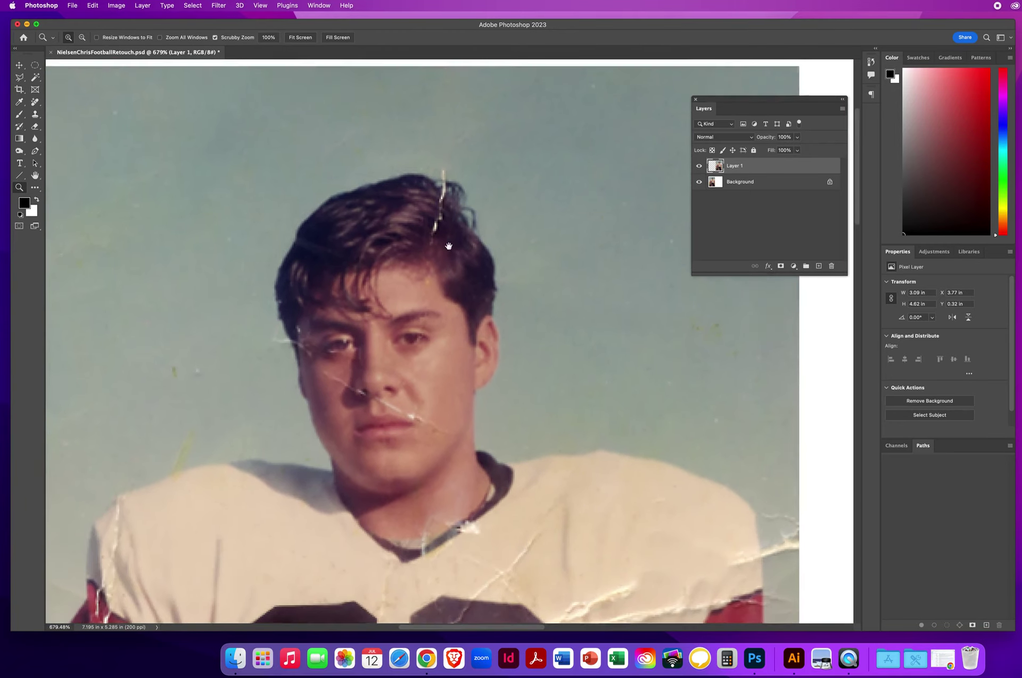
click(35, 114)
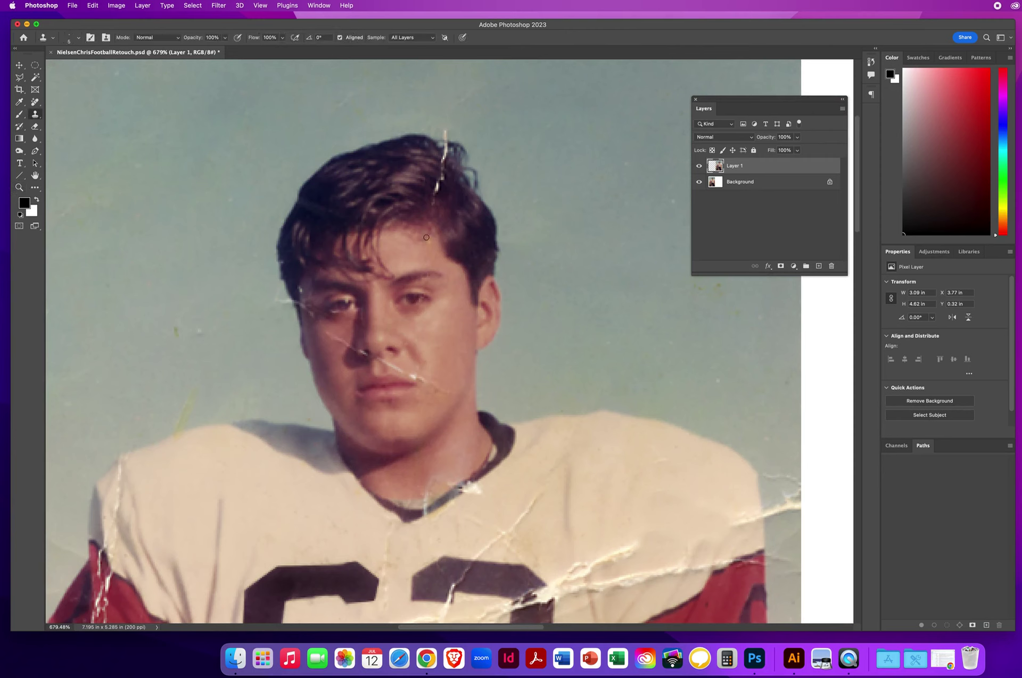
alt+click(442, 210)
click(435, 203)
click(435, 186)
click(440, 171)
click(444, 155)
click(445, 134)
Step: Repair the diagonal crack across the cheek, upper lip and nose with the Clone Stamp and the Remove Tool
alt+click(439, 377)
drag(429, 372, 412, 374)
drag(399, 370, 390, 364)
alt+click(330, 345)
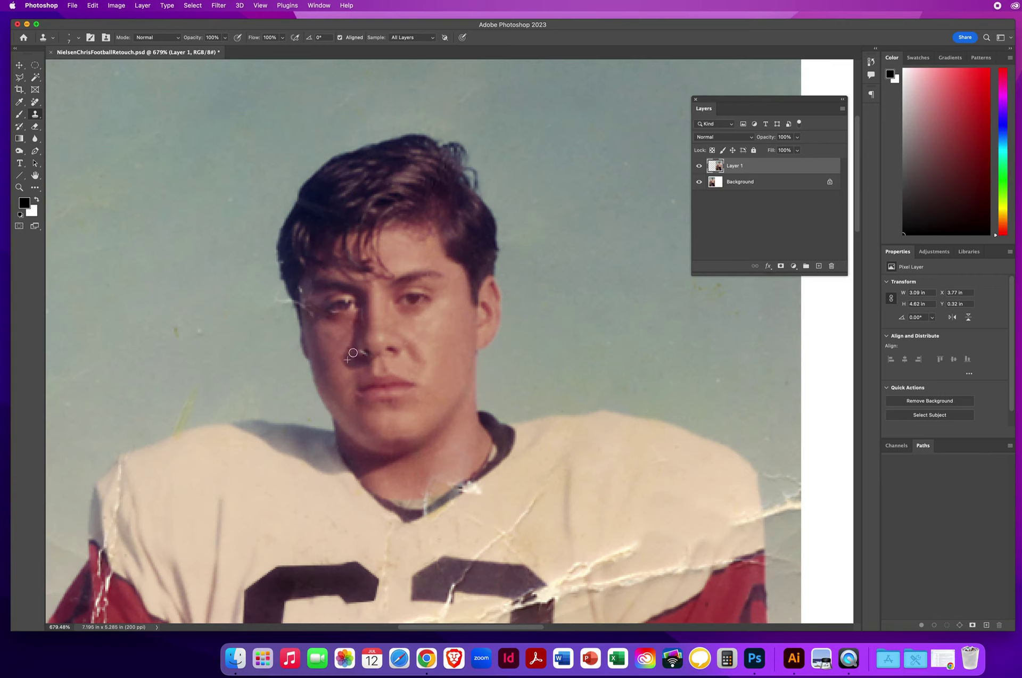
click(35, 102)
click(52, 109)
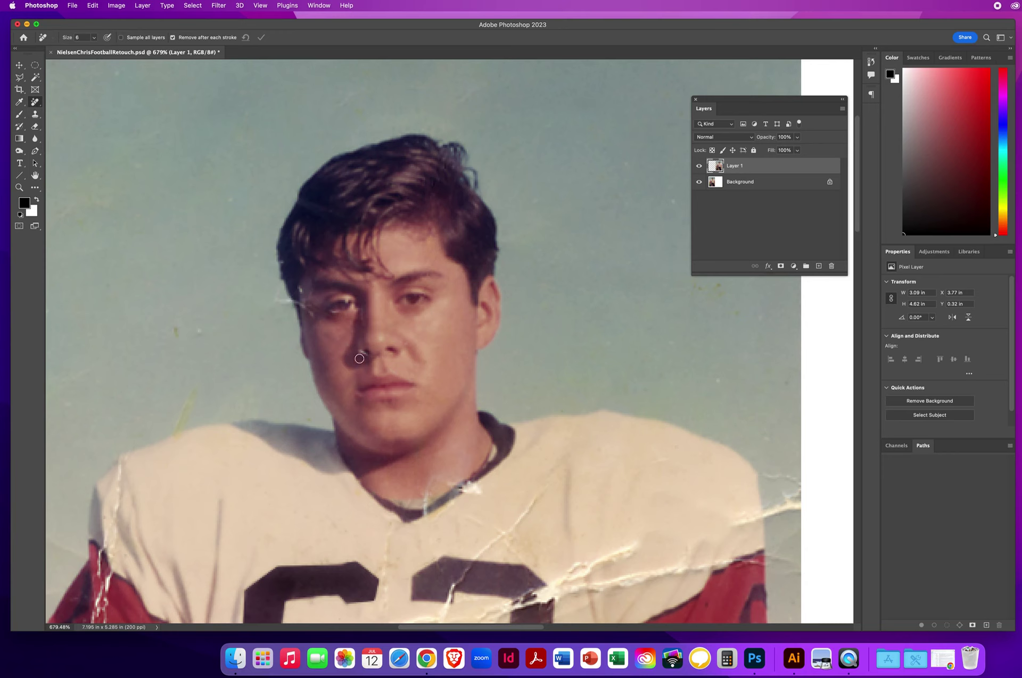
drag(353, 353, 365, 354)
Step: Darken the shadows around the nostrils with the Burn tool at 11% exposure using a small brush
click(32, 154)
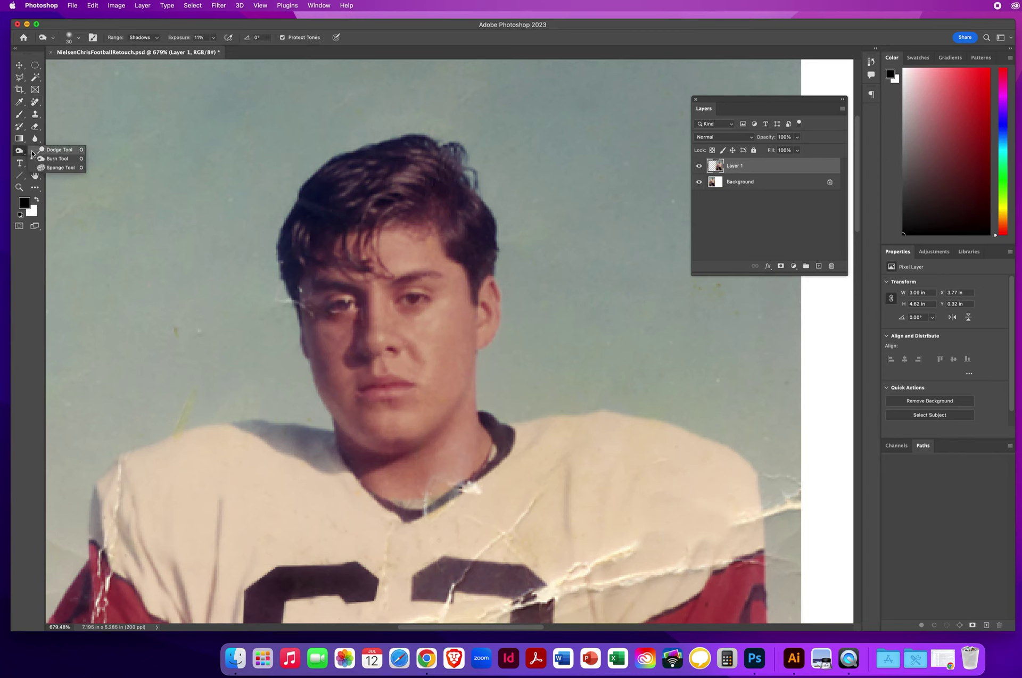
click(56, 149)
mouse_move(405, 353)
mouse_down()
mouse_move(384, 341)
mouse_move(362, 350)
mouse_up()
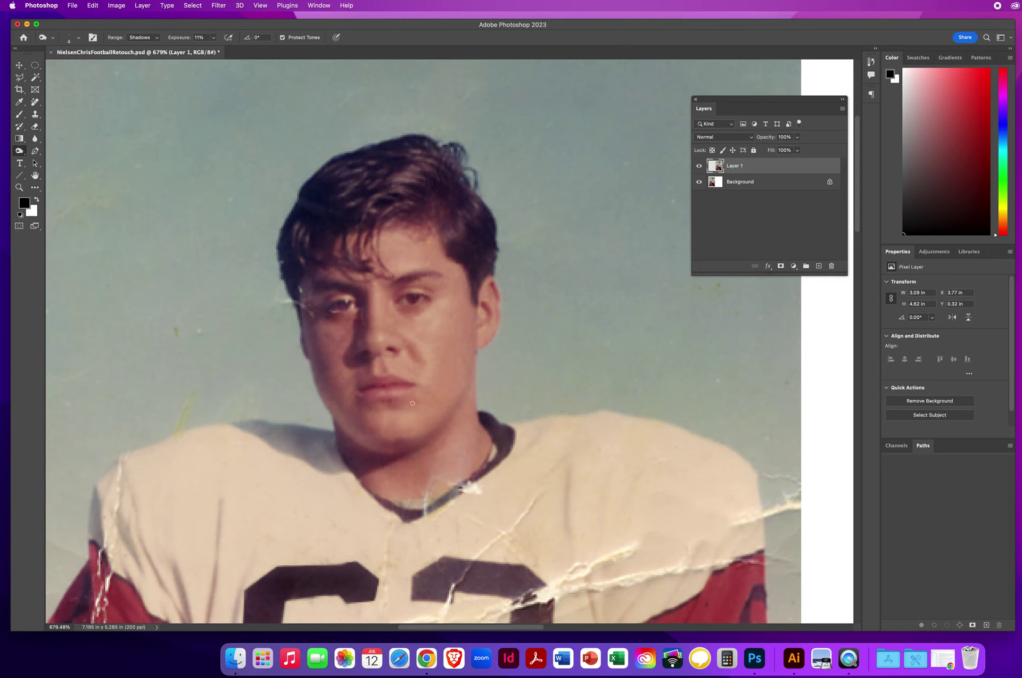
Step: Patch the horizontal crack and the yellow stain below the jersey's 62 with clean fabric using the Patch Tool
click(35, 114)
drag(317, 429, 364, 237)
scroll(364, 237, down, 10)
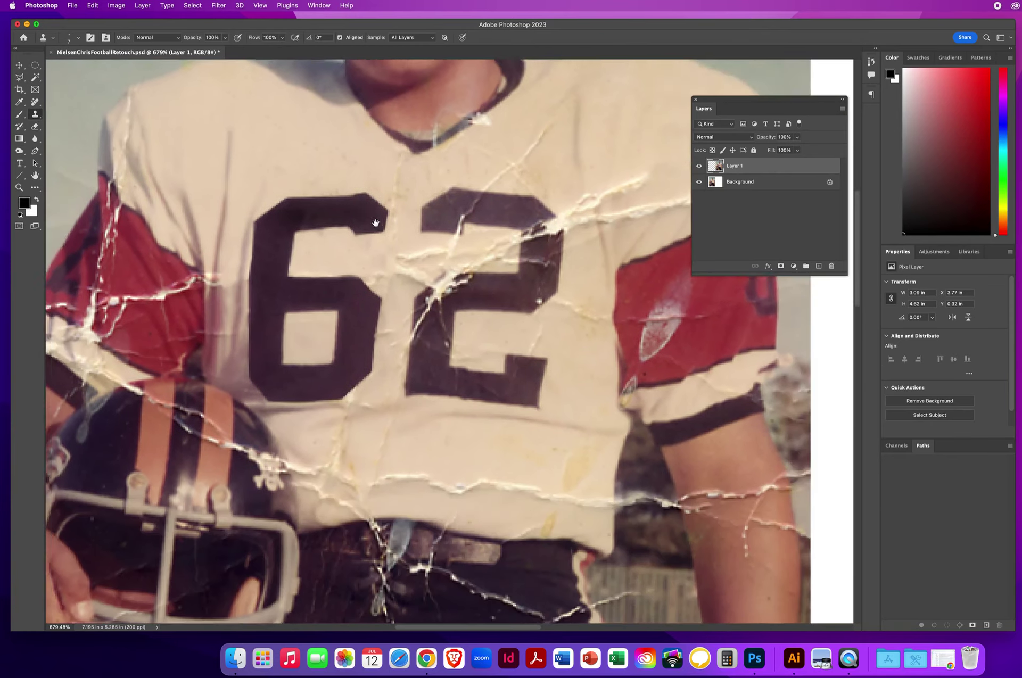
scroll(383, 367, down, 2)
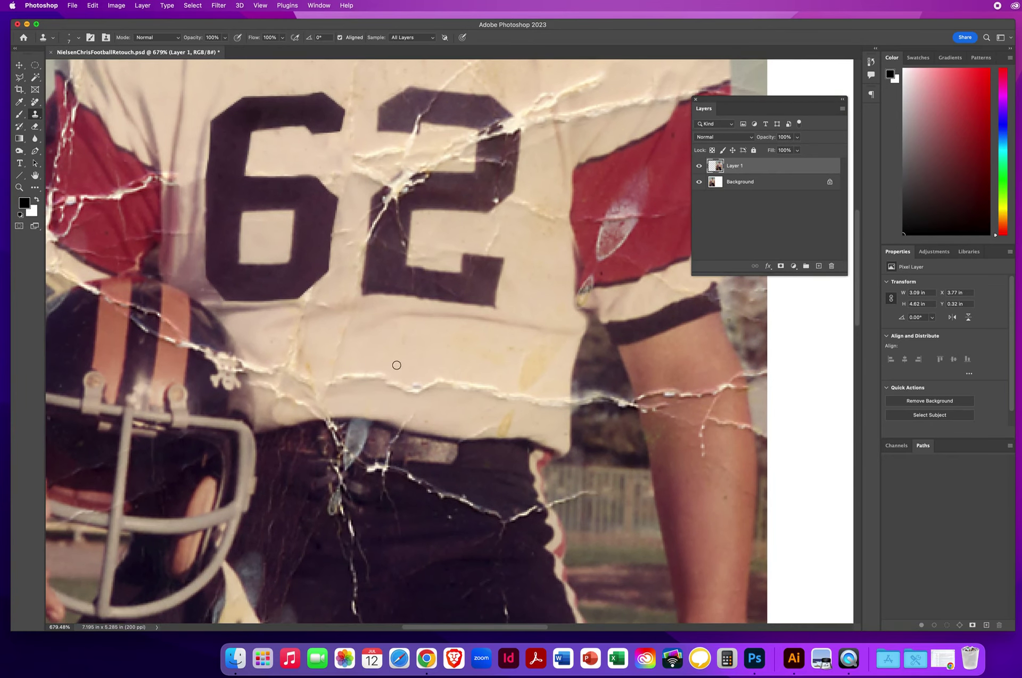
click(33, 103)
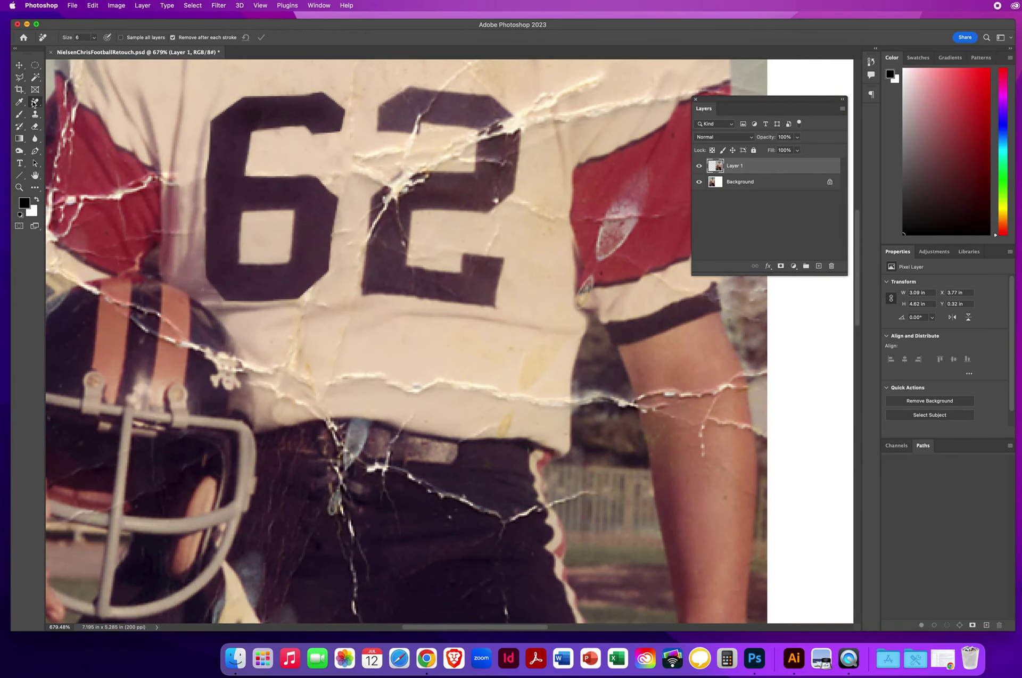
mouse_move(33, 103)
mouse_down()
mouse_move(63, 99)
mouse_move(69, 128)
mouse_up()
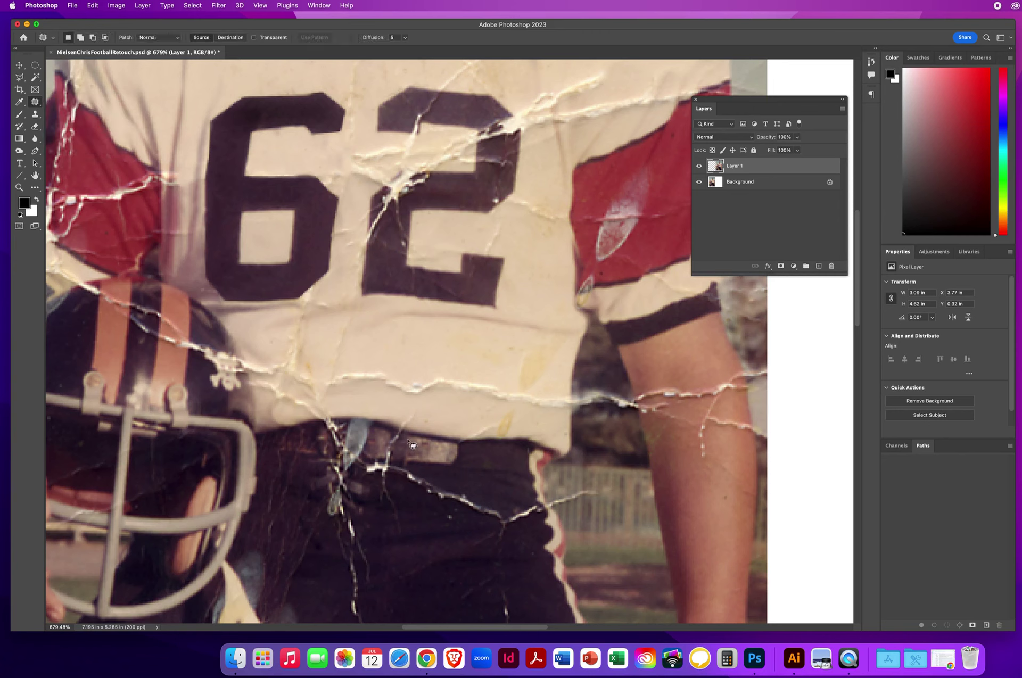
mouse_move(358, 365)
mouse_down()
mouse_move(333, 377)
mouse_move(377, 396)
mouse_move(453, 399)
mouse_move(438, 373)
mouse_move(366, 364)
mouse_move(412, 344)
mouse_up()
mouse_move(477, 373)
mouse_down()
mouse_move(446, 384)
mouse_move(473, 405)
mouse_move(536, 407)
mouse_move(518, 388)
mouse_move(408, 358)
mouse_up()
mouse_move(523, 341)
mouse_down()
mouse_move(508, 380)
mouse_move(520, 393)
mouse_move(542, 392)
mouse_move(569, 343)
mouse_move(544, 337)
mouse_move(457, 375)
mouse_move(420, 379)
mouse_move(448, 398)
mouse_up()
mouse_move(537, 407)
mouse_down()
mouse_move(561, 416)
mouse_move(564, 405)
mouse_move(558, 393)
mouse_move(524, 394)
mouse_up()
drag(462, 380, 461, 376)
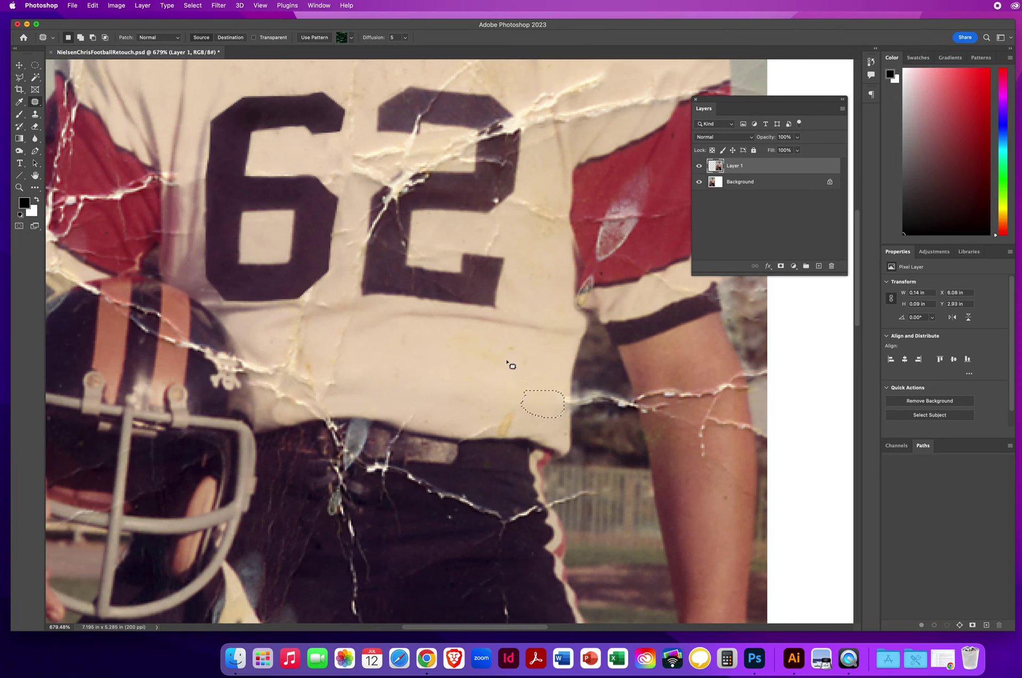
mouse_move(519, 338)
mouse_down()
mouse_move(481, 343)
mouse_move(473, 373)
mouse_move(522, 381)
mouse_move(534, 344)
mouse_move(426, 388)
mouse_up()
click(462, 383)
Step: Erase the end of the horizontal crack at the jersey's right-hand edge with the Remove Tool
right_click(35, 101)
click(64, 109)
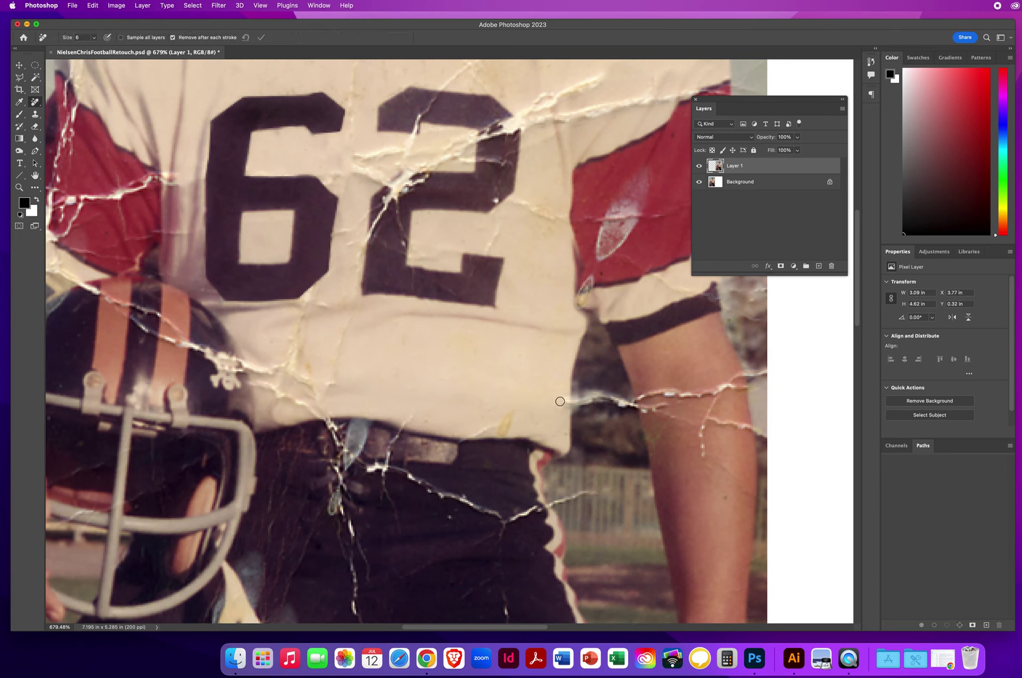
mouse_move(563, 399)
mouse_down()
mouse_move(585, 392)
mouse_move(574, 395)
mouse_move(610, 403)
mouse_up()
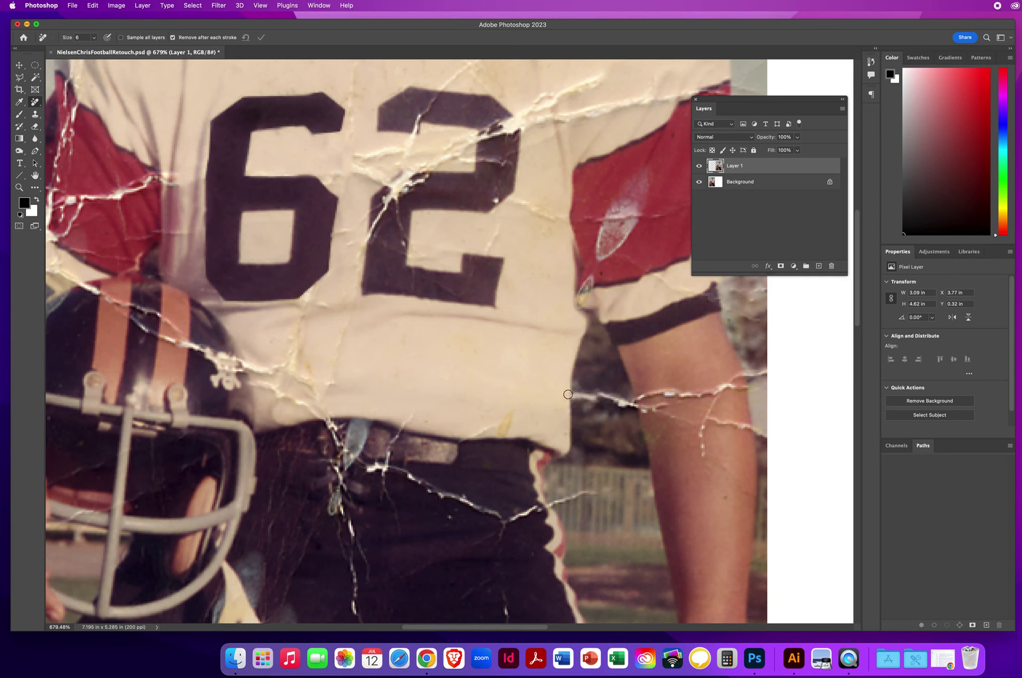
Step: Clone dark background foliage over the crack between the jersey's edge and the right-hand arm with the Clone Stamp
click(34, 114)
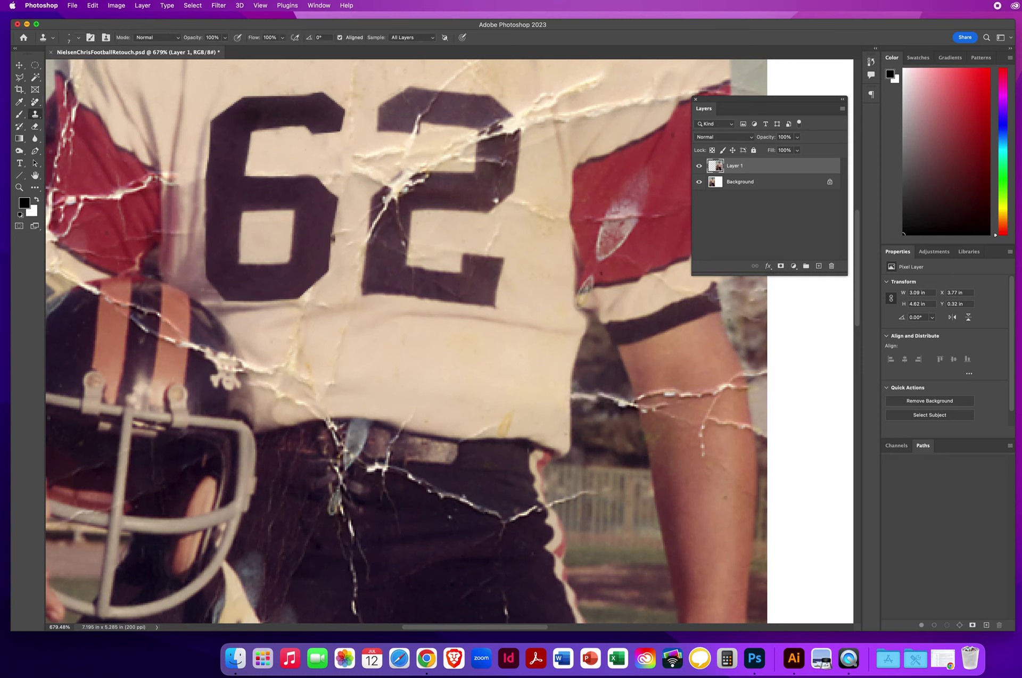
mouse_move(578, 360)
mouse_down()
mouse_move(572, 372)
mouse_move(592, 413)
mouse_move(577, 384)
mouse_move(576, 396)
mouse_move(606, 395)
mouse_move(625, 411)
mouse_move(620, 399)
mouse_move(632, 414)
mouse_up()
alt+click(593, 381)
alt+click(581, 383)
alt+click(596, 392)
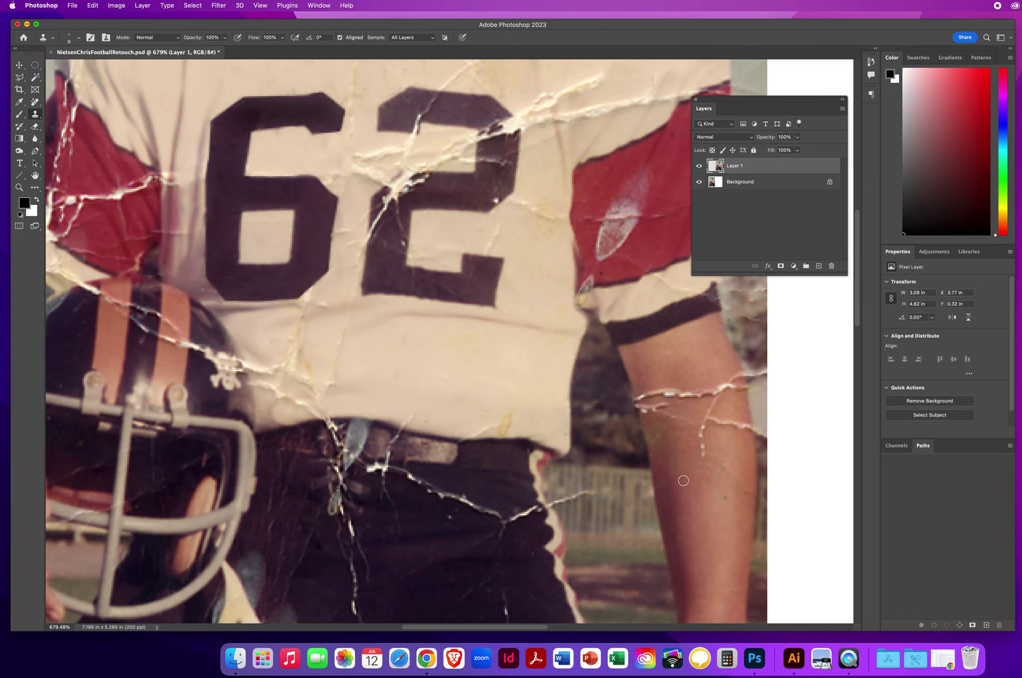
drag(655, 463, 461, 249)
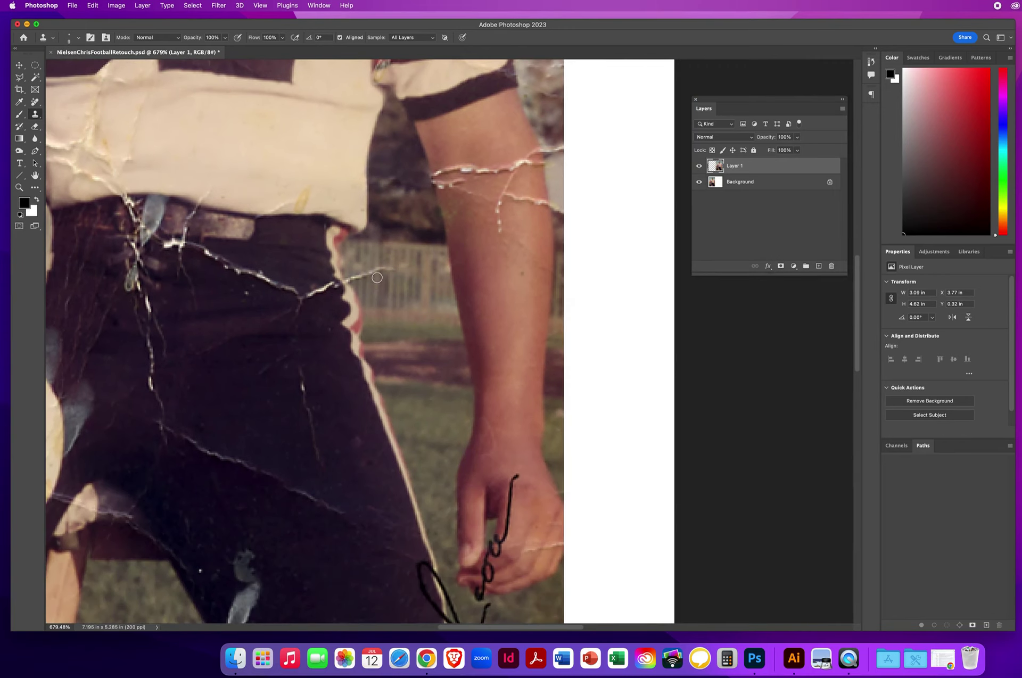
Step: Clone fence background over the crack running past the trousers' striped edge with the Clone Stamp
drag(377, 272, 361, 276)
key(super+z)
drag(349, 278, 371, 272)
drag(500, 275, 424, 341)
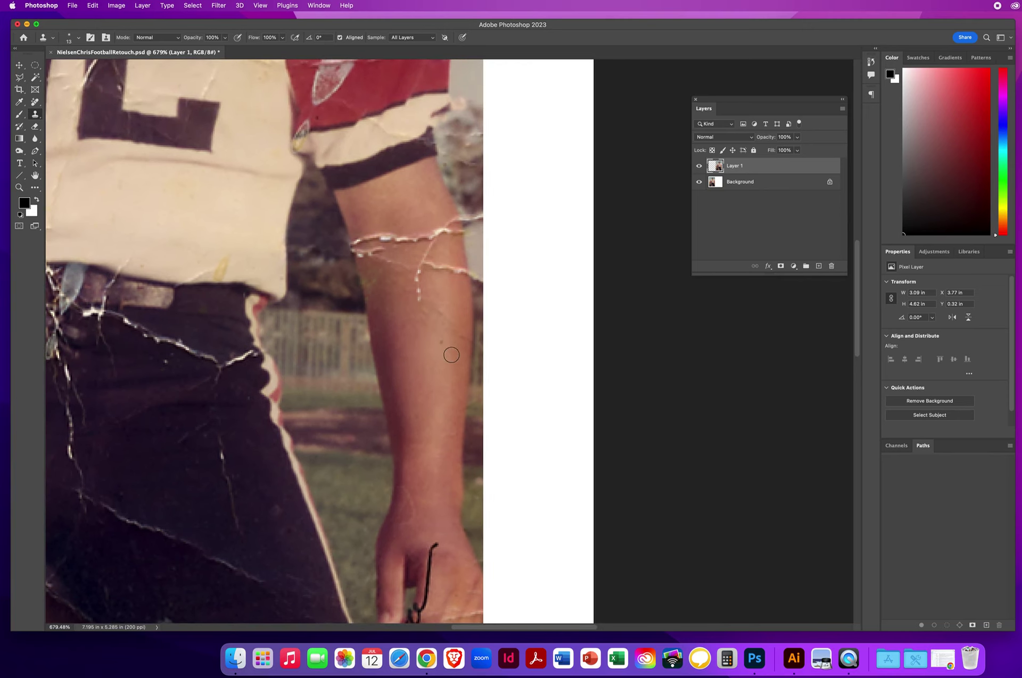
alt+click(387, 315)
drag(419, 298, 421, 289)
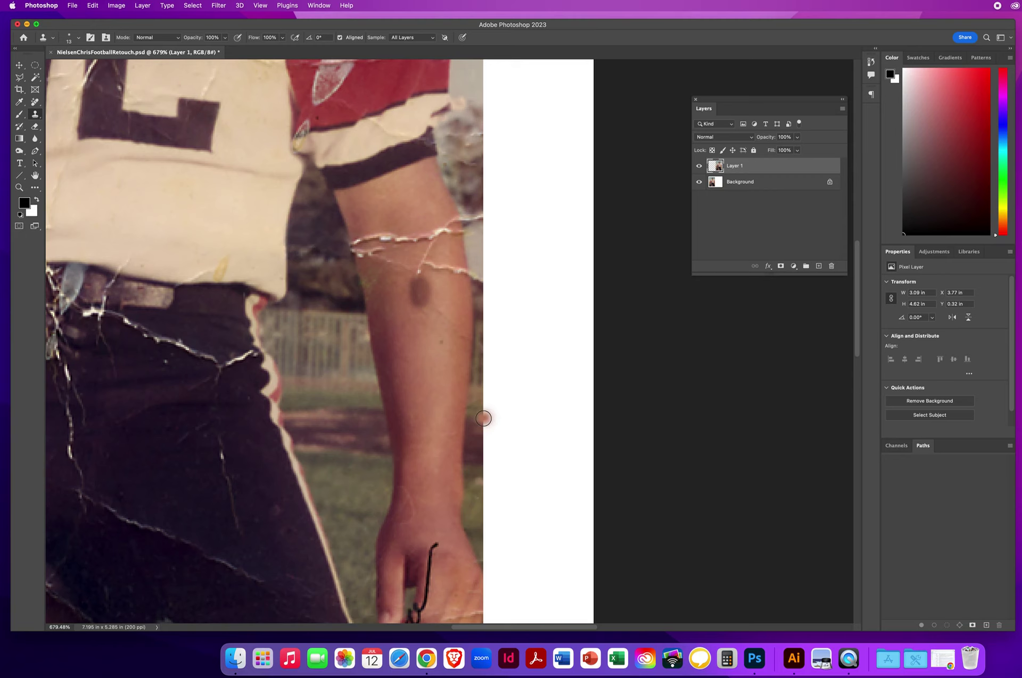
click(93, 5)
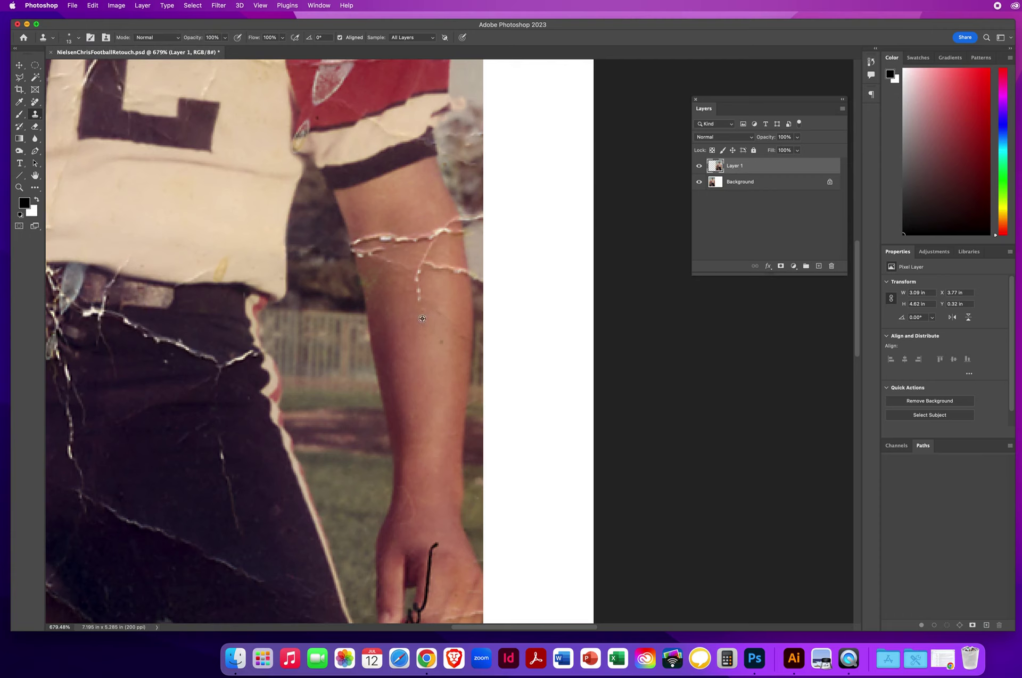
Step: Clone clean skin over the upper crack across the bare arm and the tip of its vertical branch
drag(419, 304, 418, 290)
mouse_move(411, 239)
mouse_down()
mouse_move(436, 231)
mouse_move(392, 237)
mouse_up()
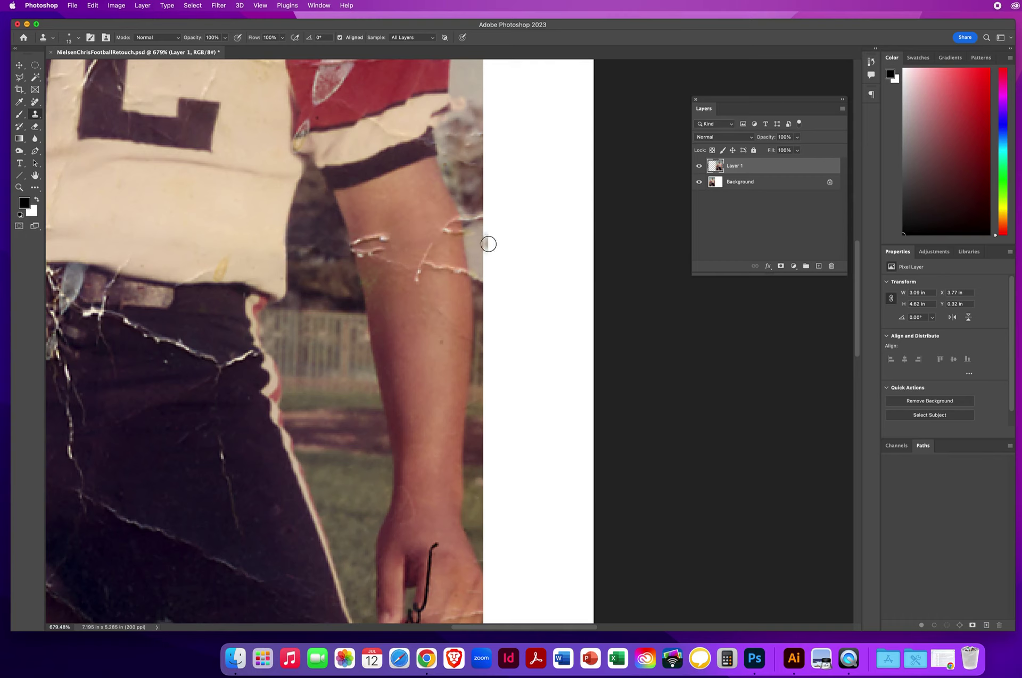
alt+click(382, 222)
drag(386, 235, 391, 238)
alt+click(361, 222)
drag(366, 240, 358, 241)
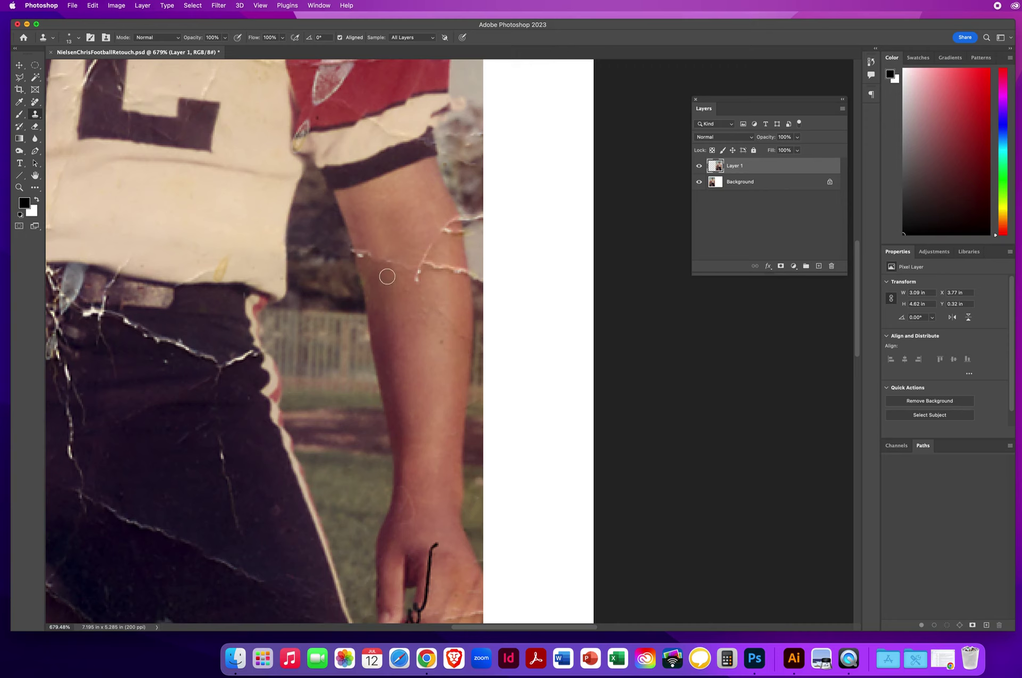
Step: Clone skin over the remaining lower crack and branch on the arm, including its inner edge beside the foliage
drag(387, 277, 363, 251)
mouse_move(410, 270)
mouse_down()
mouse_move(418, 280)
mouse_move(423, 262)
mouse_move(461, 277)
mouse_move(428, 244)
mouse_up()
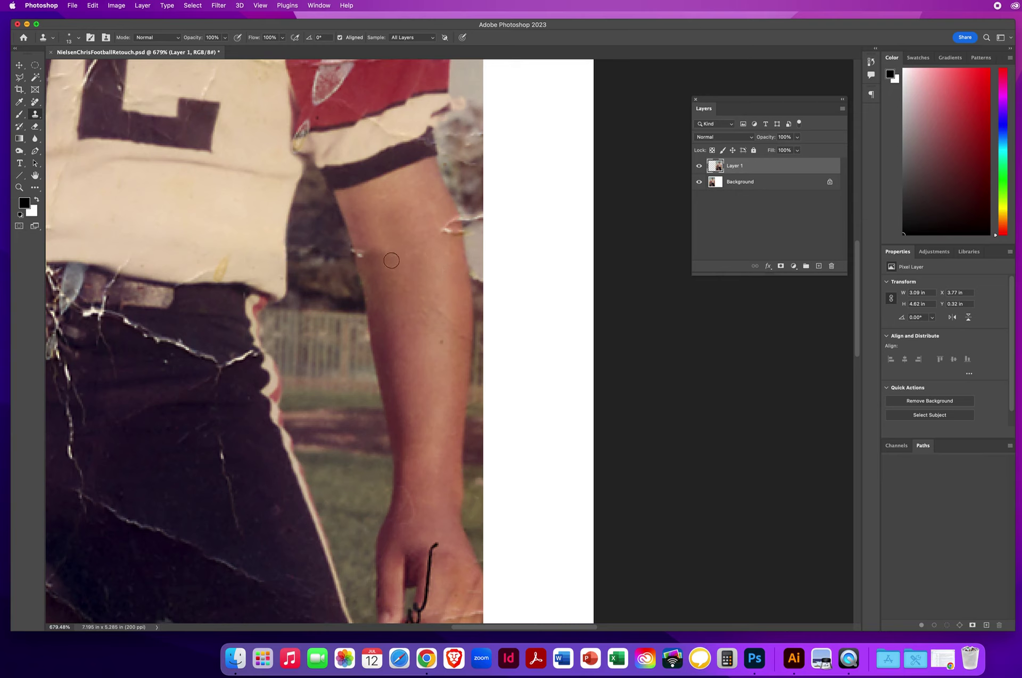
alt+click(367, 278)
Step: Blend the retouched skin below the arm's sleeve using the Clone Stamp at 14% opacity, and restore the opacity to 100%
click(224, 38)
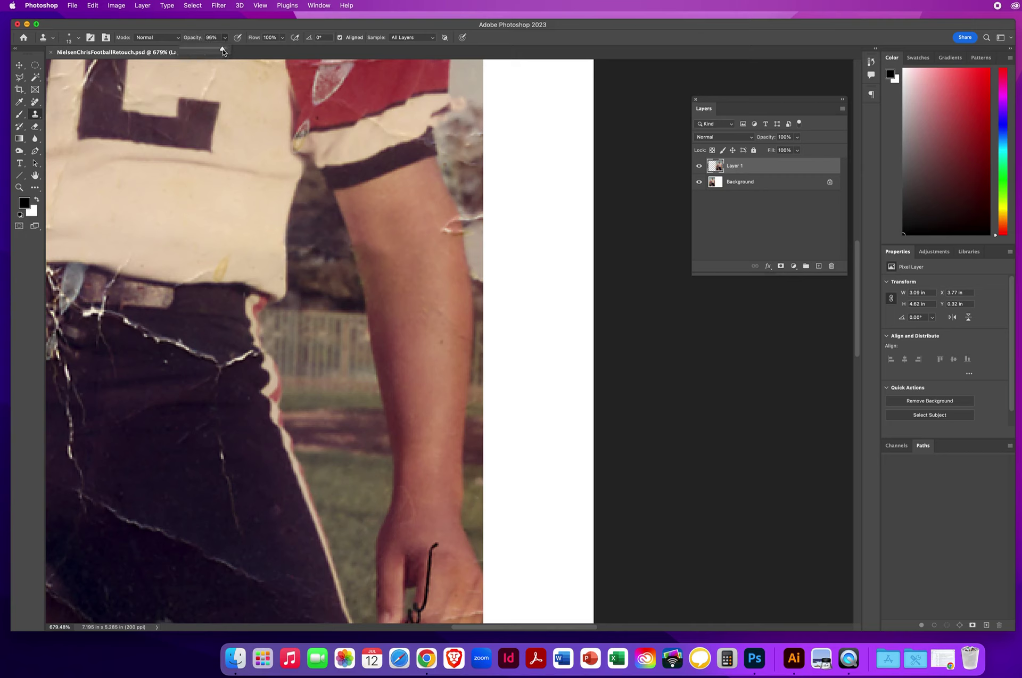
drag(217, 51, 193, 52)
click(371, 28)
mouse_move(368, 215)
mouse_down()
mouse_move(378, 260)
mouse_move(371, 239)
mouse_move(377, 258)
mouse_move(377, 242)
mouse_move(378, 256)
mouse_move(445, 299)
mouse_move(388, 269)
mouse_move(387, 284)
mouse_move(402, 275)
mouse_move(394, 254)
mouse_up()
alt+click(365, 210)
alt+click(375, 210)
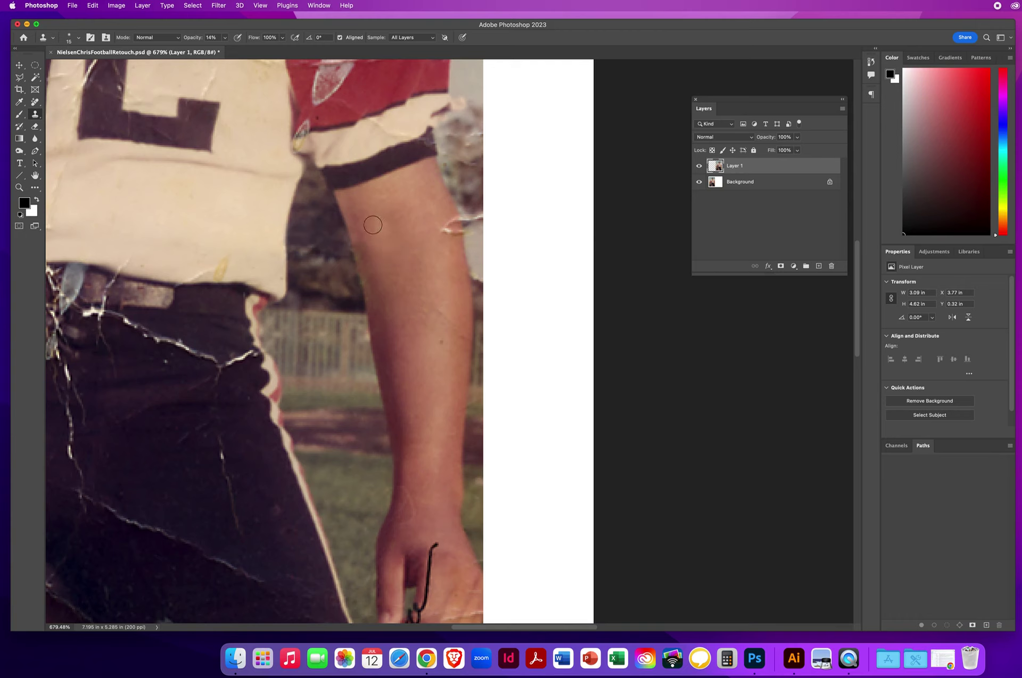
drag(364, 224, 373, 262)
drag(358, 209, 355, 214)
alt+click(378, 203)
click(224, 38)
drag(226, 51, 262, 53)
Step: Examine the whole retouched portrait from the head down to the stool for remaining damage
click(19, 188)
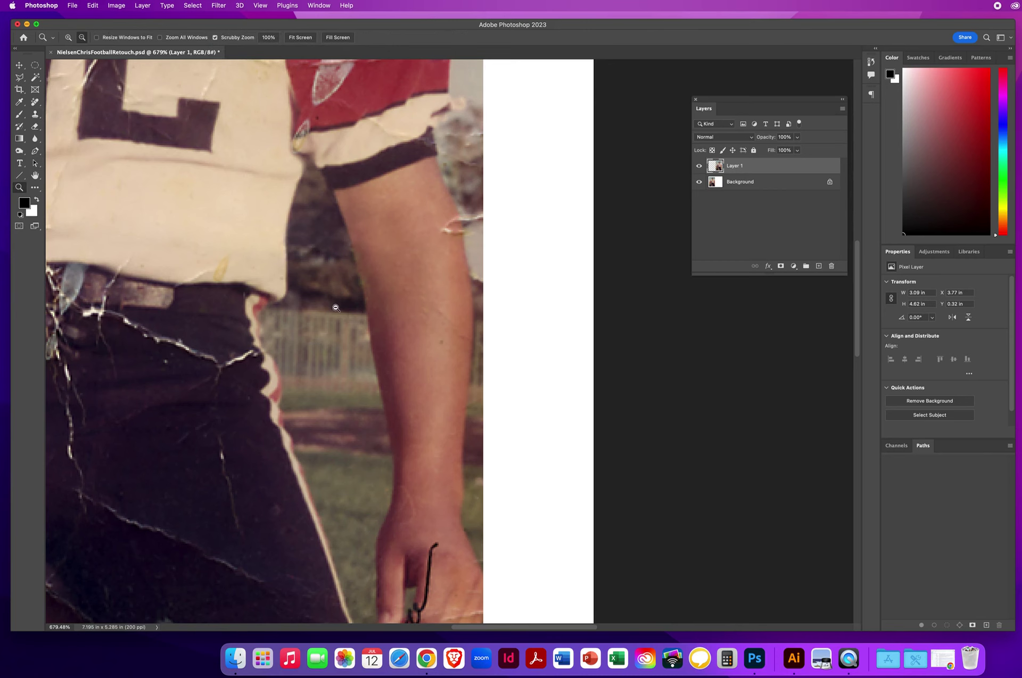
alt+click(335, 307)
alt+click(383, 310)
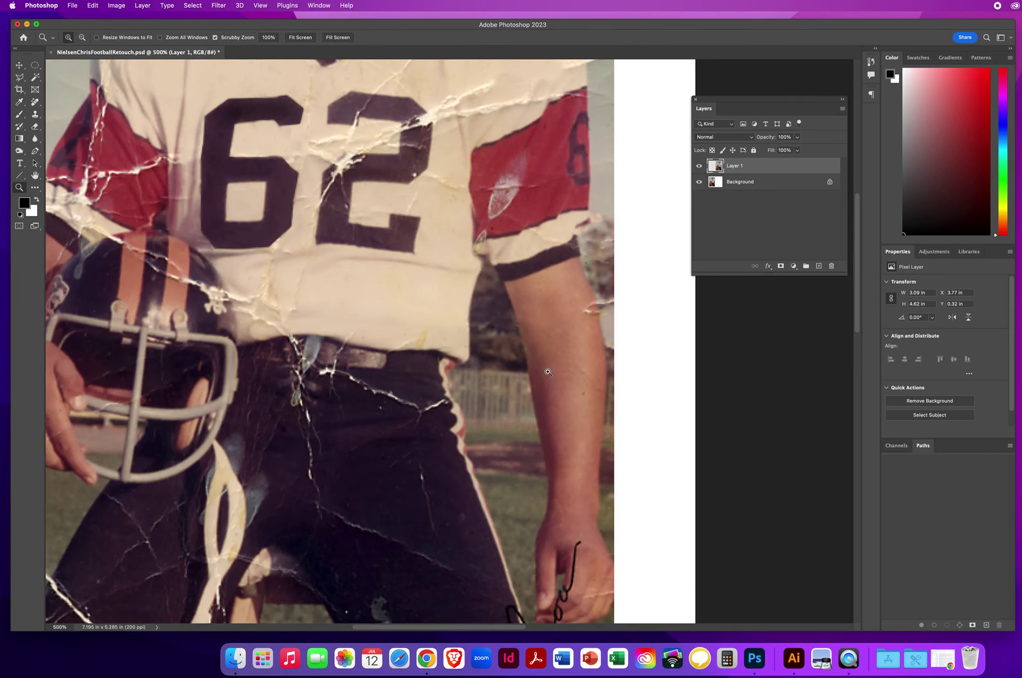
drag(548, 372, 410, 285)
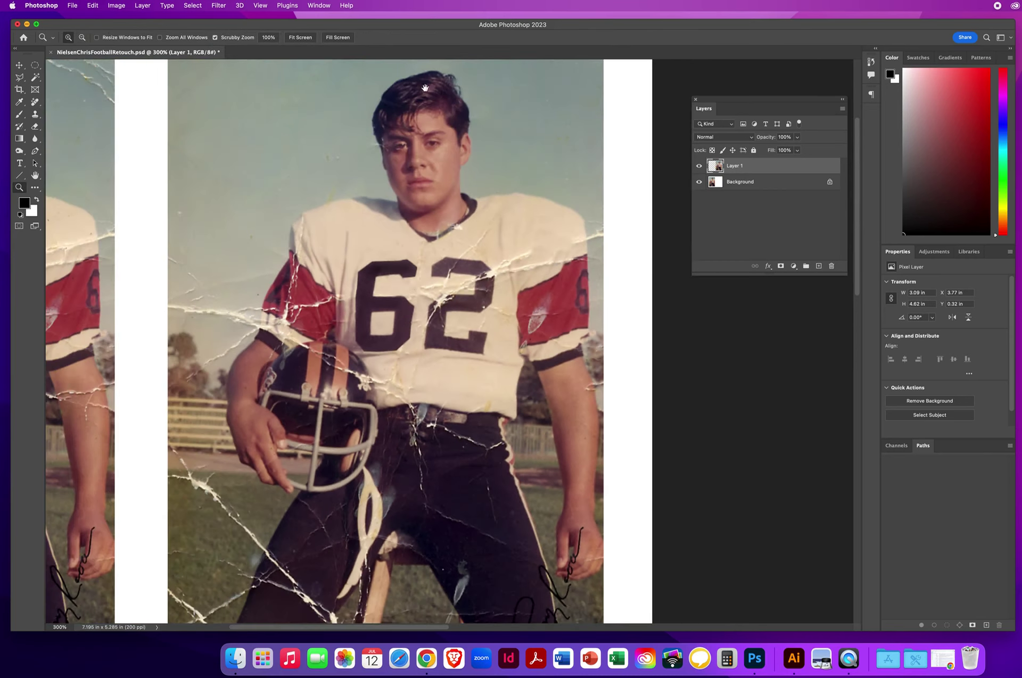
drag(425, 87, 371, 172)
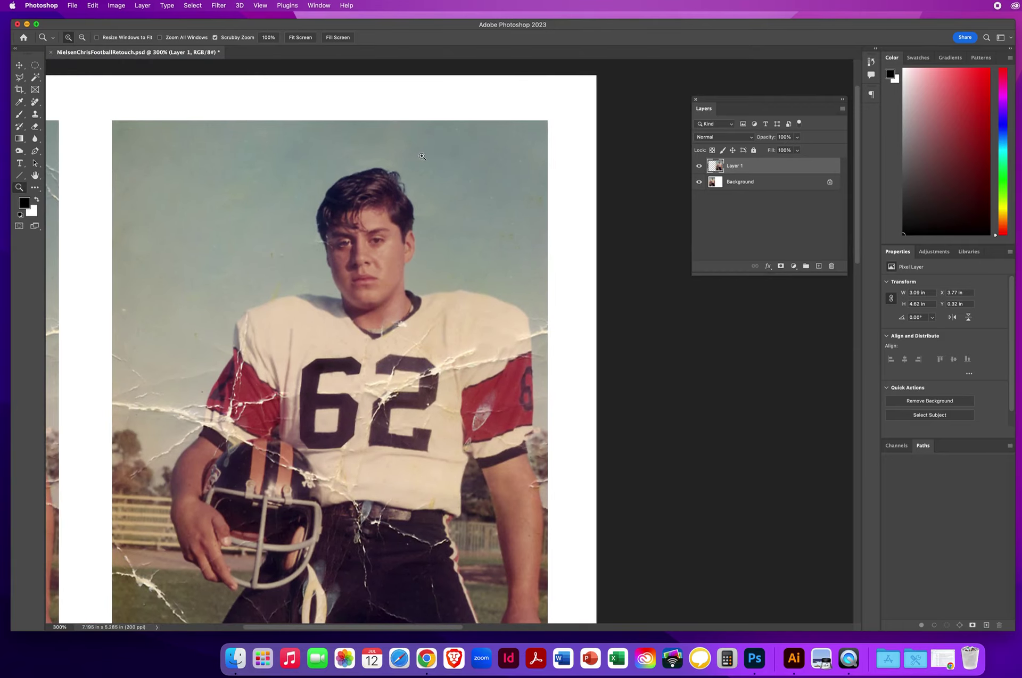
drag(349, 365, 303, 235)
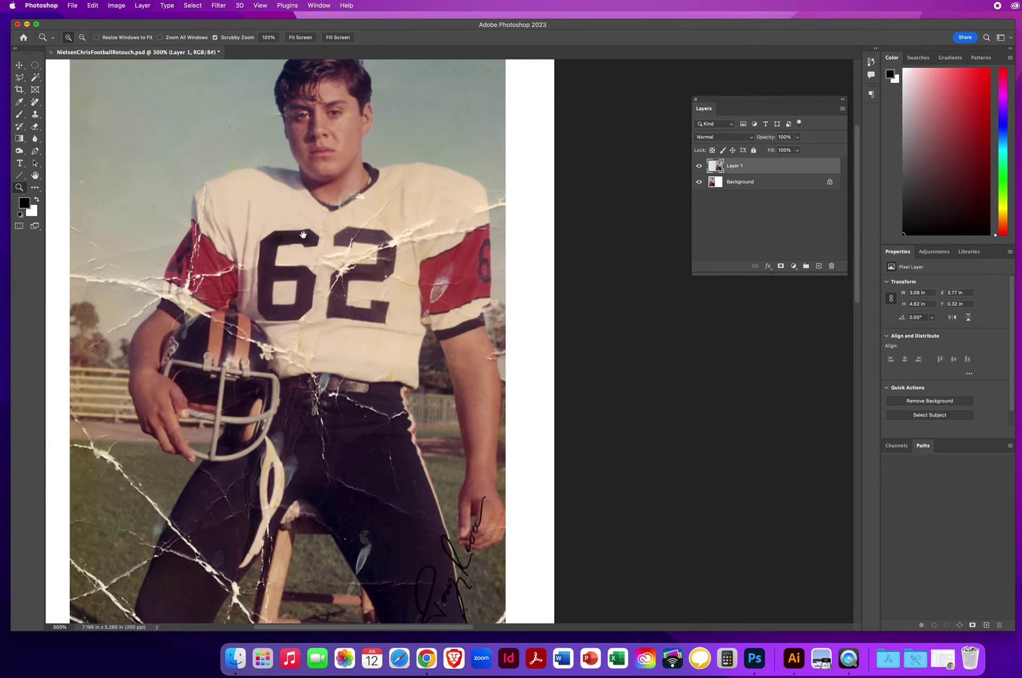
Step: Clone matching orange stripe and black shell areas over the crack crossing the top of the helmet with the Clone Stamp
click(246, 350)
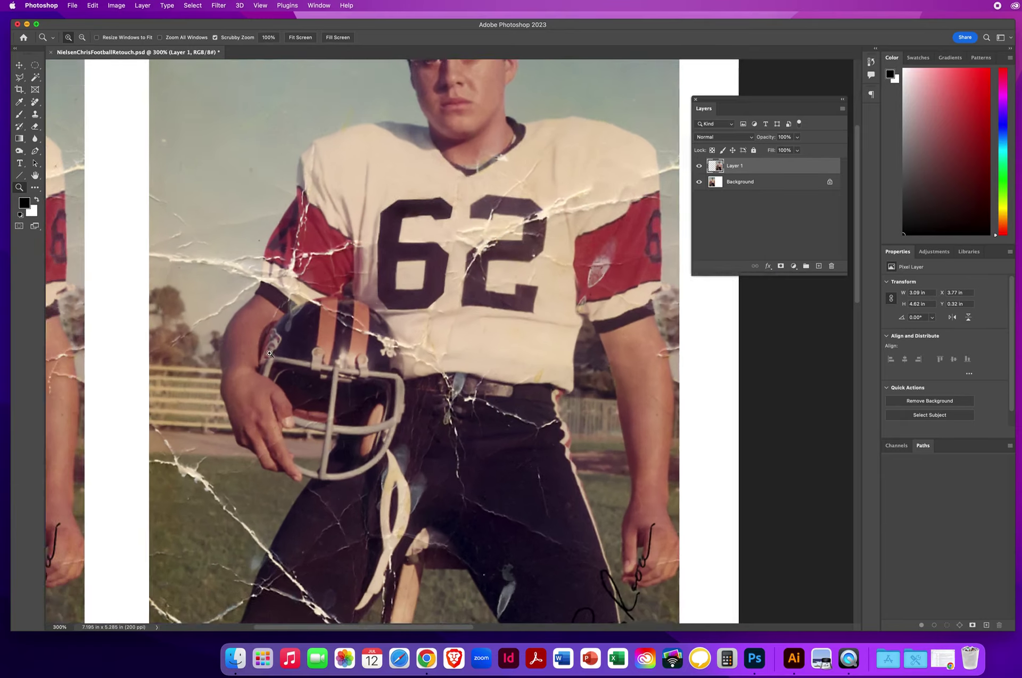
click(467, 324)
click(432, 347)
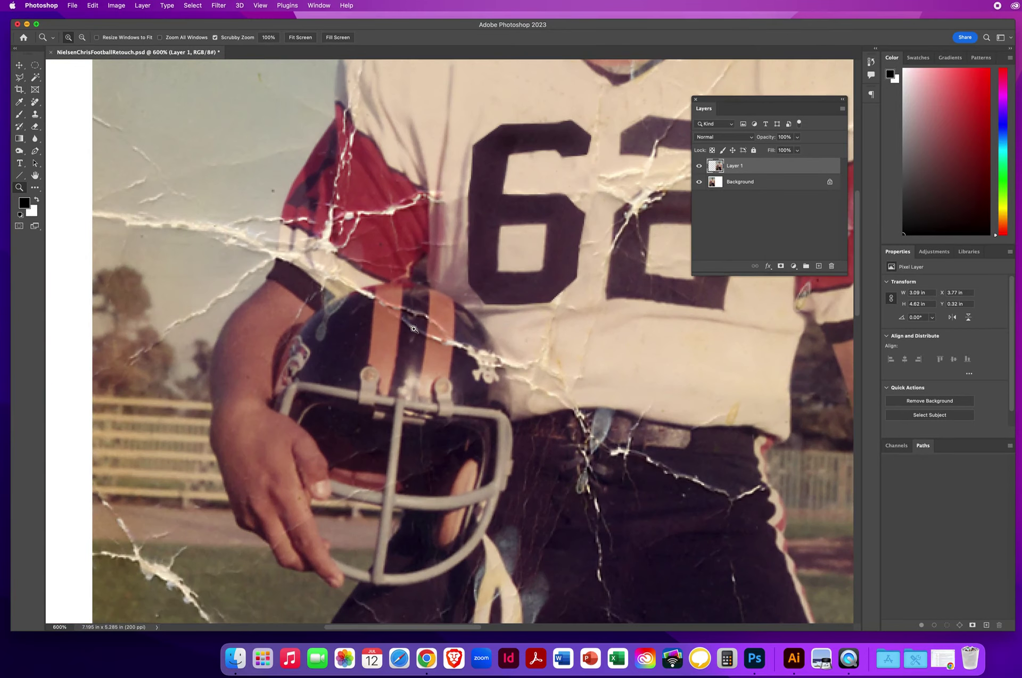
click(34, 114)
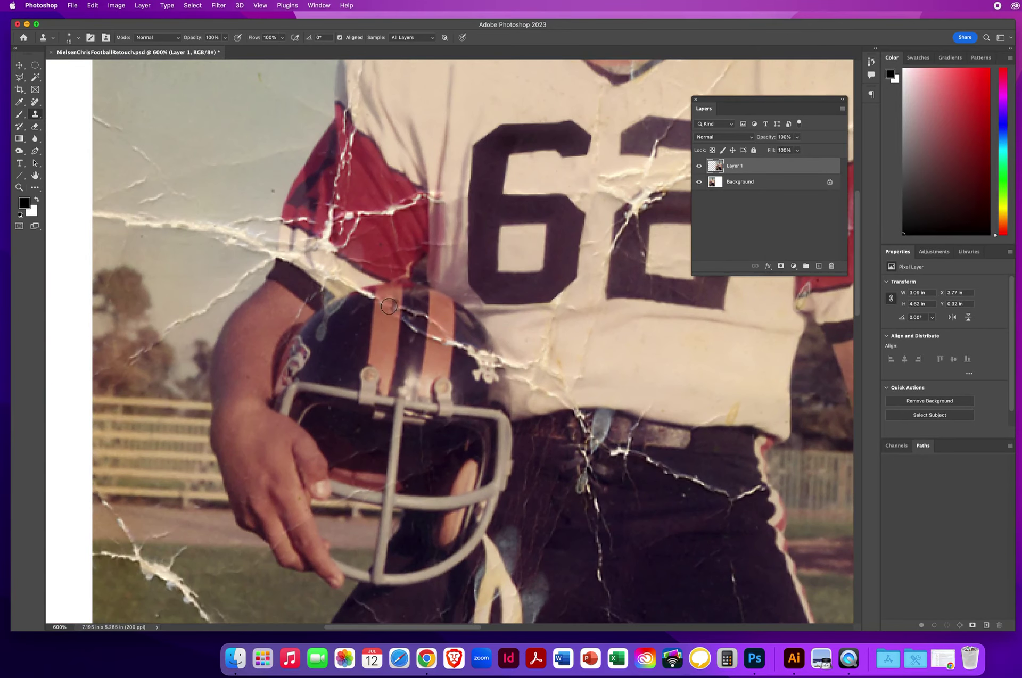
drag(395, 340, 391, 339)
drag(377, 297, 397, 314)
mouse_move(403, 321)
mouse_down()
mouse_move(415, 332)
mouse_move(406, 327)
mouse_move(412, 313)
mouse_move(410, 324)
mouse_up()
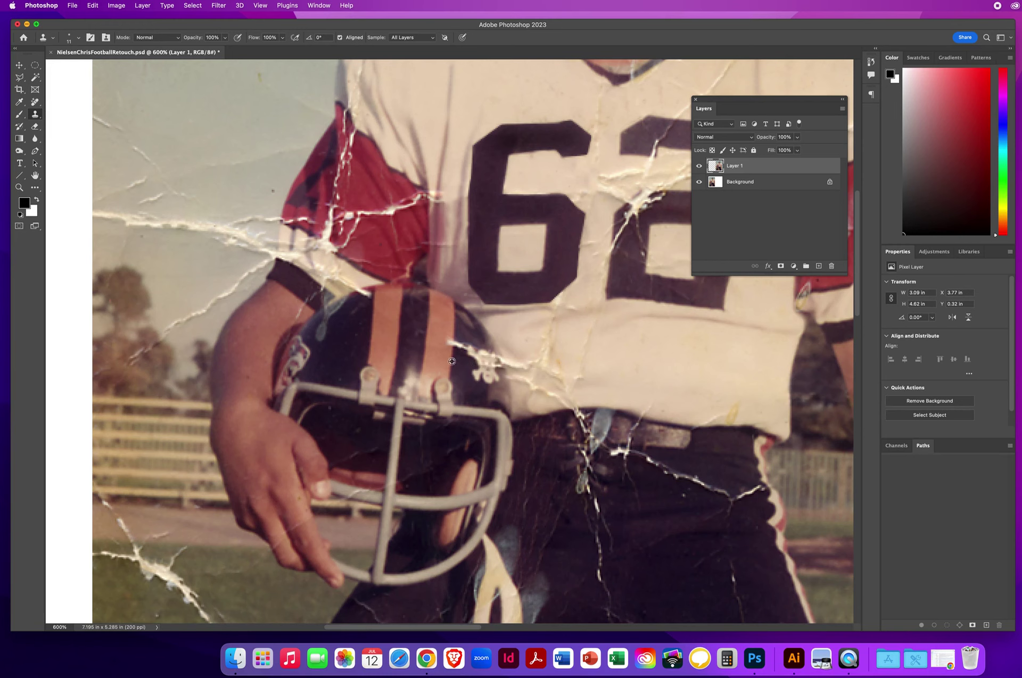
alt+click(452, 356)
click(452, 344)
drag(453, 343, 461, 346)
Step: Clone clean white fabric over the cracks and yellow stain between the helmet and the jersey's waist with a larger brush
key(bracketright)
alt+click(659, 354)
drag(586, 353, 593, 327)
drag(581, 377, 582, 372)
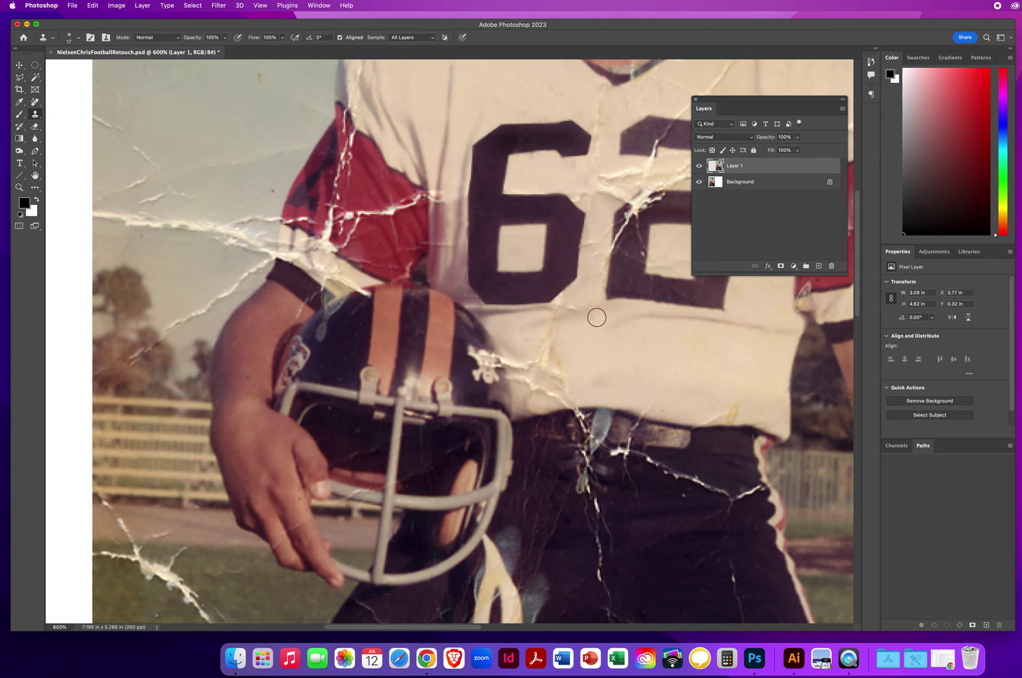
drag(595, 315, 569, 325)
alt+click(640, 367)
mouse_move(566, 382)
mouse_down()
mouse_move(547, 353)
mouse_move(548, 385)
mouse_move(567, 394)
mouse_move(525, 378)
mouse_move(513, 362)
mouse_move(520, 384)
mouse_up()
alt+click(563, 377)
alt+click(572, 357)
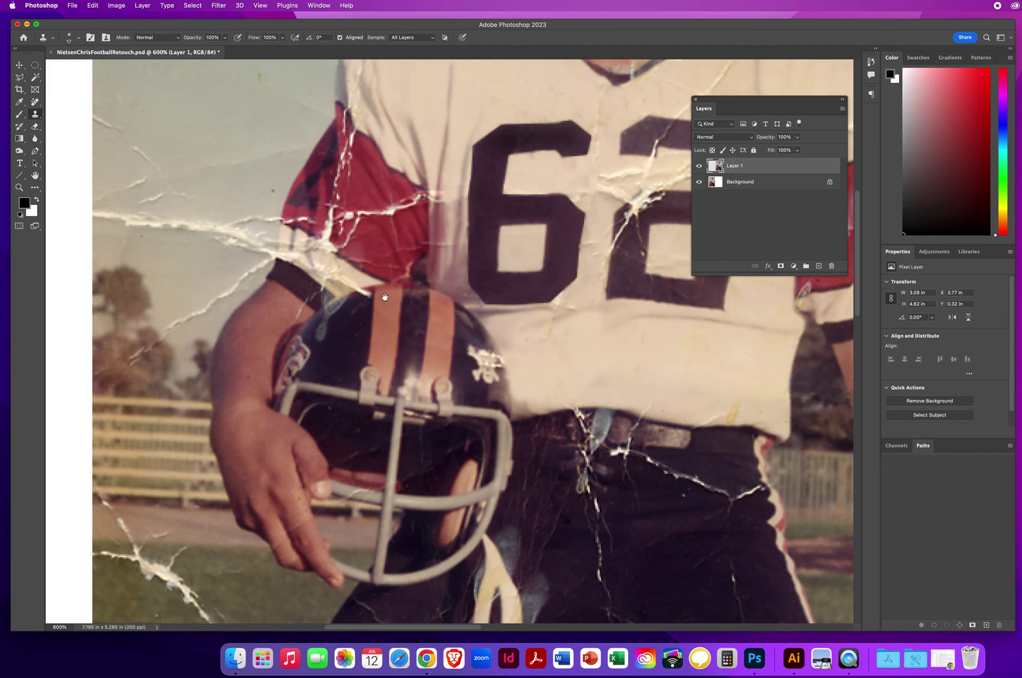
Step: Clone red fabric over the inner end of the horizontal crack on the sleeve above the helmet with a smaller brush
drag(379, 311, 172, 454)
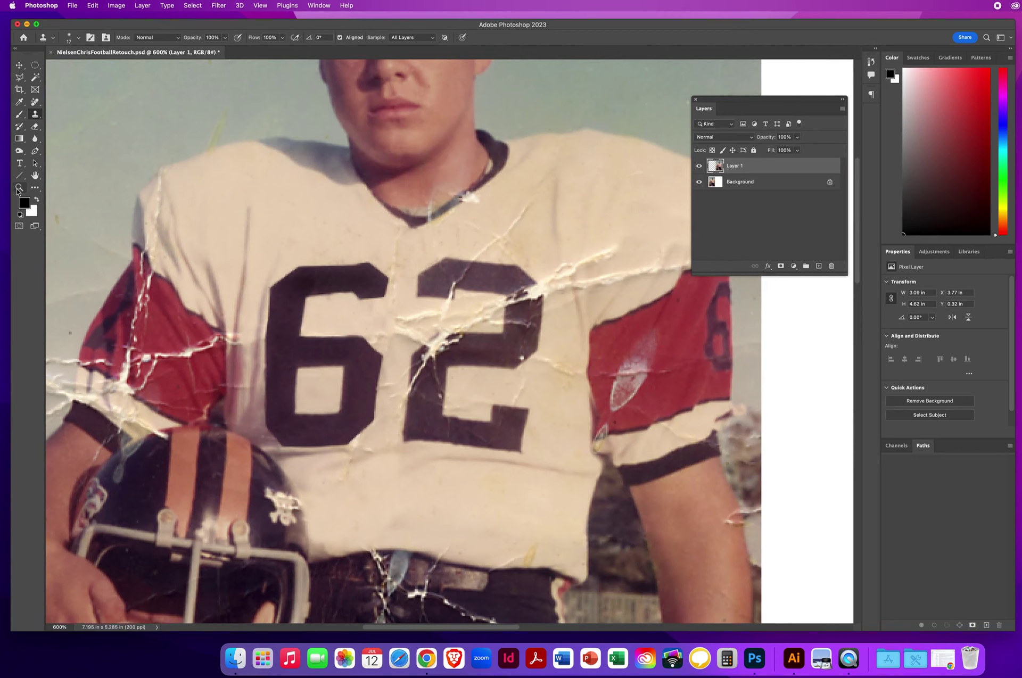
click(19, 188)
click(198, 363)
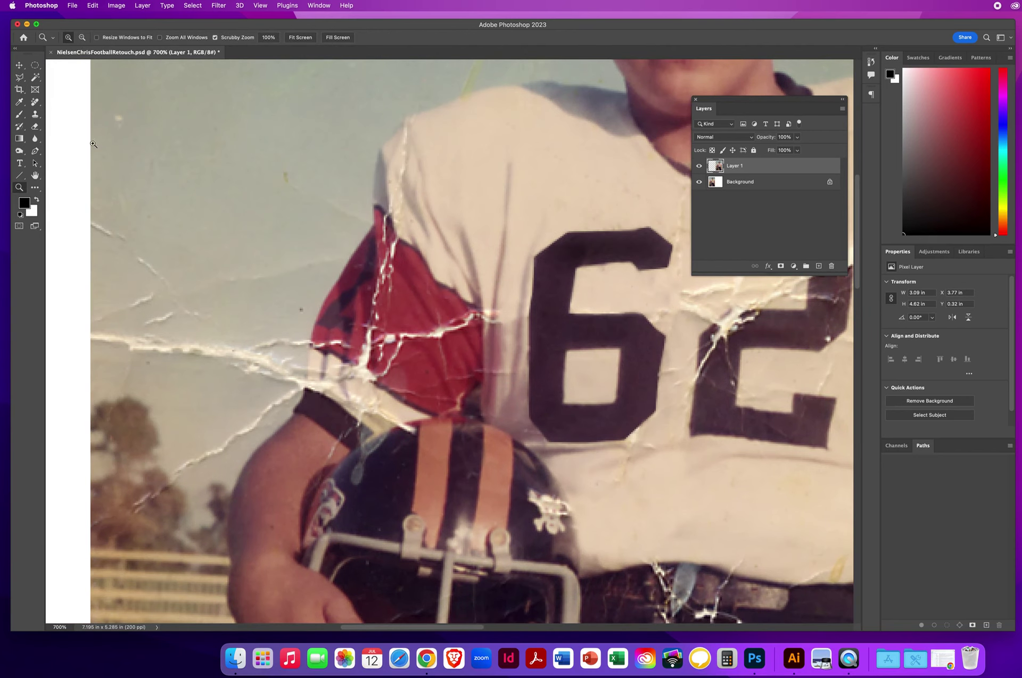
click(35, 114)
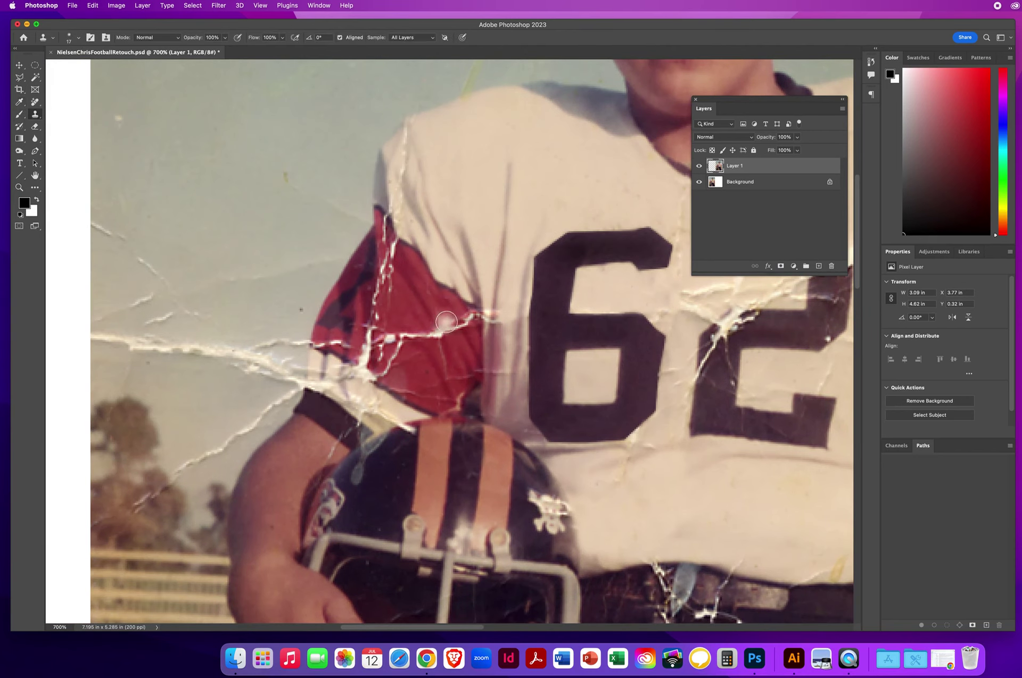
drag(446, 322, 433, 315)
alt+click(470, 341)
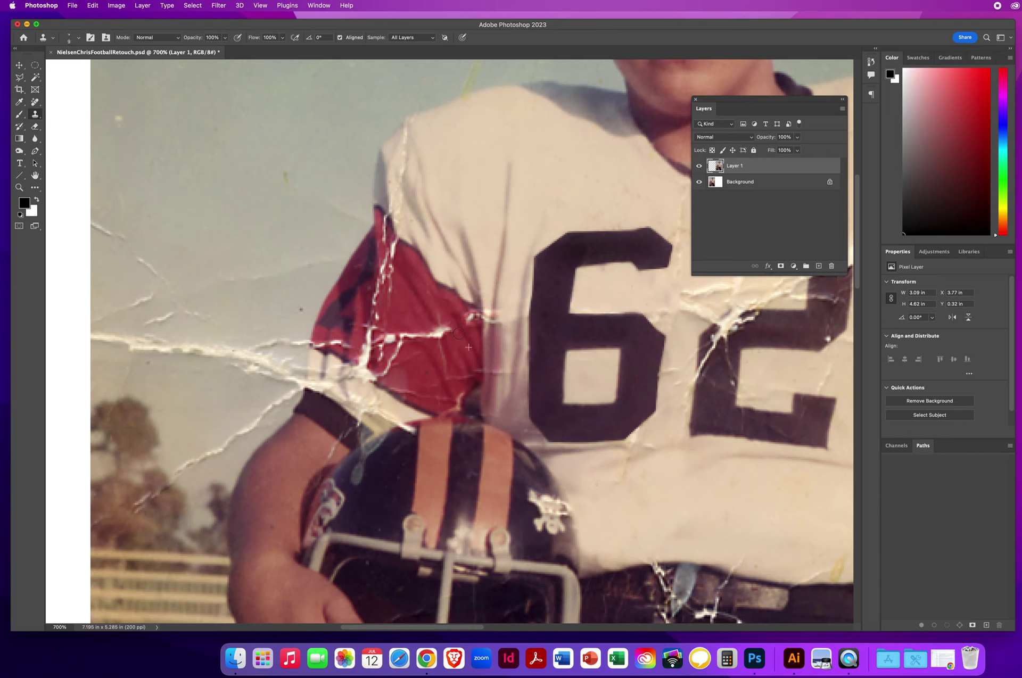
mouse_move(450, 327)
mouse_down()
mouse_move(438, 332)
mouse_move(466, 317)
mouse_up()
alt+click(474, 333)
alt+click(461, 329)
Step: Clone over the crack where the red sleeve meets the white jersey, and shorten the horizontal crack further into the sleeve
drag(476, 316, 476, 320)
key(super+z)
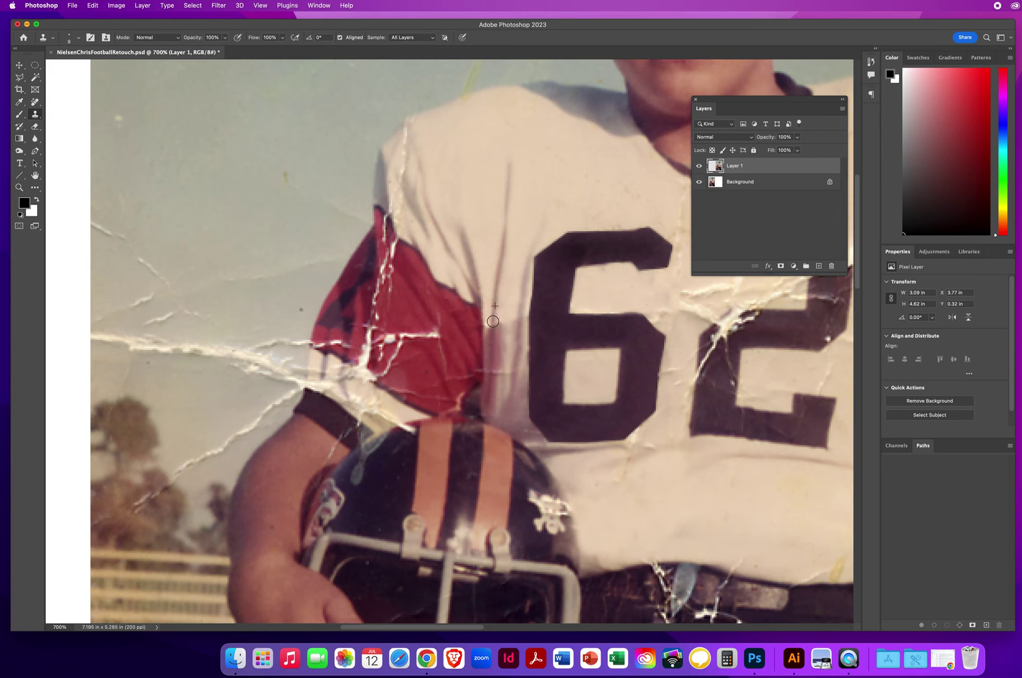
drag(496, 318, 496, 319)
mouse_move(438, 329)
mouse_down()
mouse_move(427, 340)
mouse_move(413, 333)
mouse_up()
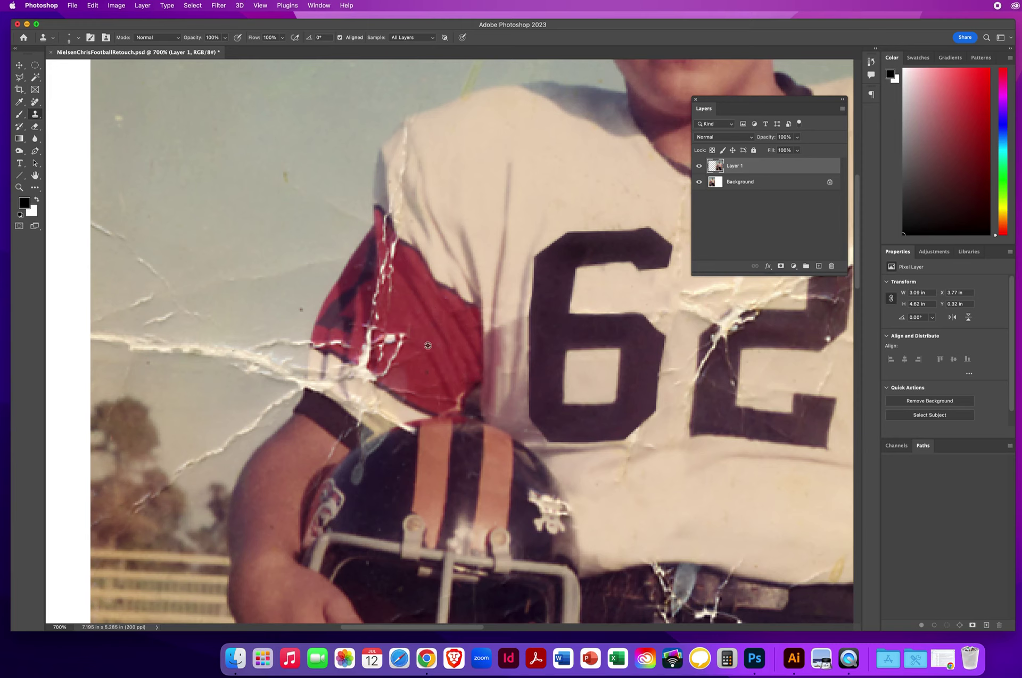
Step: Clone red fabric over the long vertical cracks running down from the top of the helmet-side sleeve
mouse_move(415, 358)
mouse_down()
mouse_move(392, 341)
mouse_move(384, 221)
mouse_up()
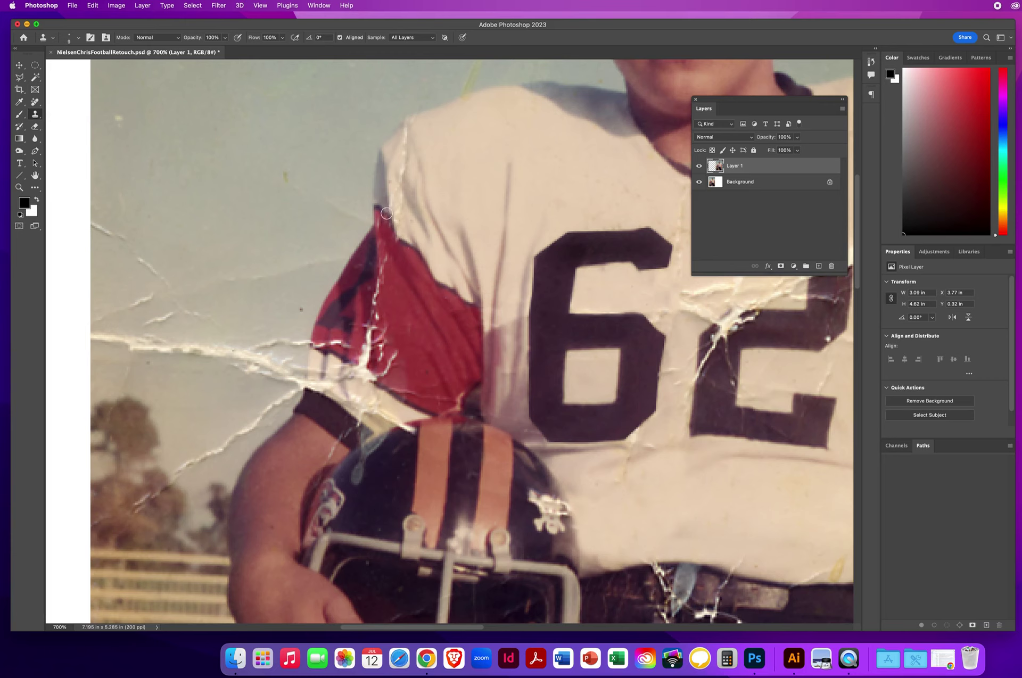
drag(386, 214, 391, 224)
mouse_move(385, 273)
mouse_down()
mouse_move(400, 297)
mouse_move(390, 303)
mouse_move(379, 290)
mouse_move(376, 321)
mouse_up()
Step: Clone clean red fabric over the fine cracks in the lower part of the helmet-side sleeve, above its white band
alt+click(427, 390)
drag(419, 394, 402, 387)
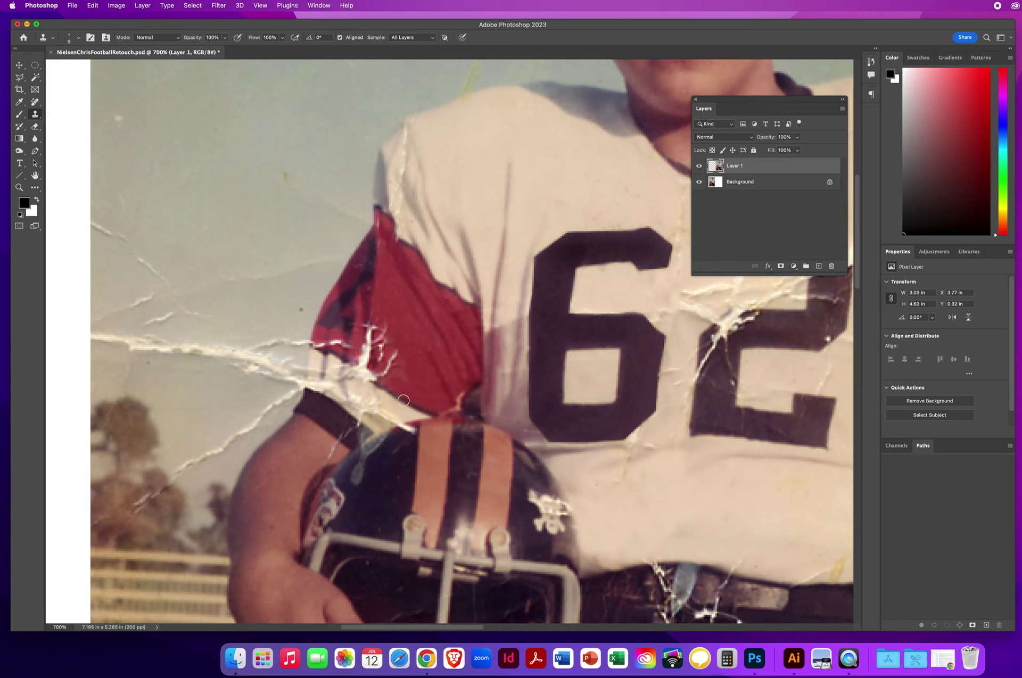
alt+click(422, 395)
alt+click(420, 377)
drag(400, 347, 397, 364)
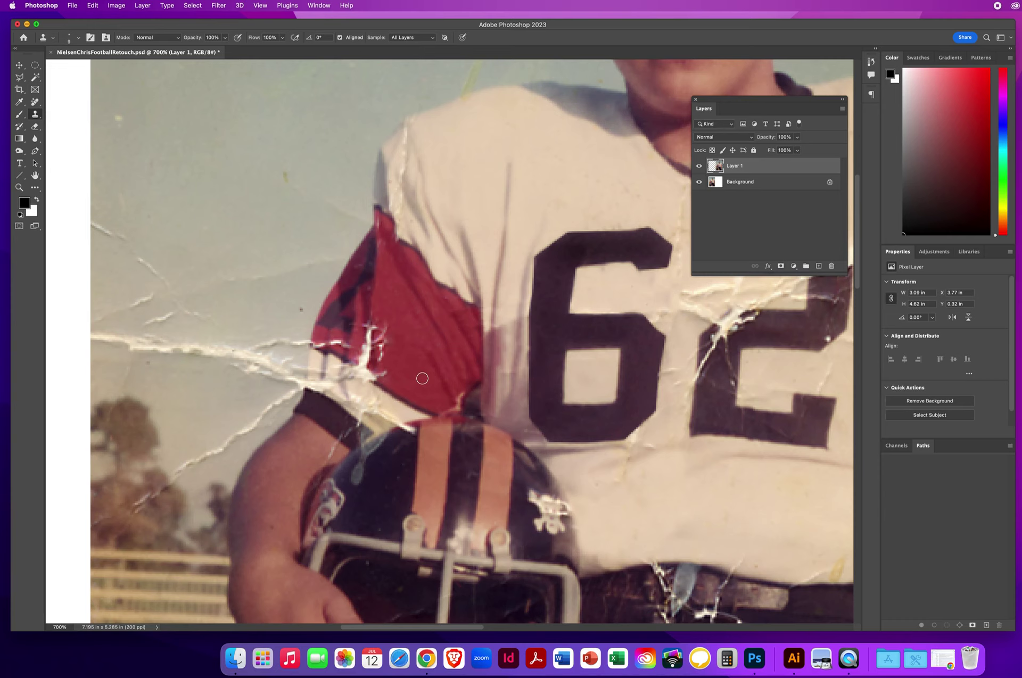
mouse_move(391, 378)
mouse_down()
mouse_move(384, 331)
mouse_move(388, 358)
mouse_move(377, 347)
mouse_move(380, 317)
mouse_move(378, 362)
mouse_up()
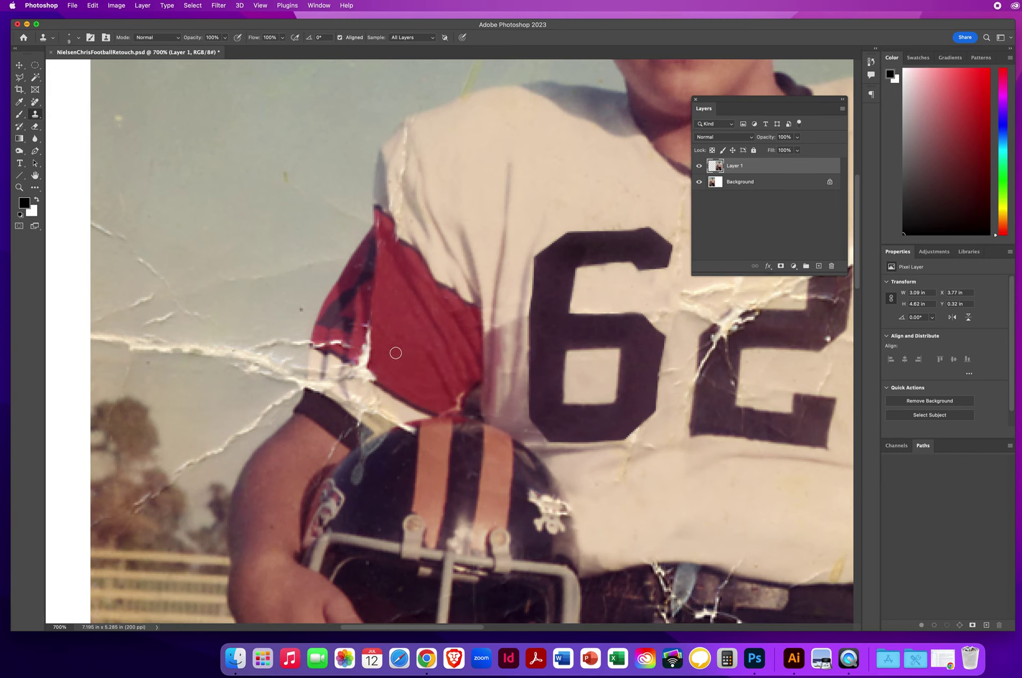
Step: Apply Auto Color to the retouched portrait on Layer 1
key(z)
alt+click(521, 365)
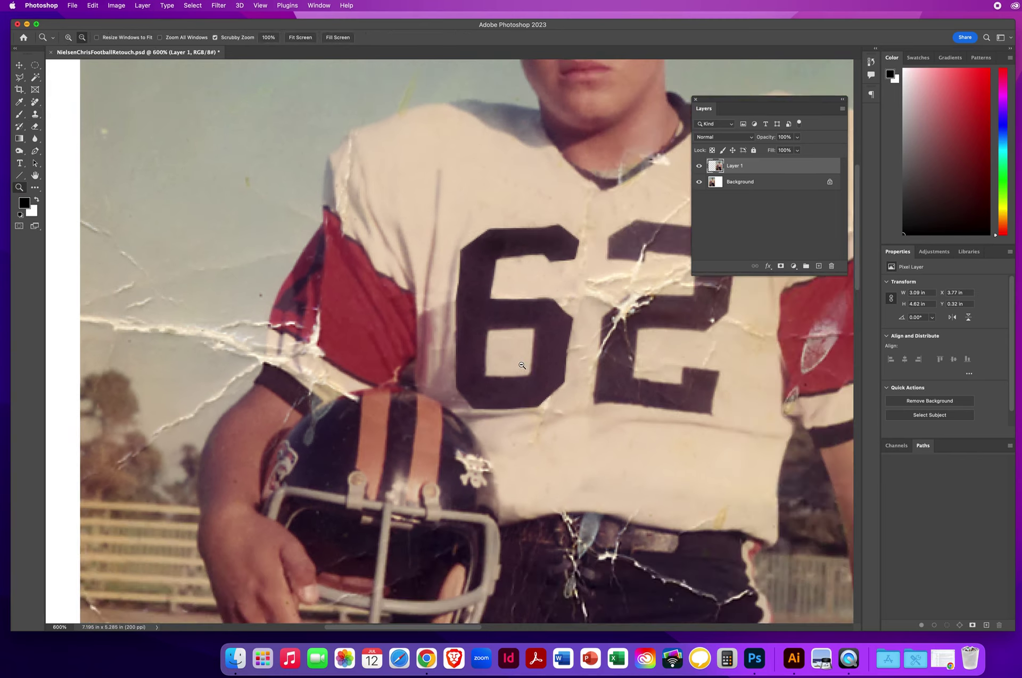
alt+click(521, 365)
alt+click(521, 367)
alt+click(520, 368)
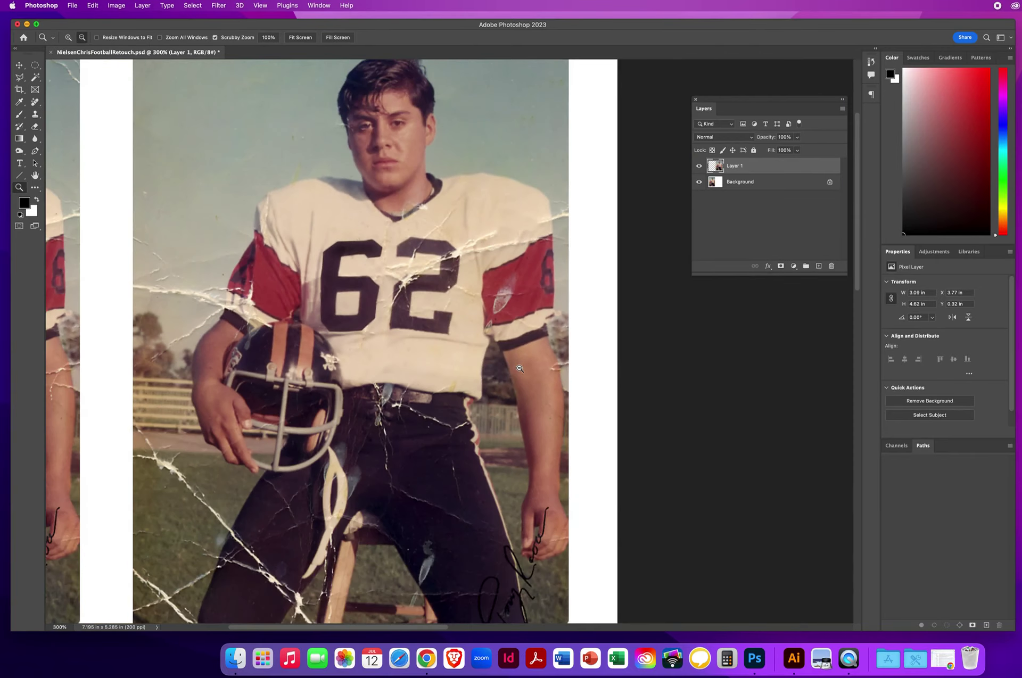
alt+click(520, 370)
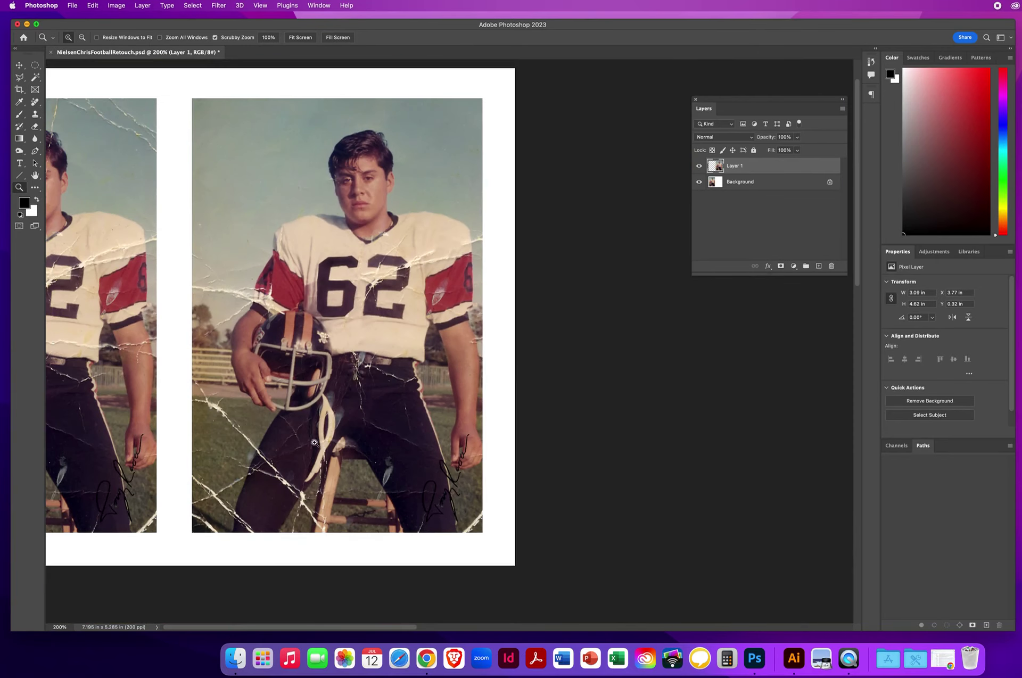
drag(341, 401, 411, 412)
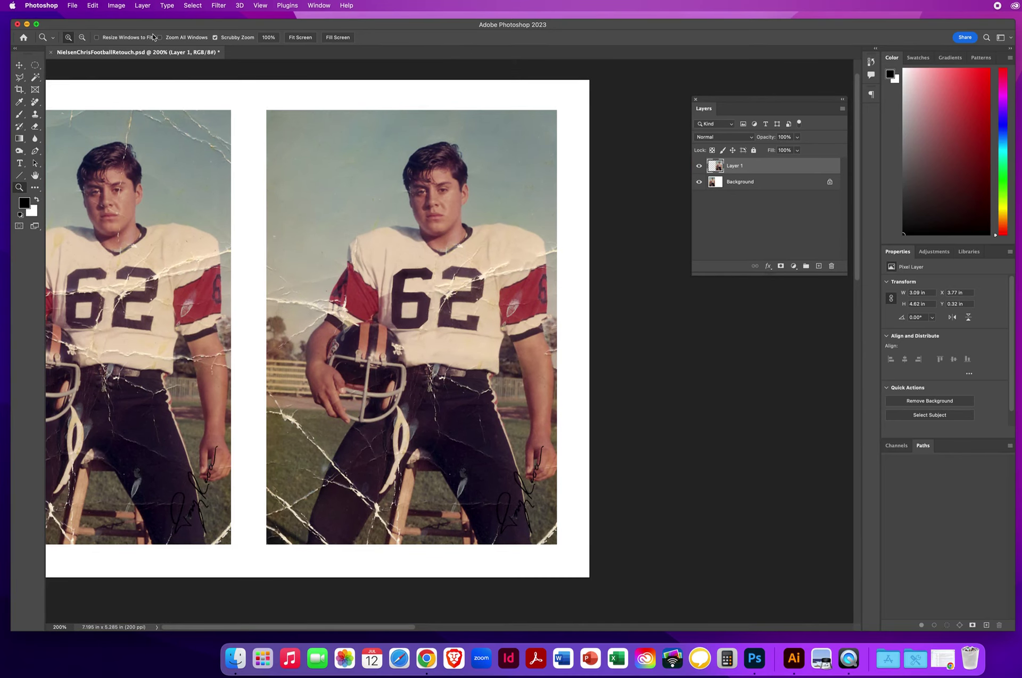
click(117, 6)
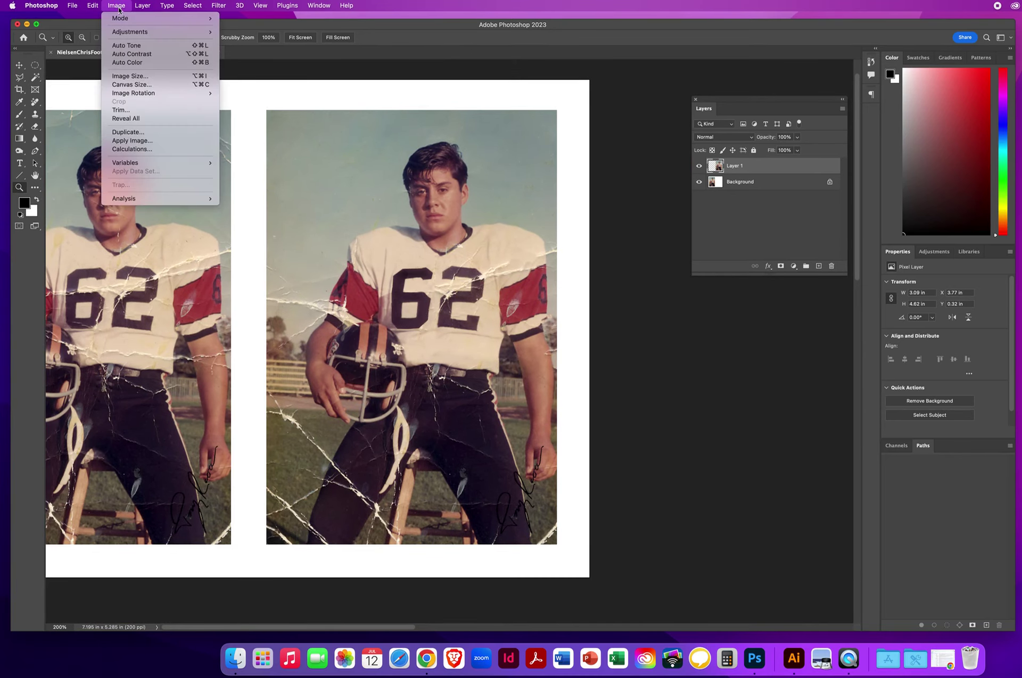
click(126, 63)
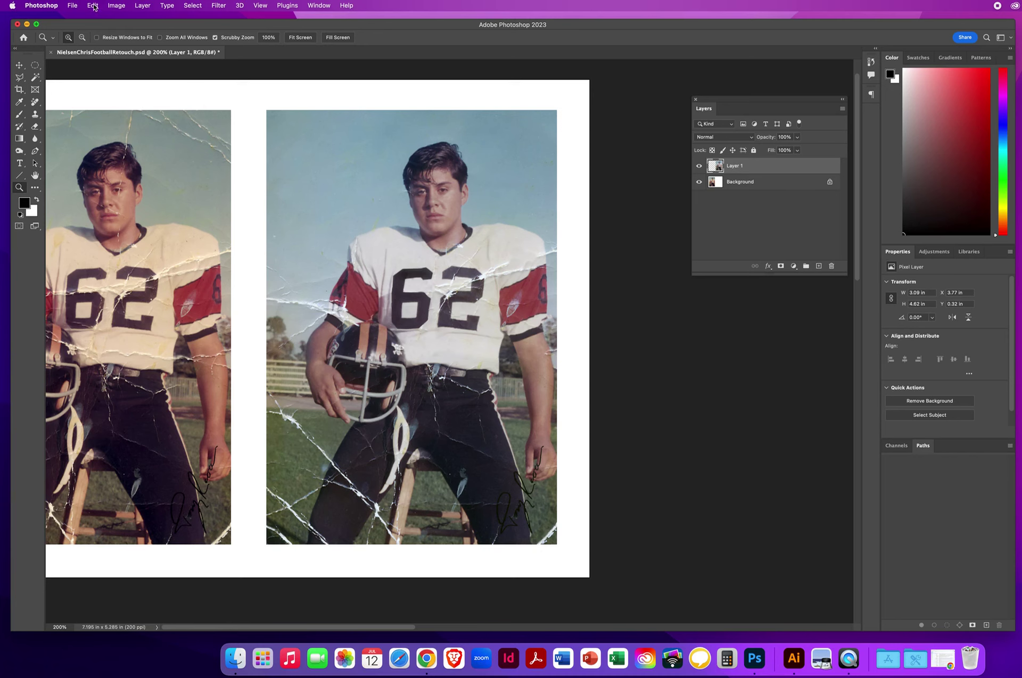
Step: Undo the Auto Color correction on the retouched portrait
click(94, 7)
click(97, 19)
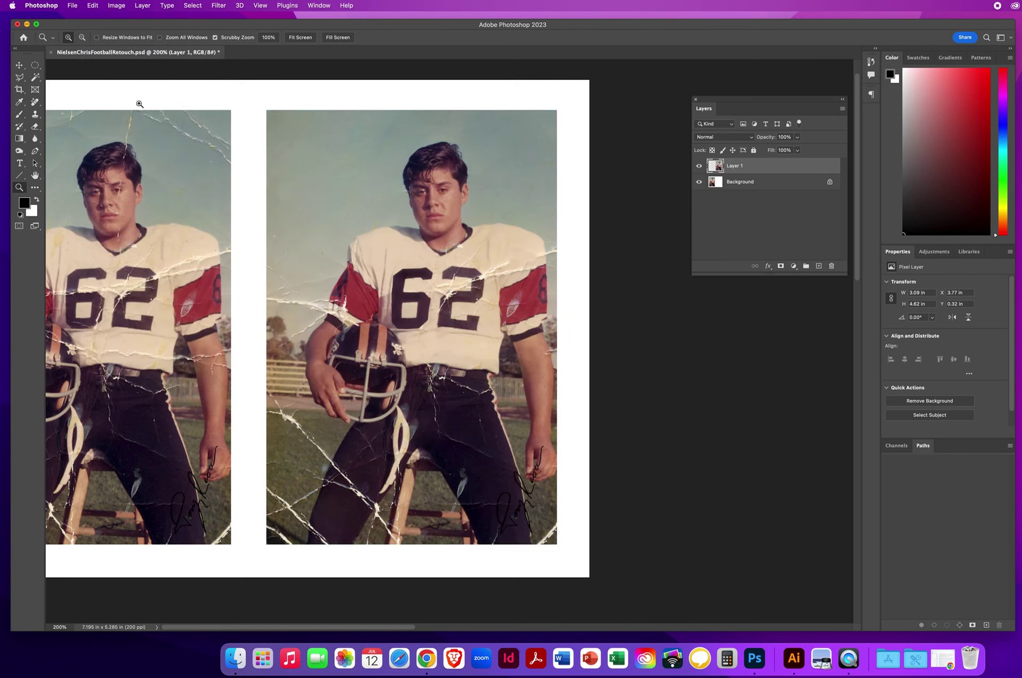
Step: With Levels on Layer 1, sample the white jersey as the white point and the dark trousers as the black point
click(116, 6)
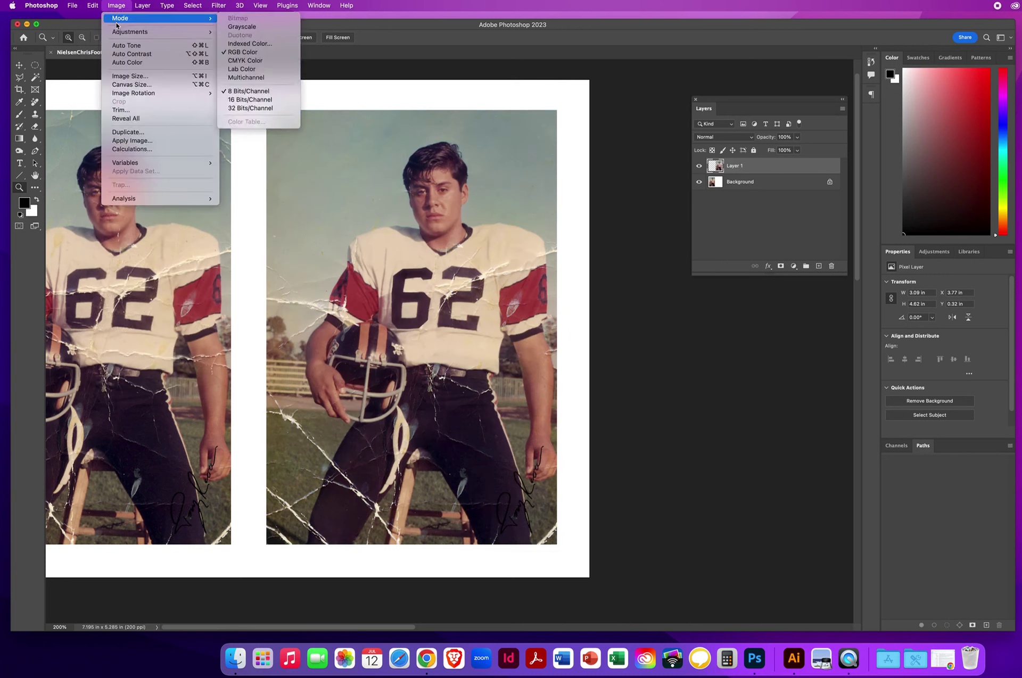
mouse_move(116, 33)
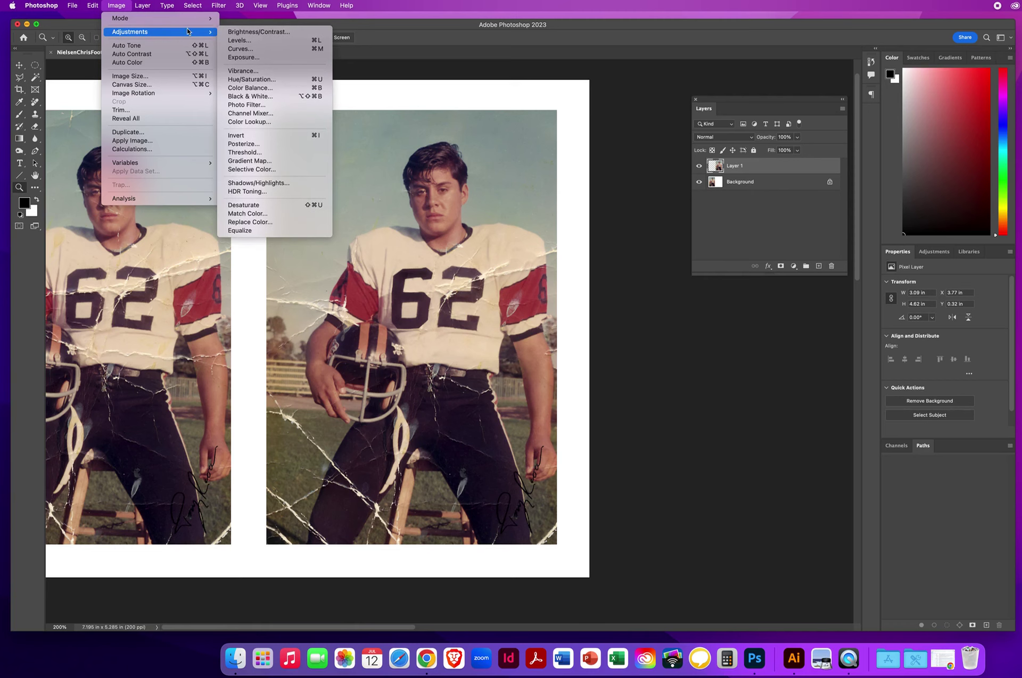
click(241, 41)
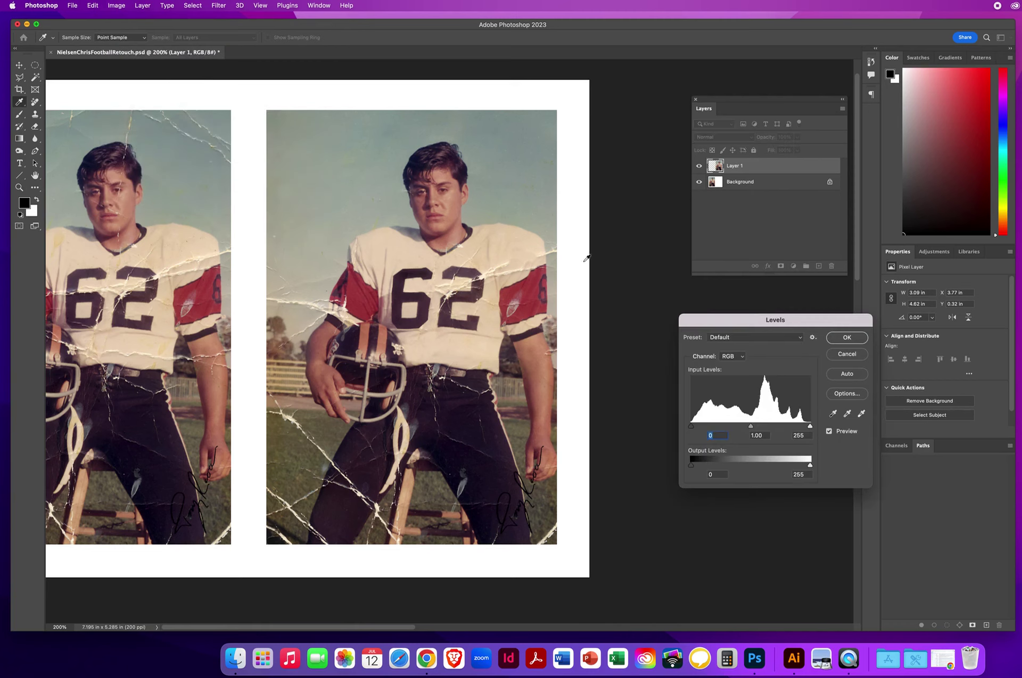
click(861, 413)
click(440, 278)
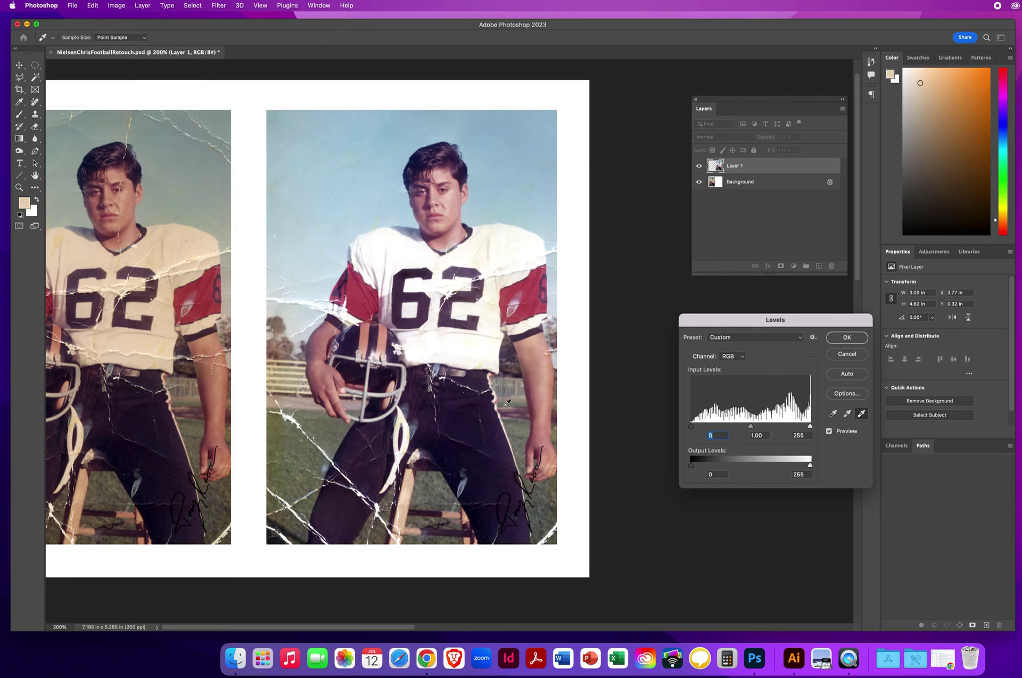
click(833, 414)
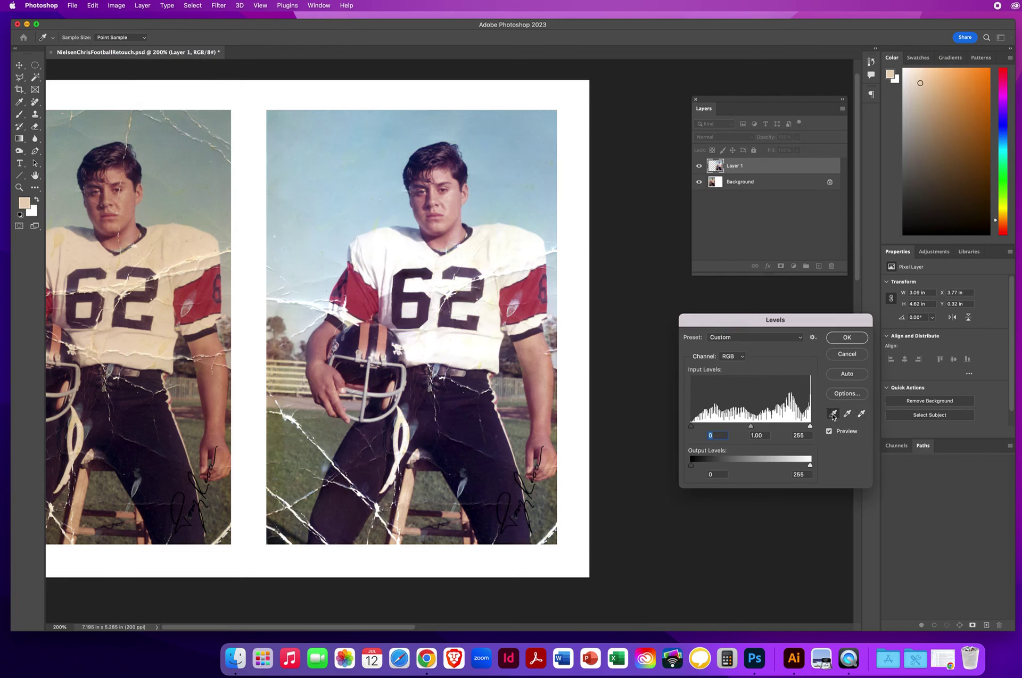
click(437, 449)
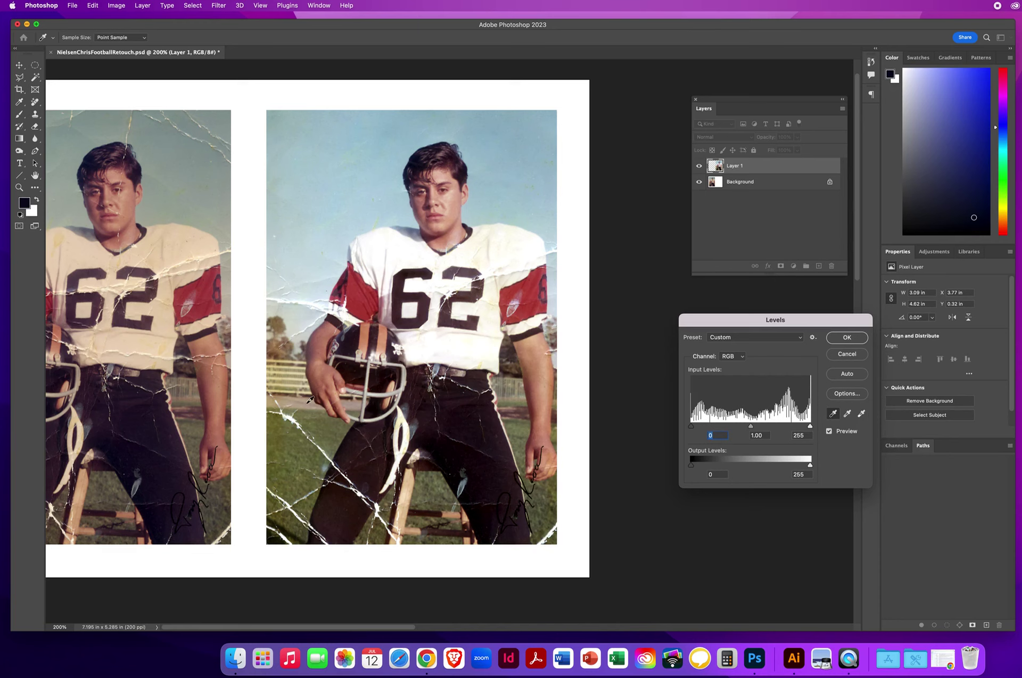
Step: Try sampling the pale ground beside the helmet-side hand as the Levels gray point, and undo that sample
click(846, 417)
click(306, 401)
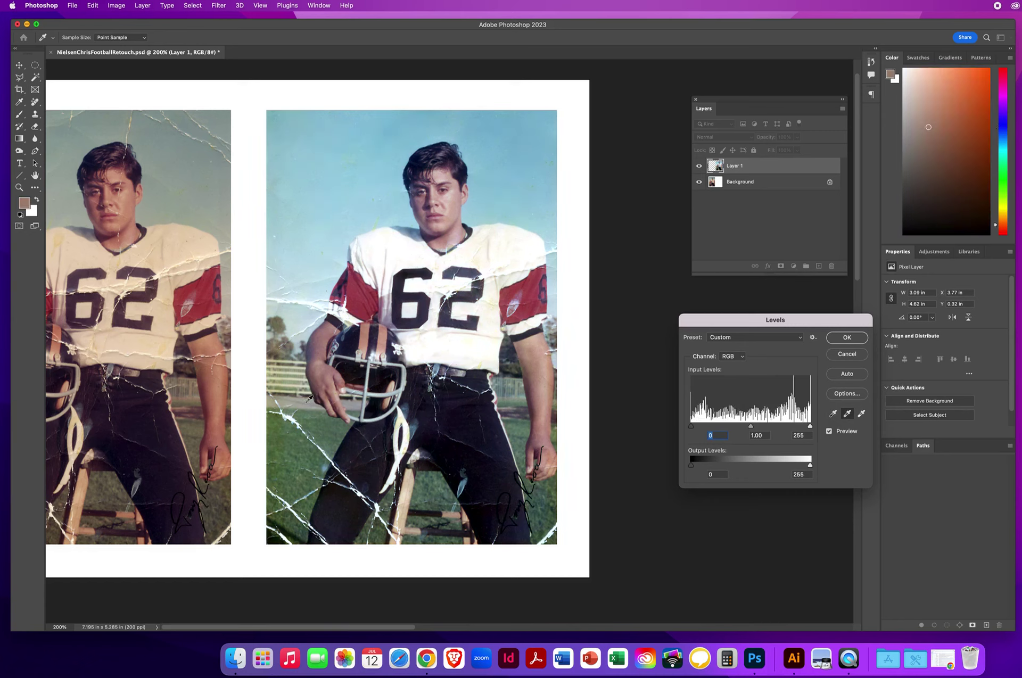
click(92, 4)
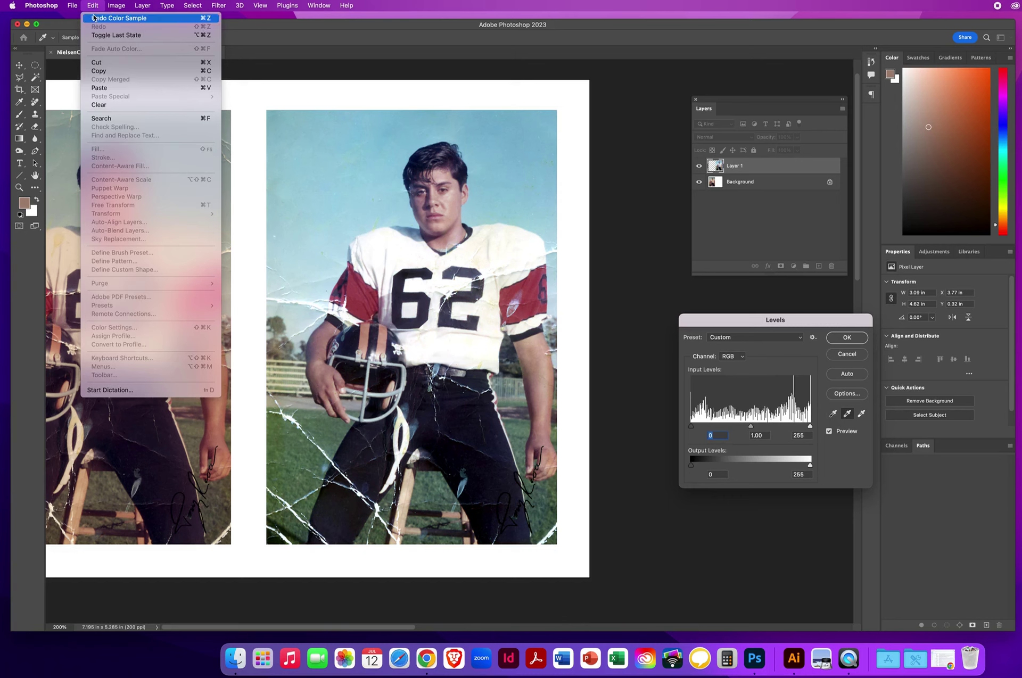
click(95, 17)
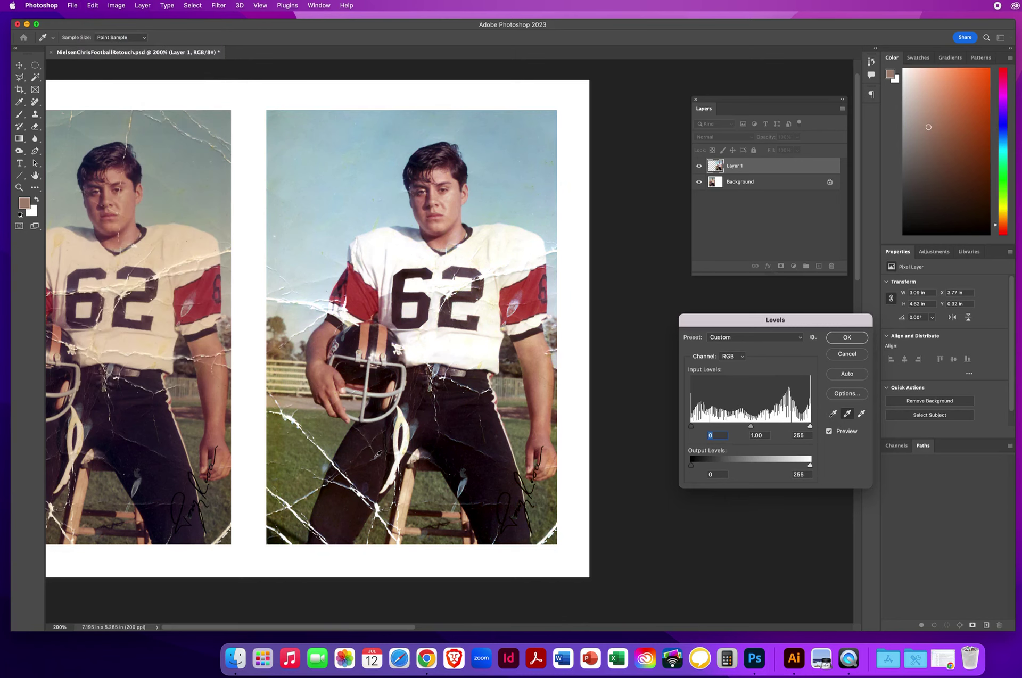
Step: Apply the Levels correction to the retouched portrait
click(842, 338)
key(z)
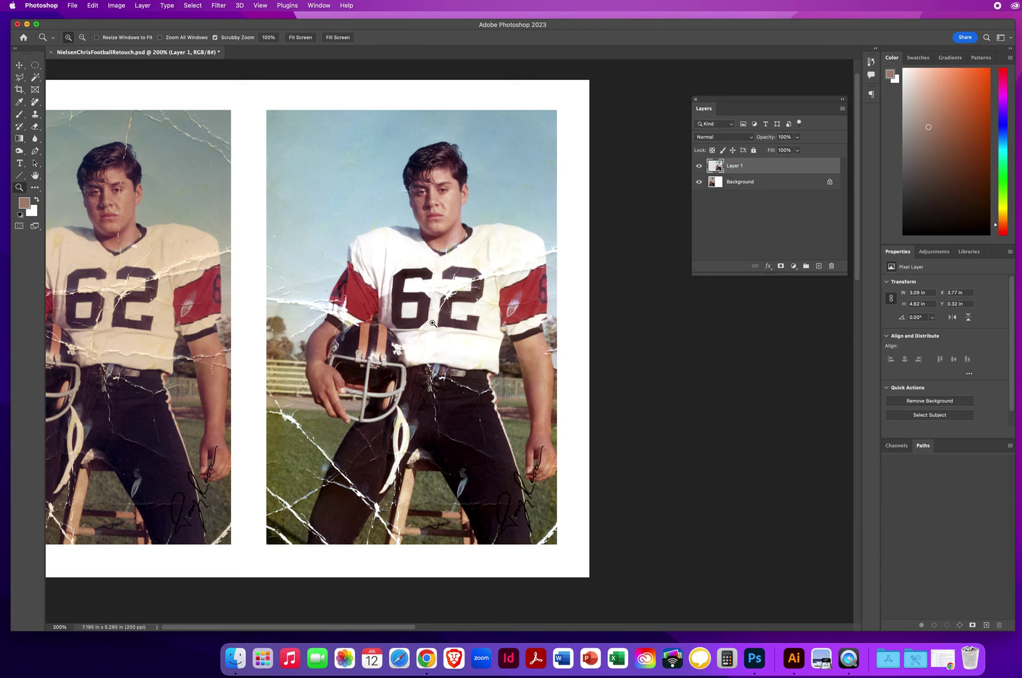
Step: Reduce the saturation of the Yellows to -51 on the retouched portrait with Hue/Saturation
click(110, 5)
mouse_move(121, 33)
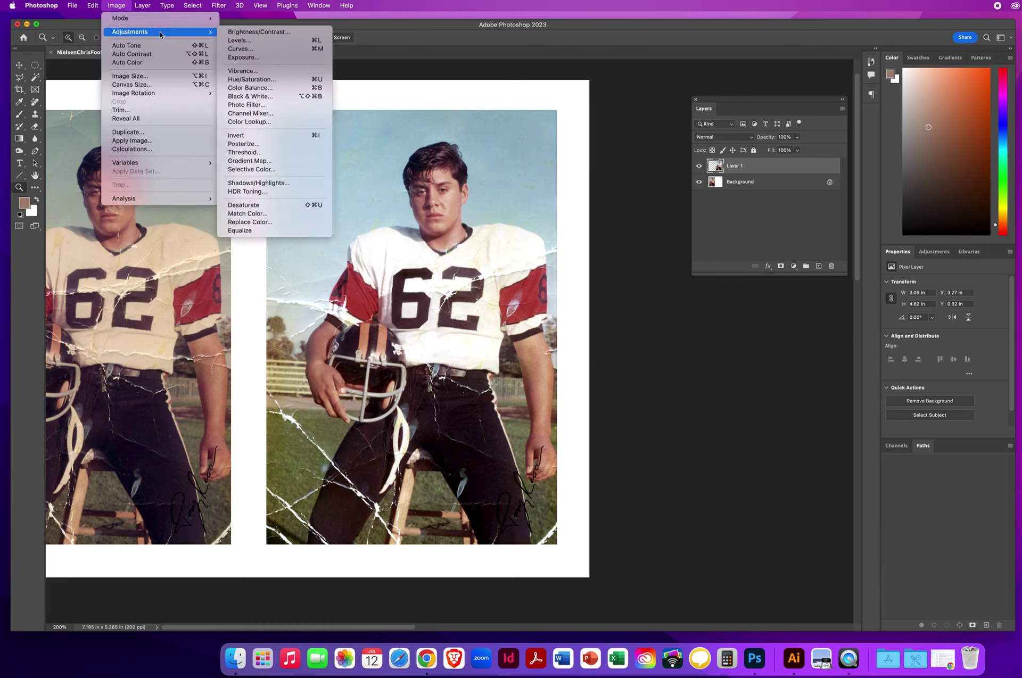
click(252, 80)
click(510, 114)
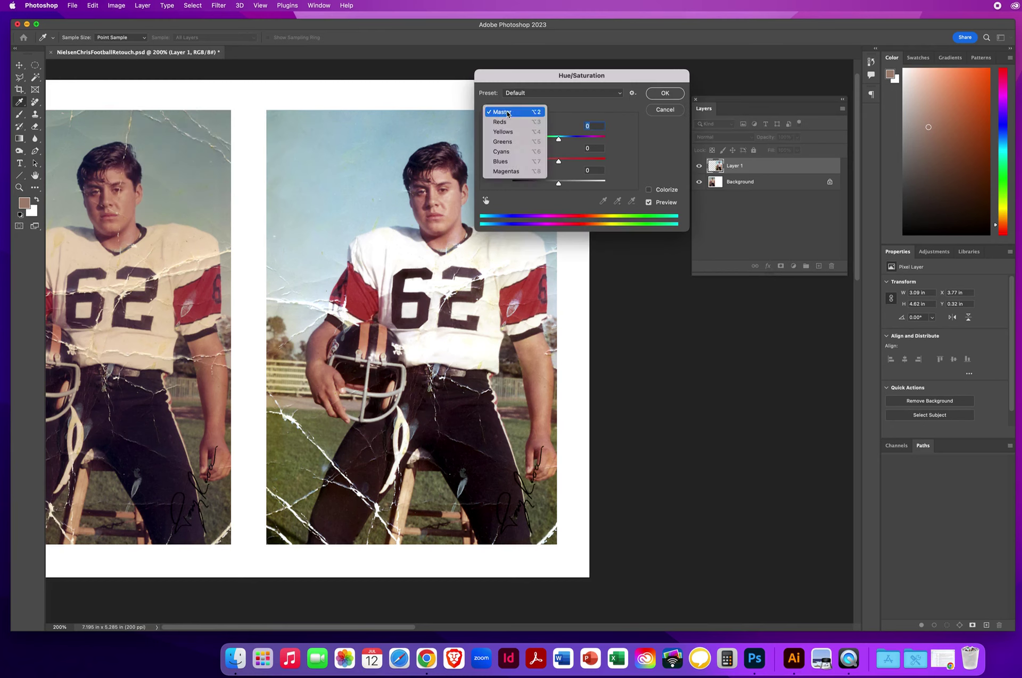
click(503, 132)
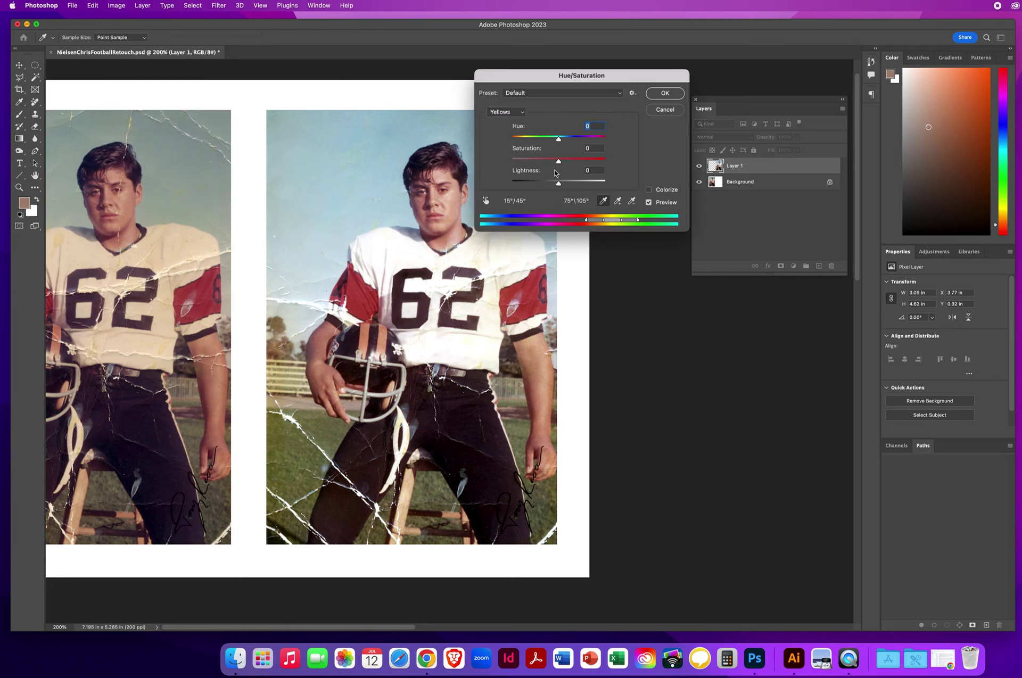
drag(559, 164, 536, 161)
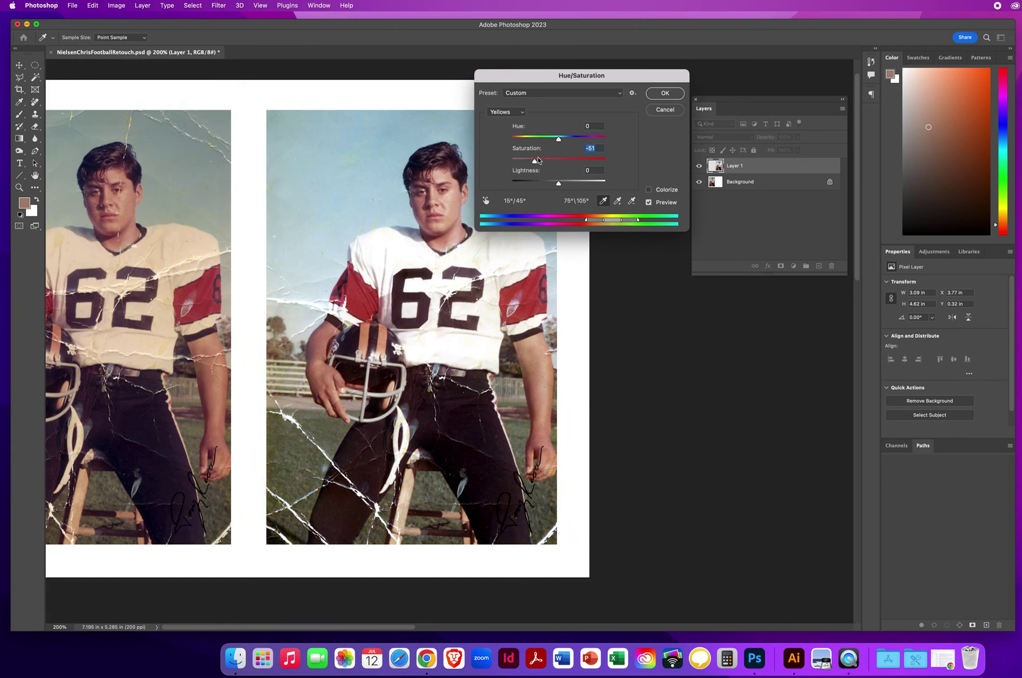
drag(520, 82, 660, 323)
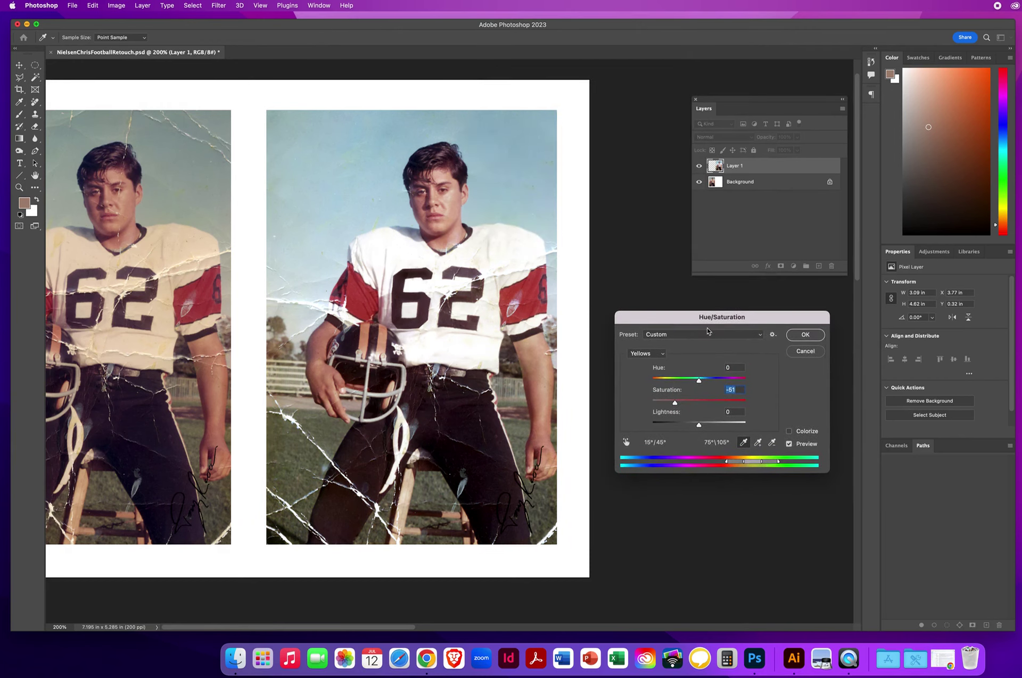
click(804, 335)
key(z)
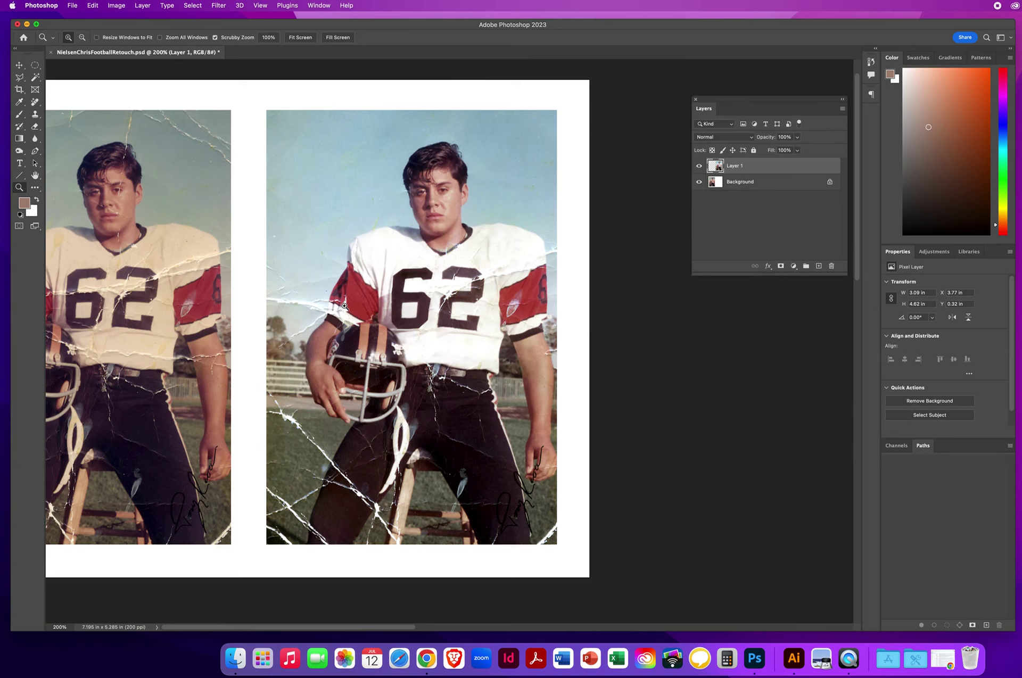
click(35, 102)
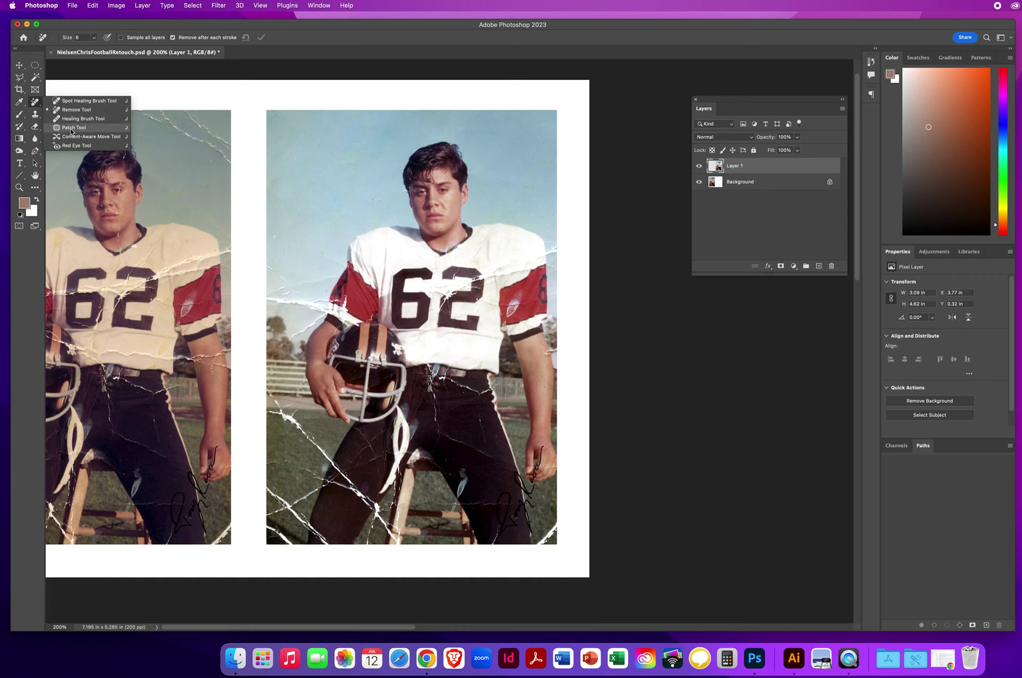
click(68, 104)
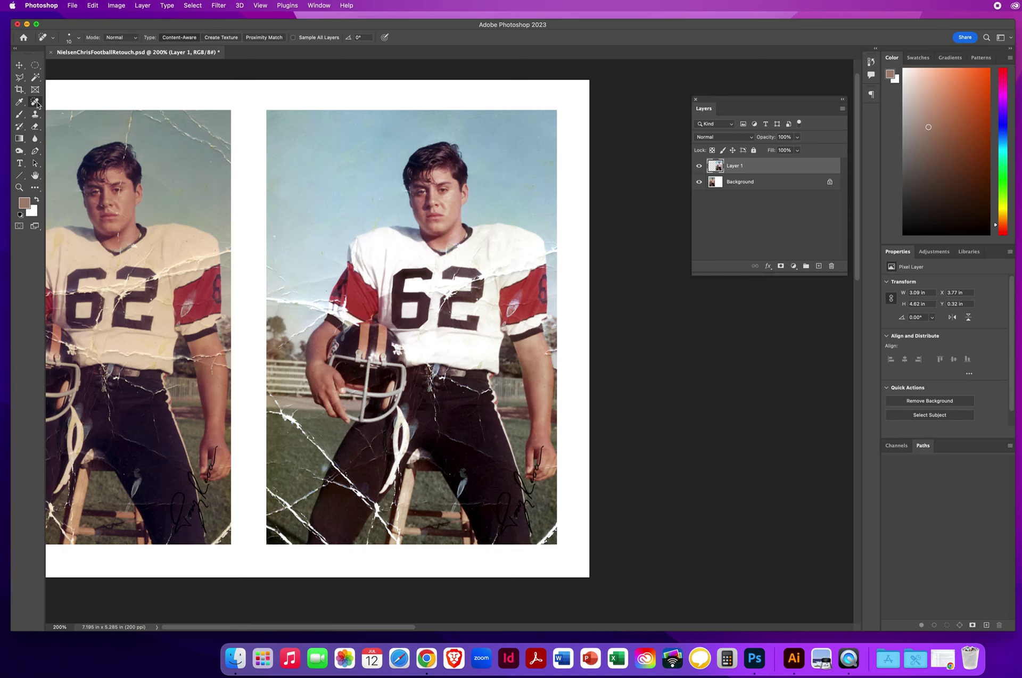
click(19, 187)
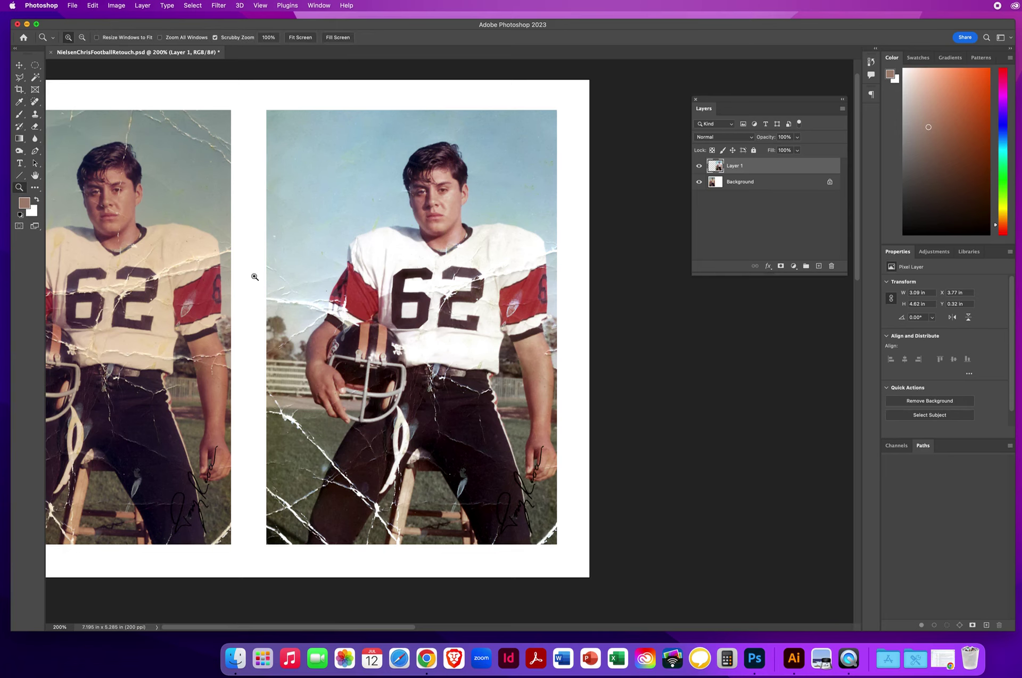
Step: Save the layered Photoshop document containing the original and the retouched portrait
drag(377, 320, 323, 288)
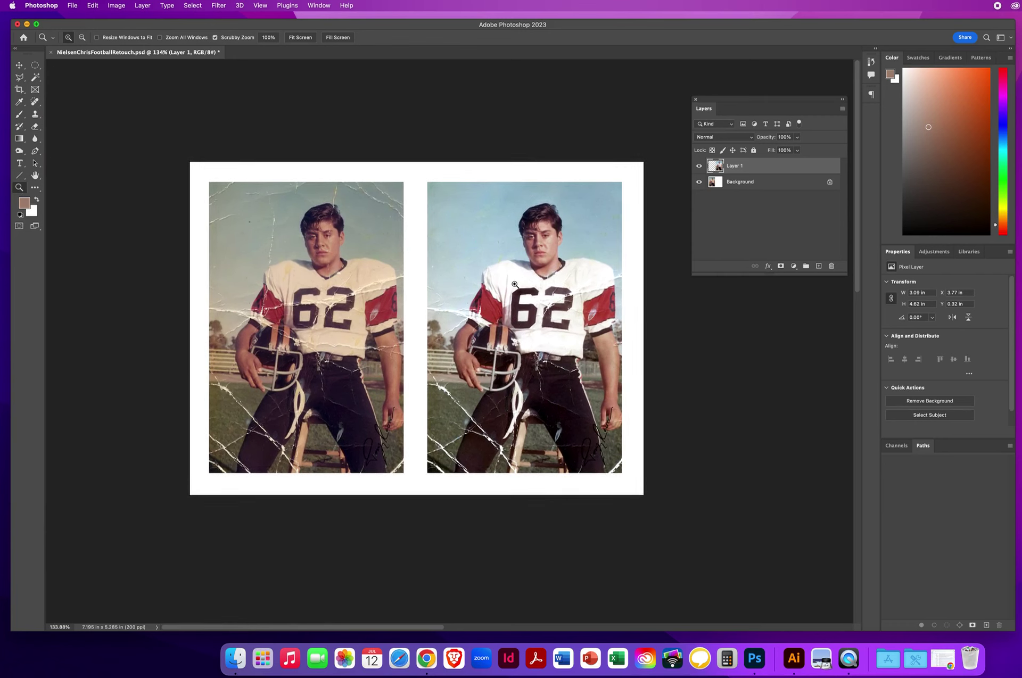
drag(463, 312, 501, 313)
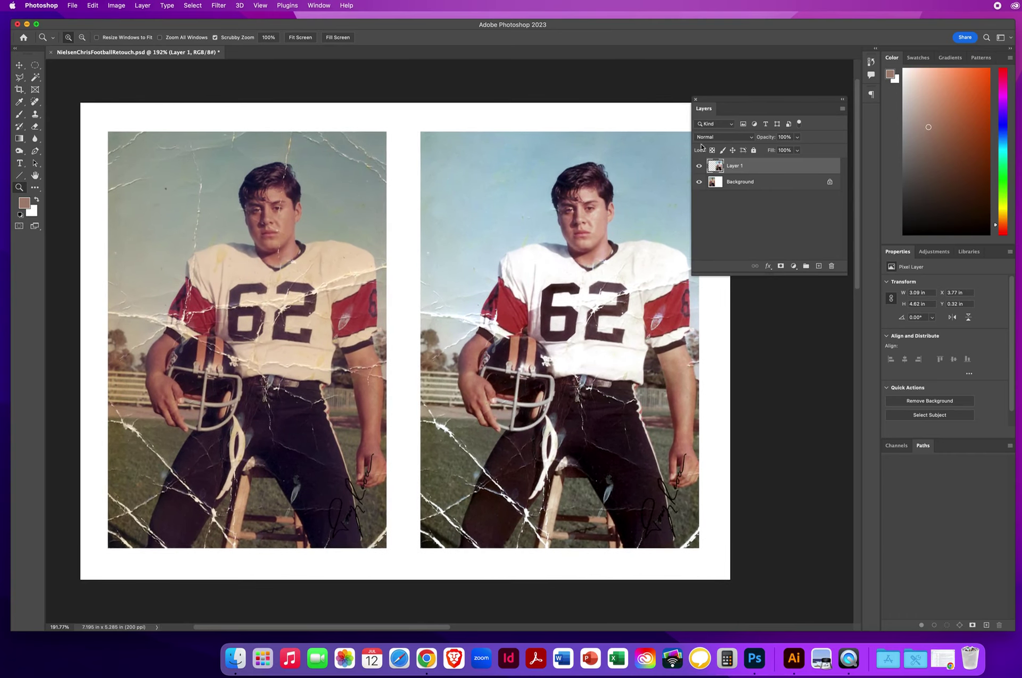
drag(725, 100, 693, 123)
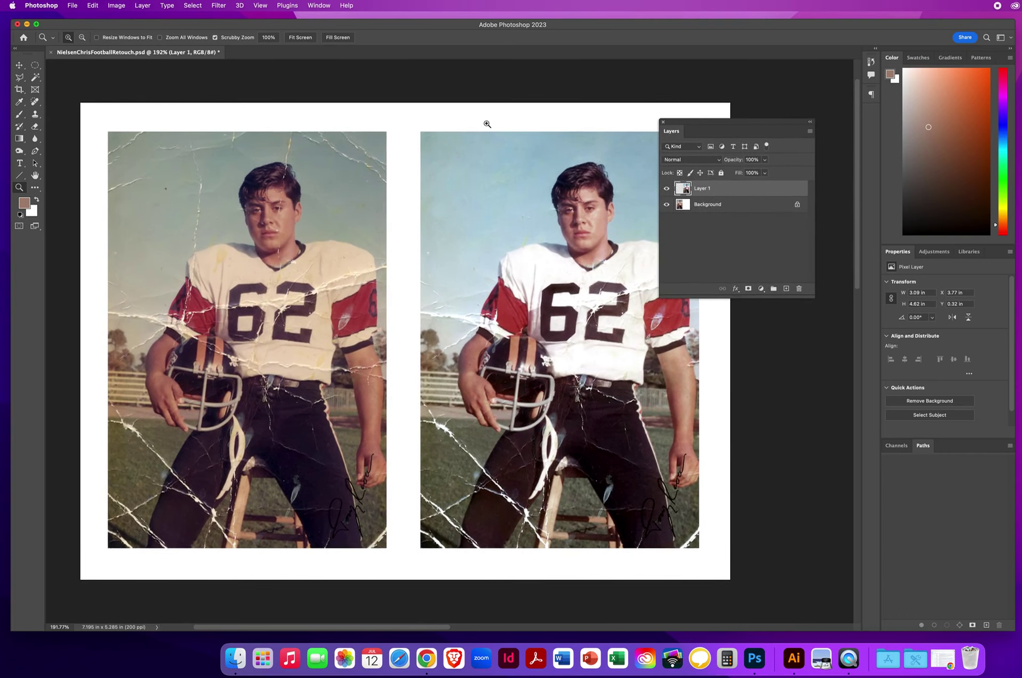
click(19, 65)
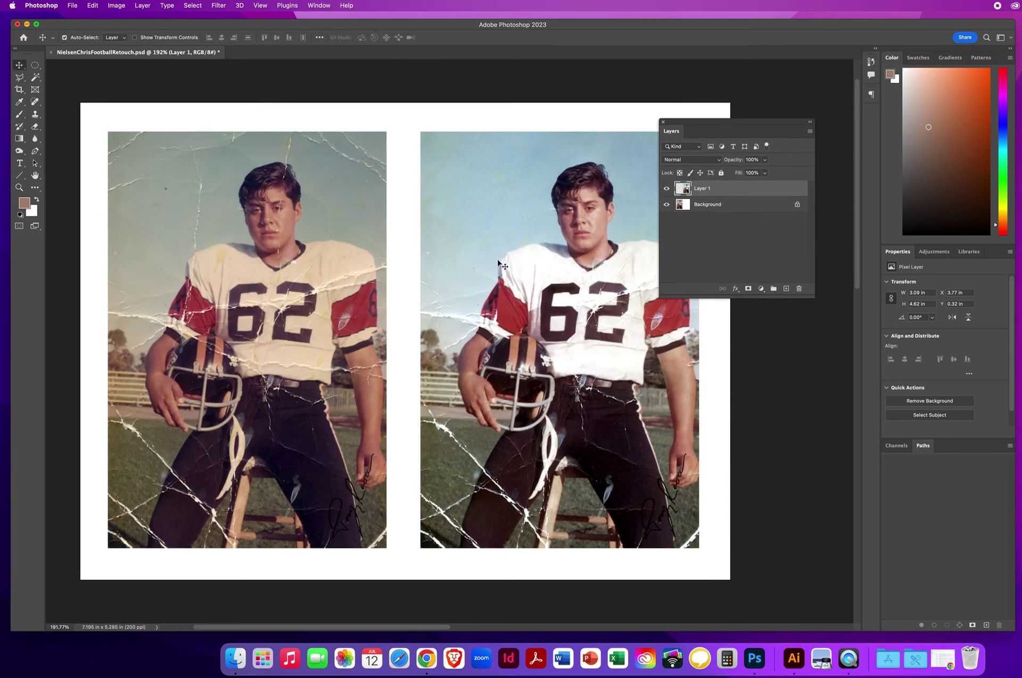
click(71, 5)
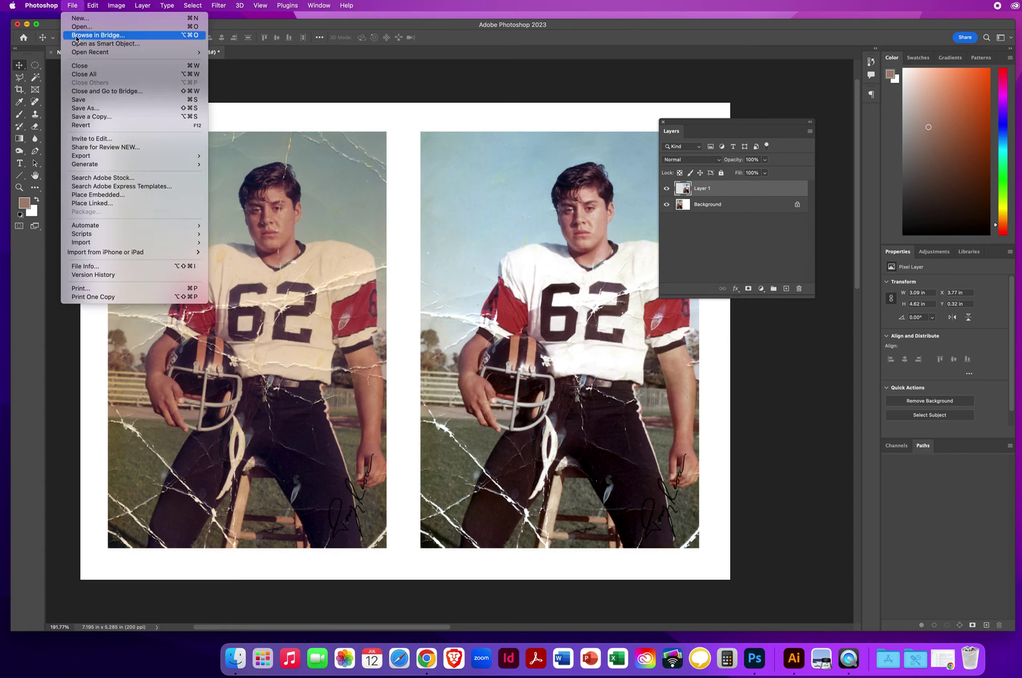
click(78, 100)
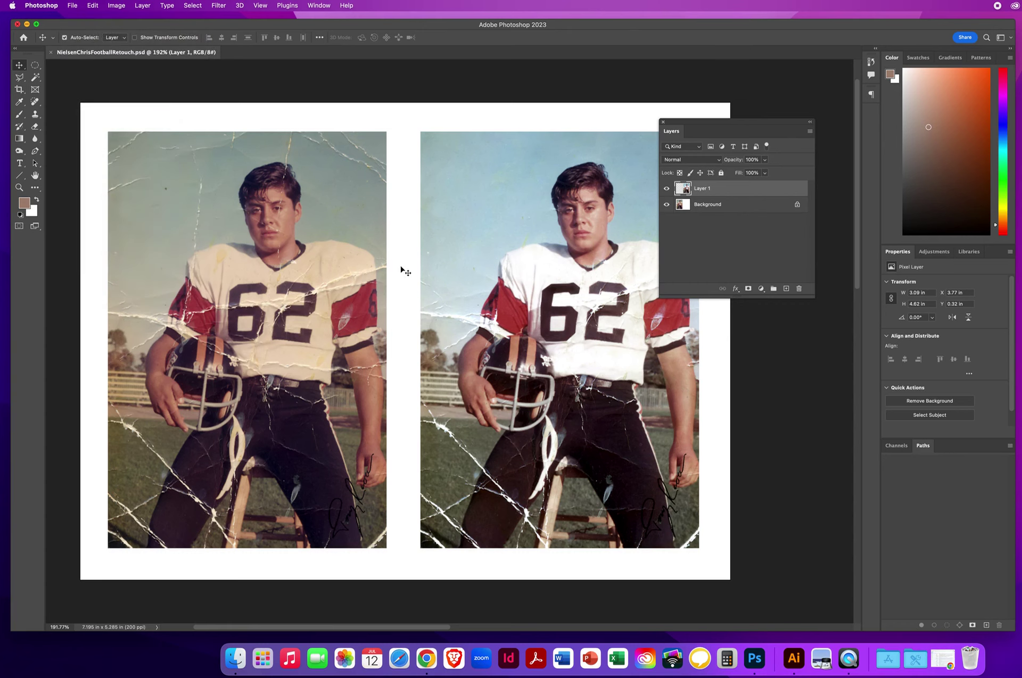
Step: Save a copy of the document to the Desktop in JPEG format with High quality and Progressive encoding
click(72, 6)
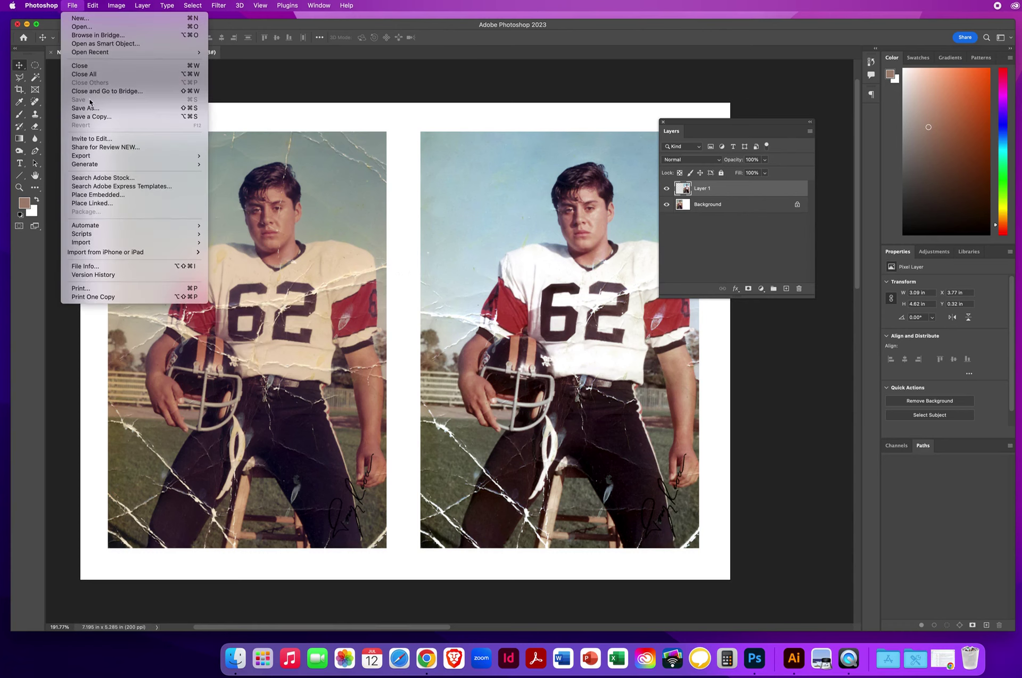
click(88, 117)
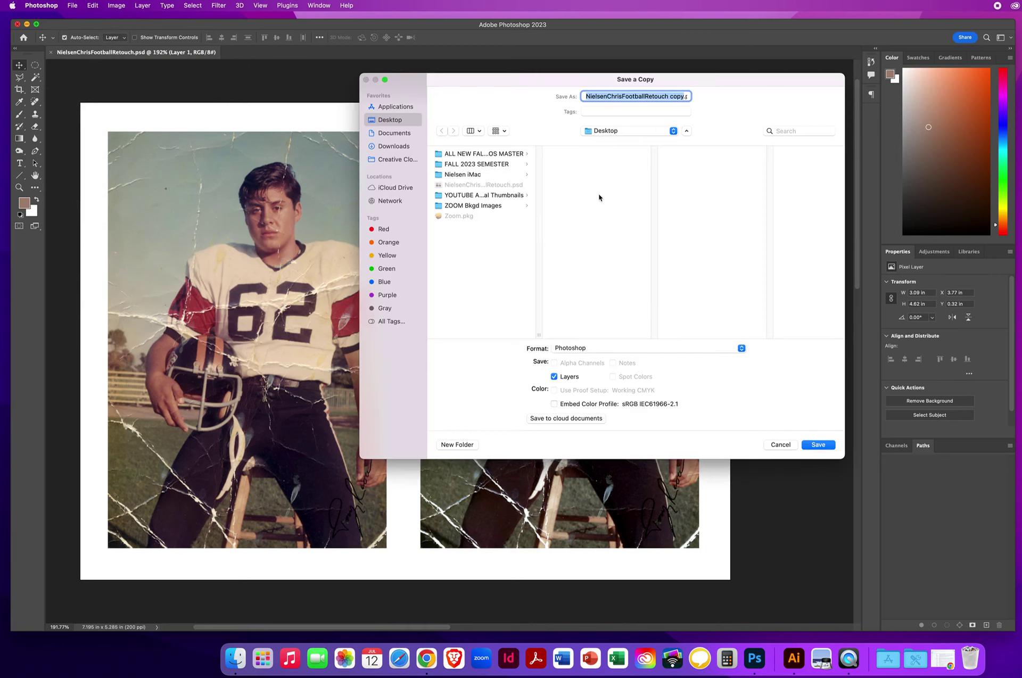
click(581, 349)
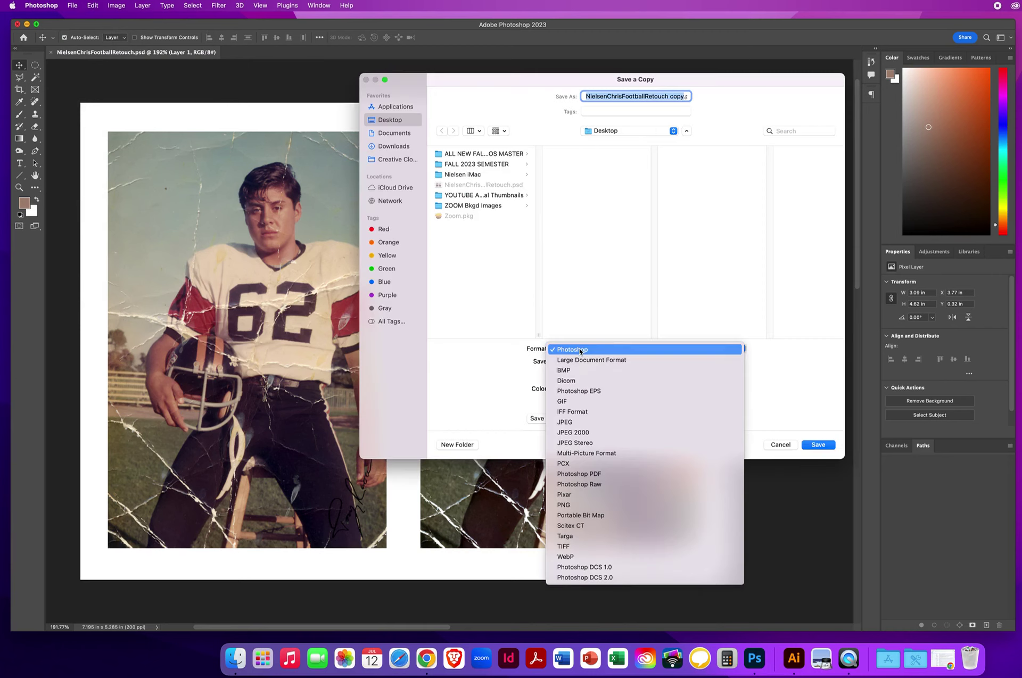
click(567, 423)
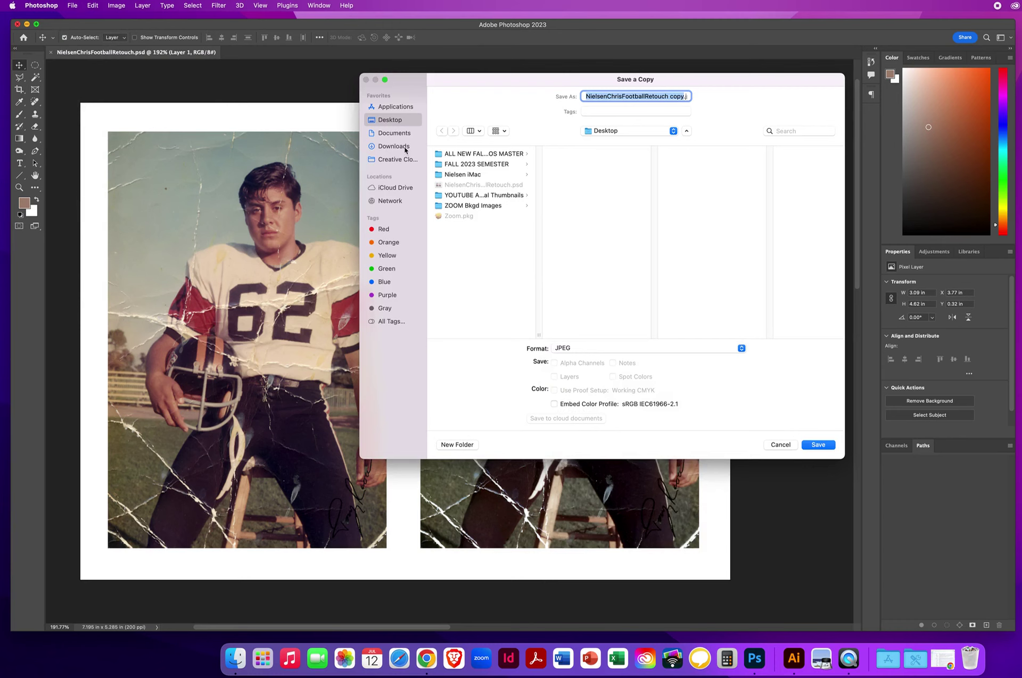
click(818, 445)
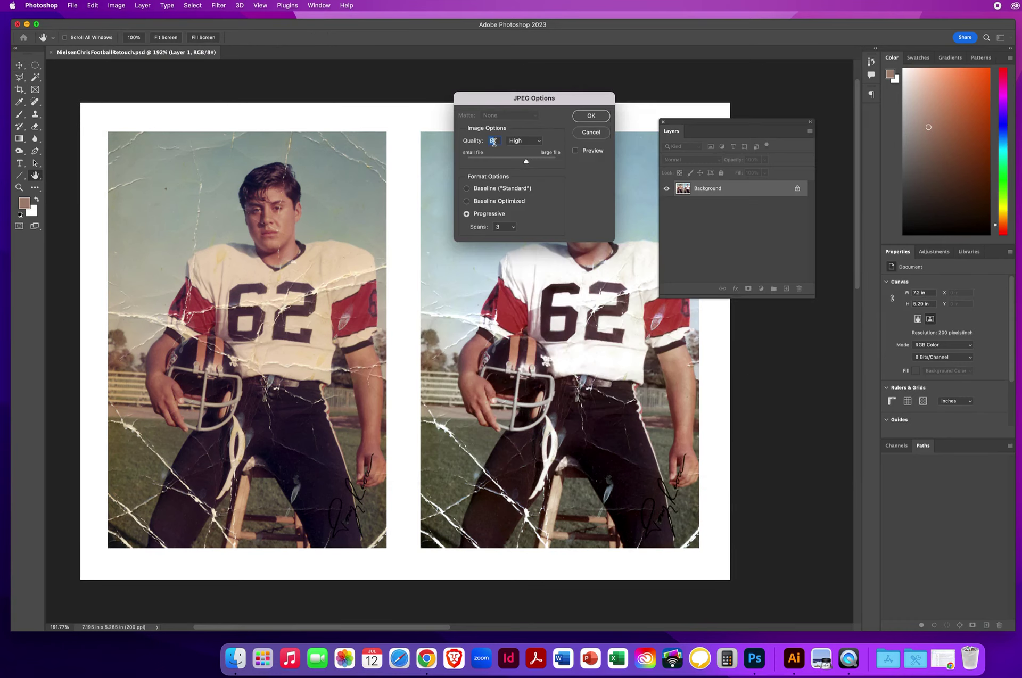
click(598, 116)
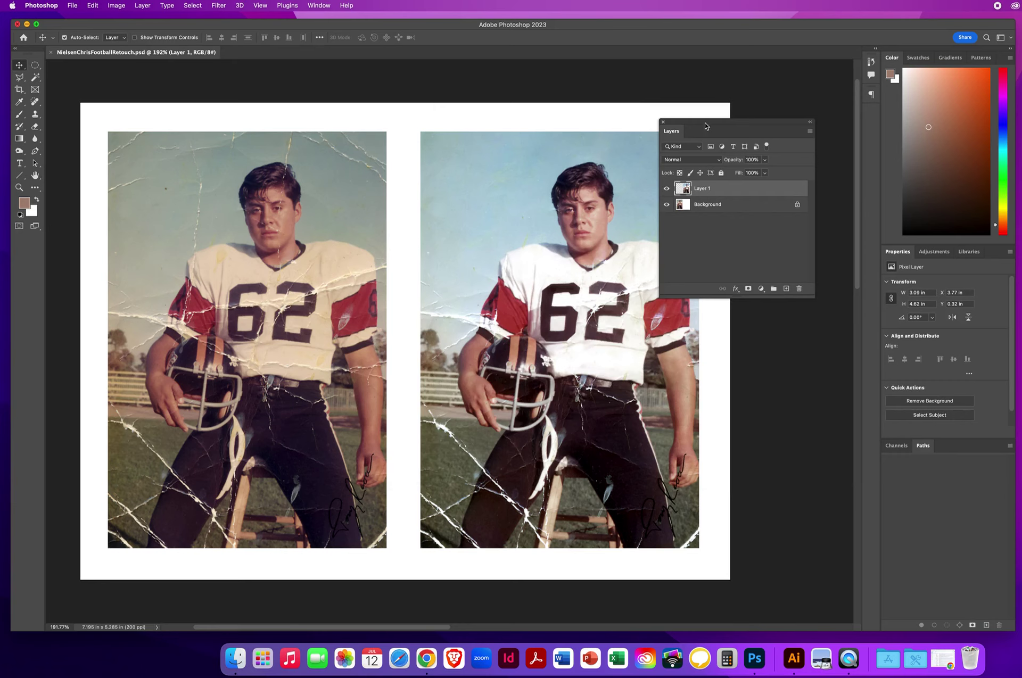
drag(699, 122, 705, 120)
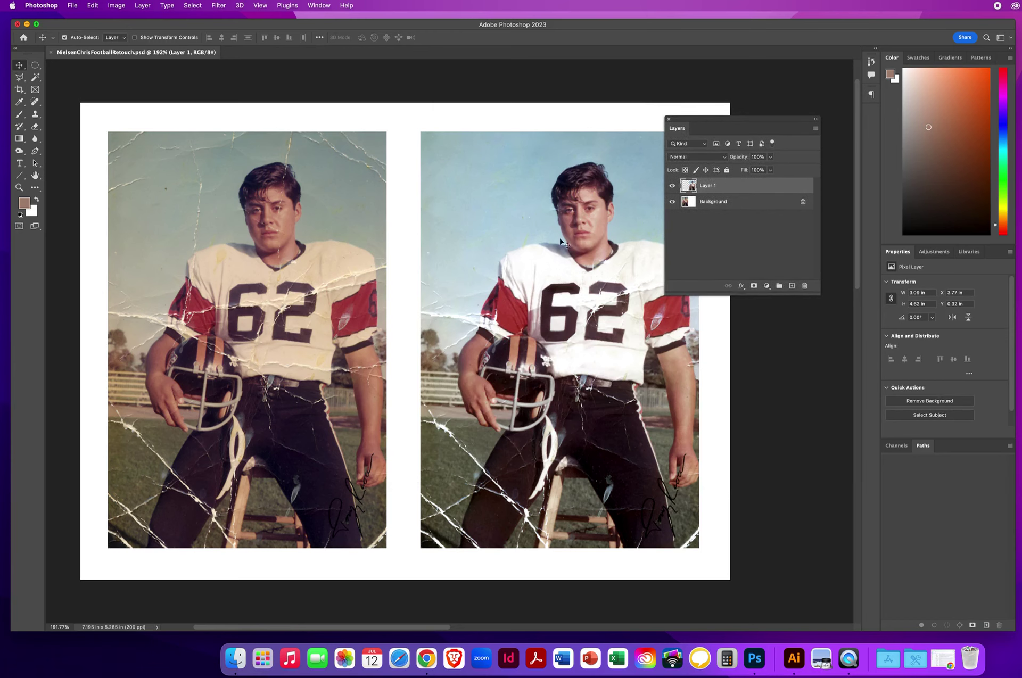